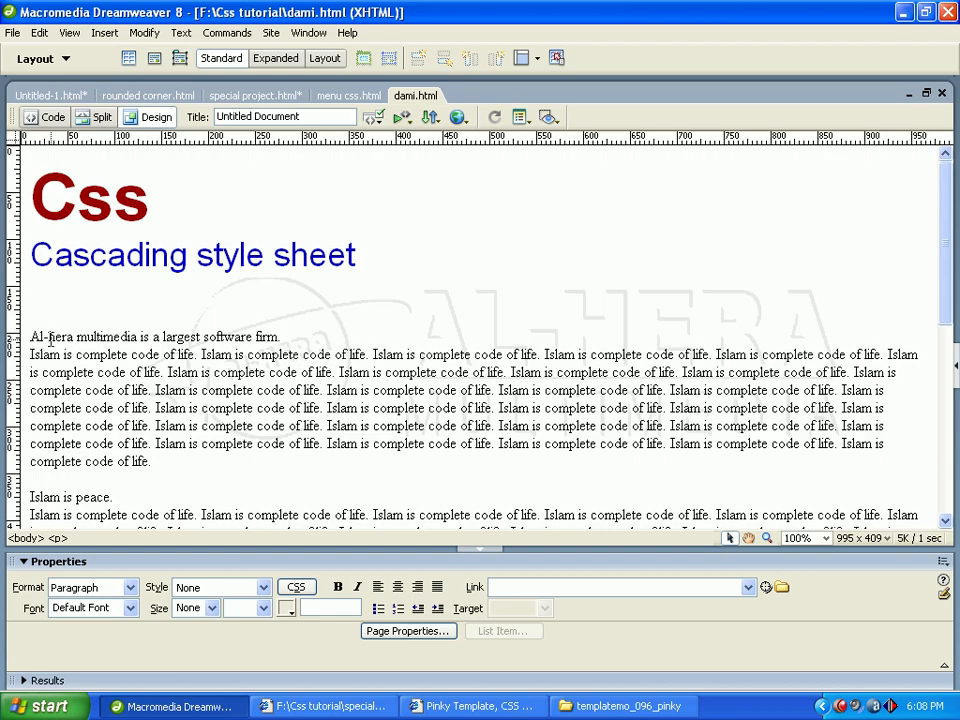
# - Show the collapsed side panels containing the CSS styles next to the dami.html page
pyautogui.moveTo(49, 340); pyautogui.dragTo(208, 340)
pyautogui.click(156, 456)
pyautogui.moveTo(949, 188)
pyautogui.mouseDown()
pyautogui.moveTo(925, 401)
pyautogui.moveTo(958, 190)
pyautogui.mouseUp()
pyautogui.click(955, 368)
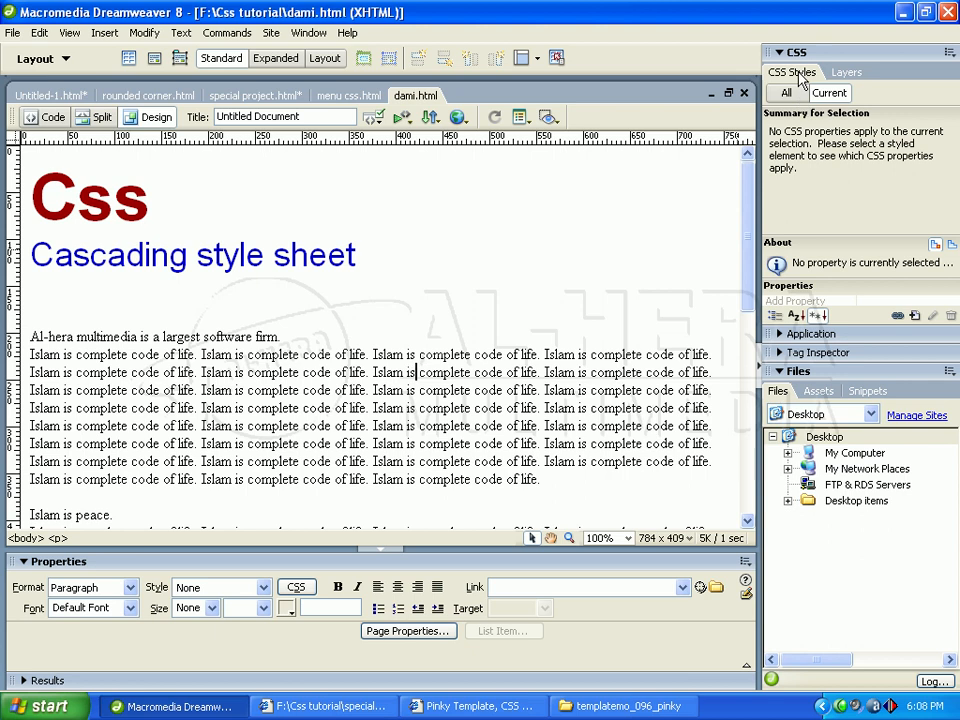
# - Start a new CSS class rule defined in this document only and try to name it "font Formatting"
pyautogui.click(914, 316)
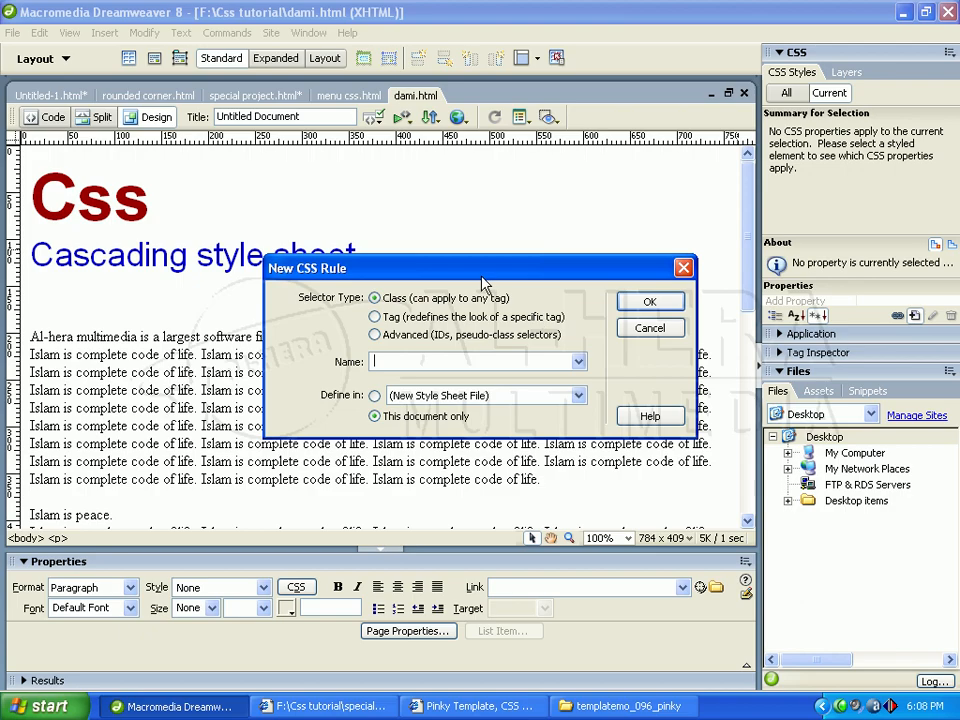
pyautogui.moveTo(484, 271); pyautogui.dragTo(462, 248)
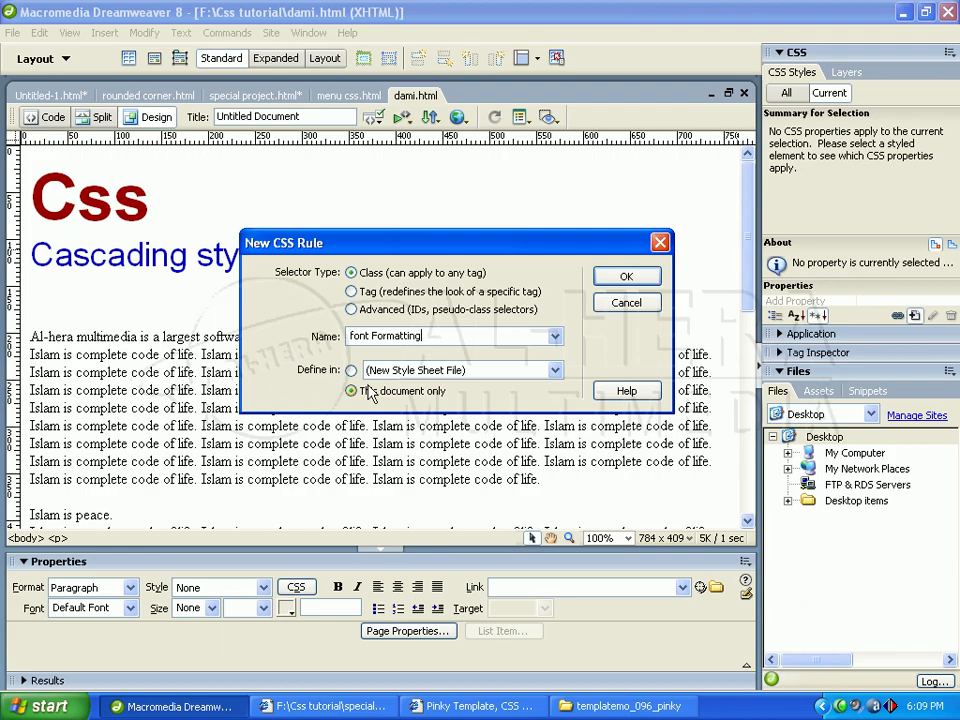
pyautogui.click(619, 276)
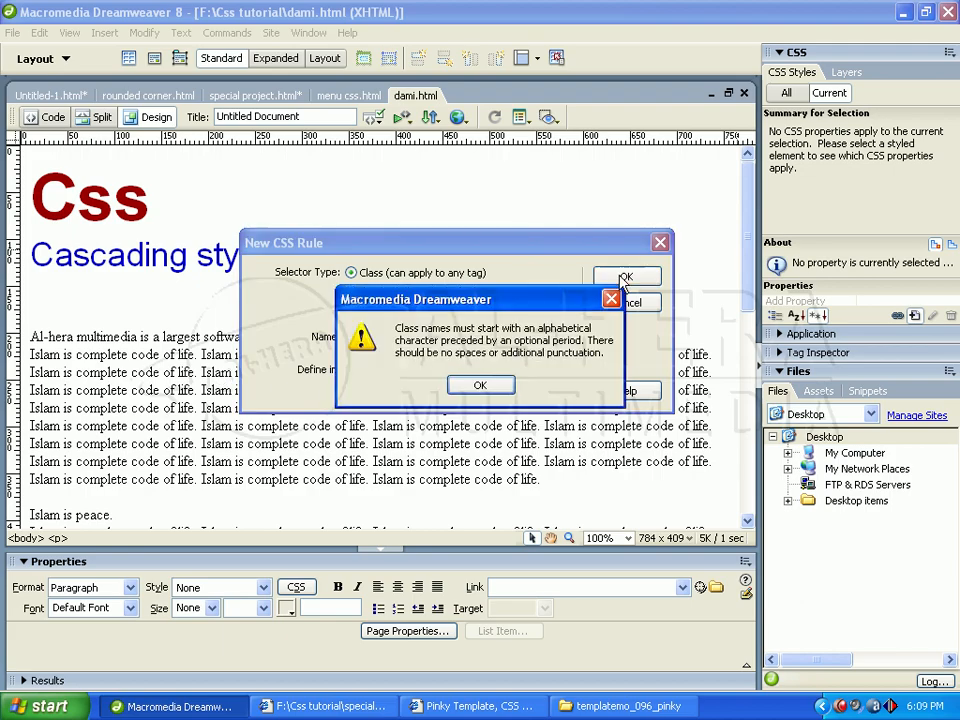
pyautogui.click(480, 386)
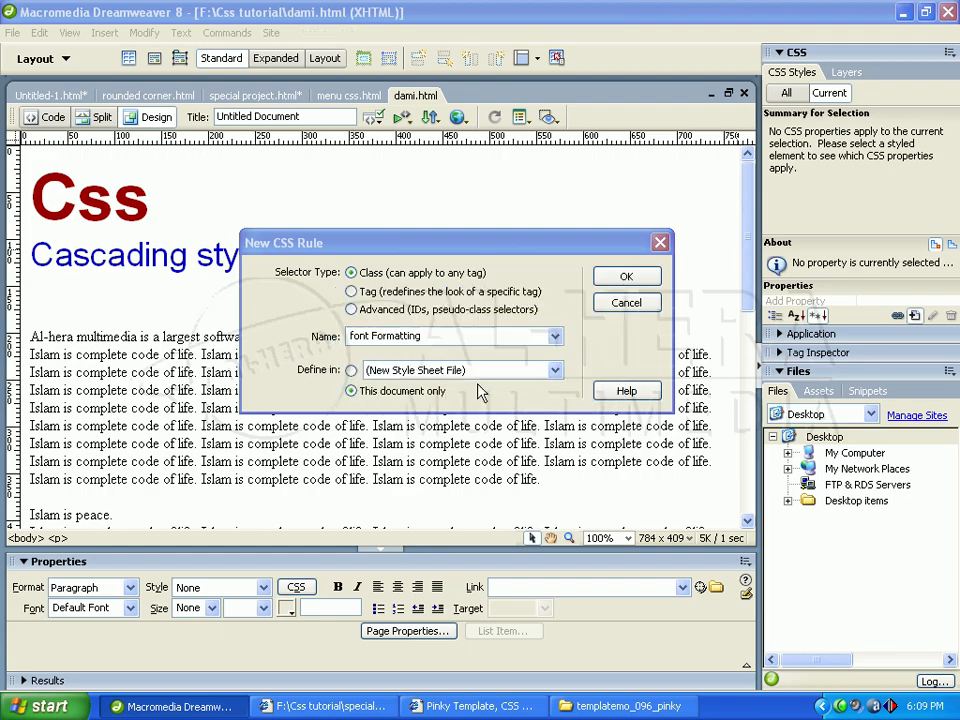
# - Rename the new class to fontformat, without spaces, and create the rule
pyautogui.click(429, 335)
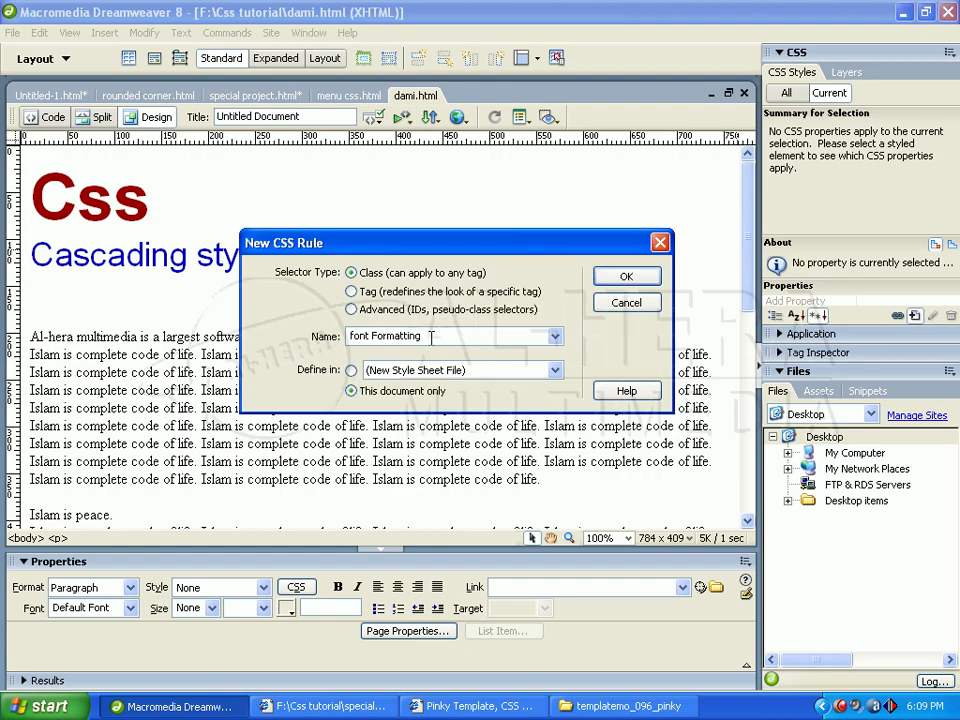
pyautogui.moveTo(429, 335); pyautogui.dragTo(372, 336)
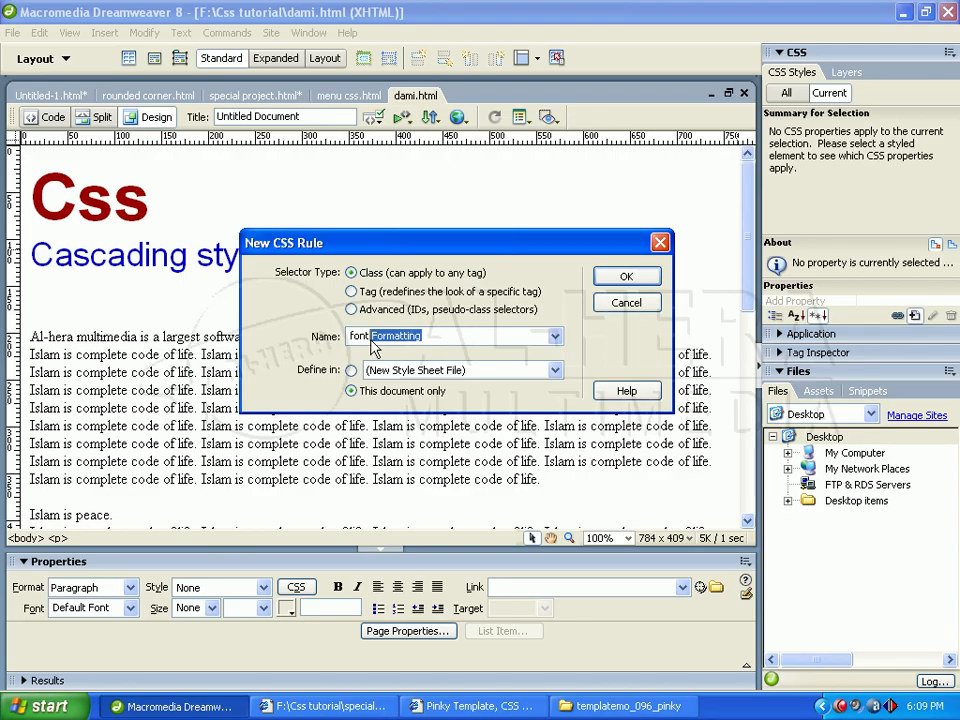
pyautogui.press('BackSpace')
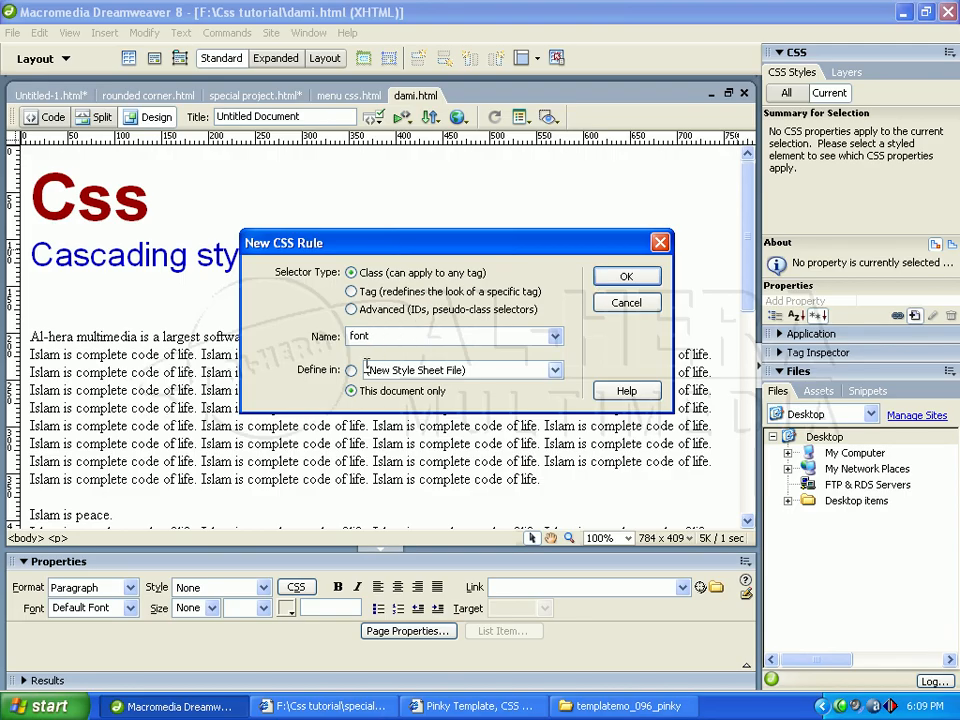
pyautogui.click(629, 281)
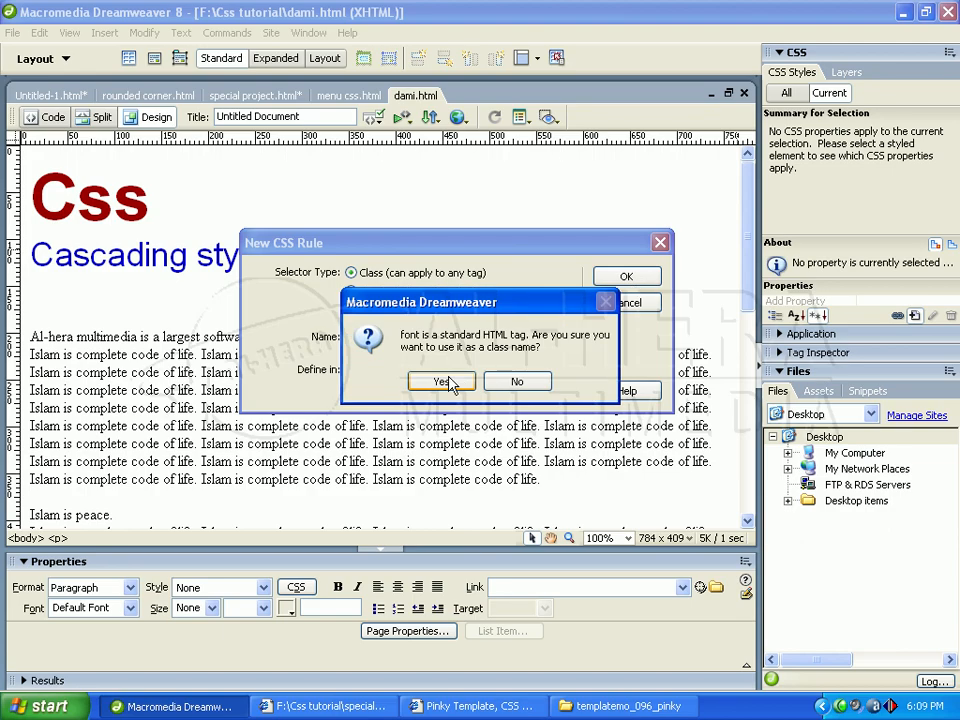
pyautogui.click(536, 383)
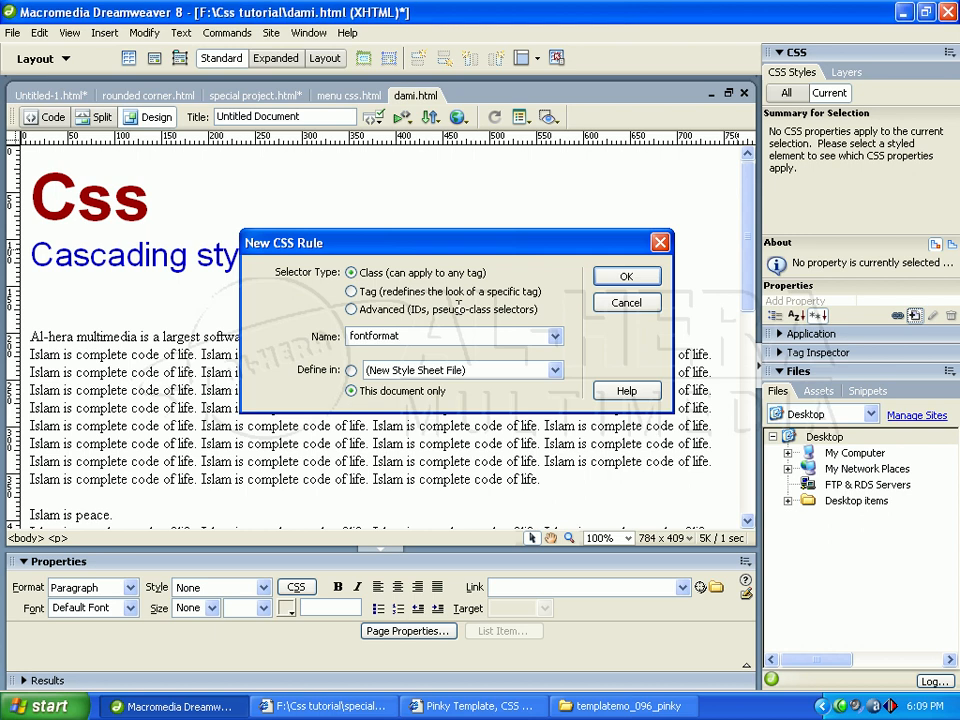
pyautogui.press('Return')
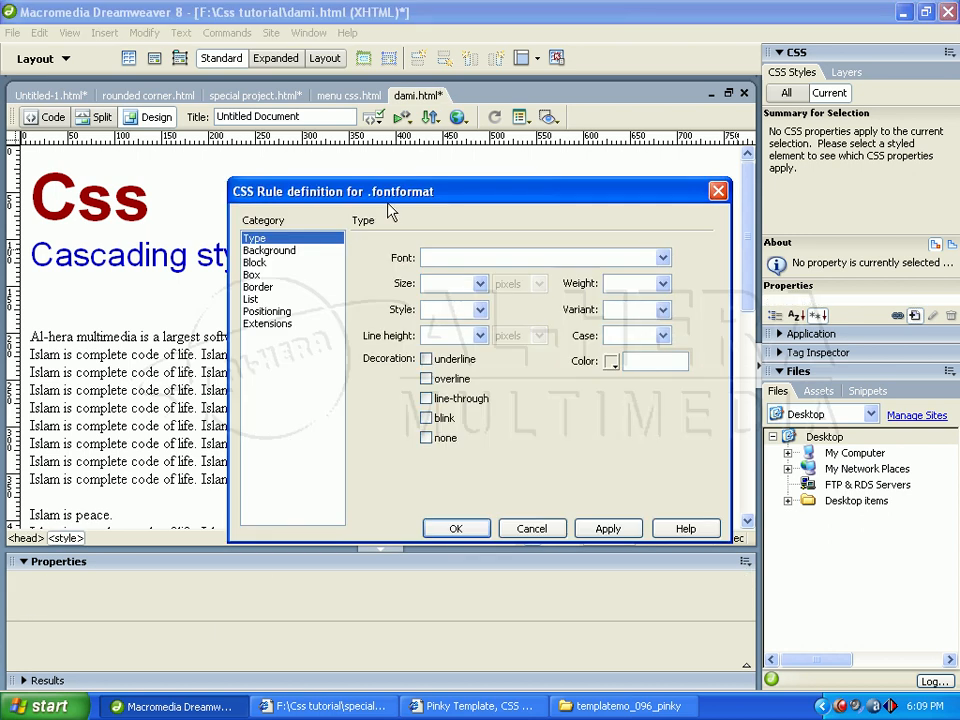
# - Set the rule's font to Verdana, Arial, Helvetica, sans-serif and its size to 18 pixels
pyautogui.moveTo(394, 202); pyautogui.dragTo(375, 239)
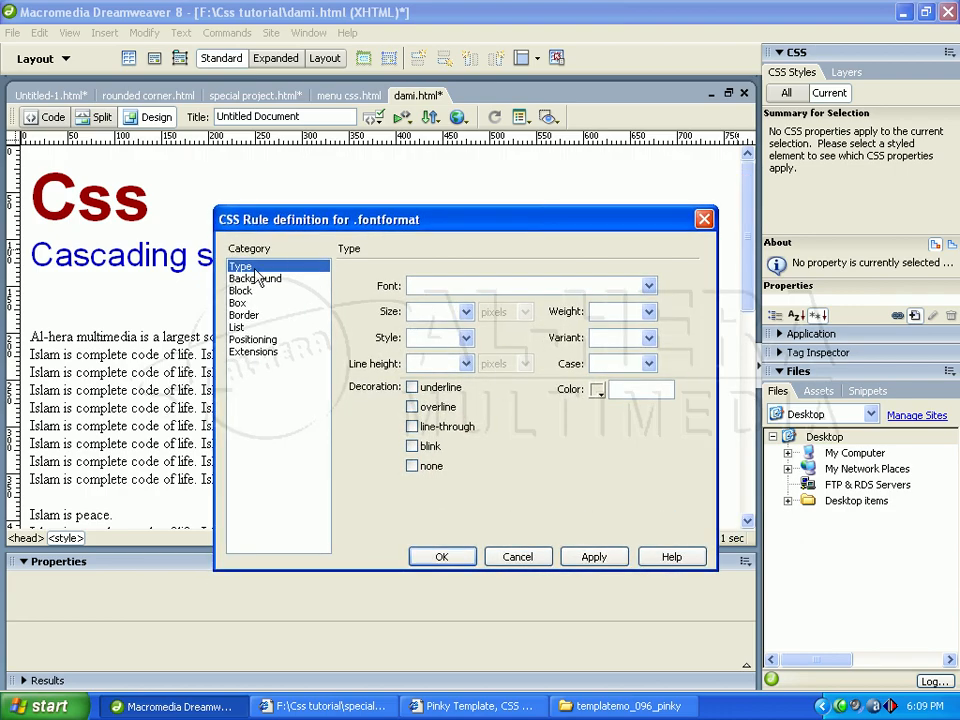
pyautogui.click(649, 287)
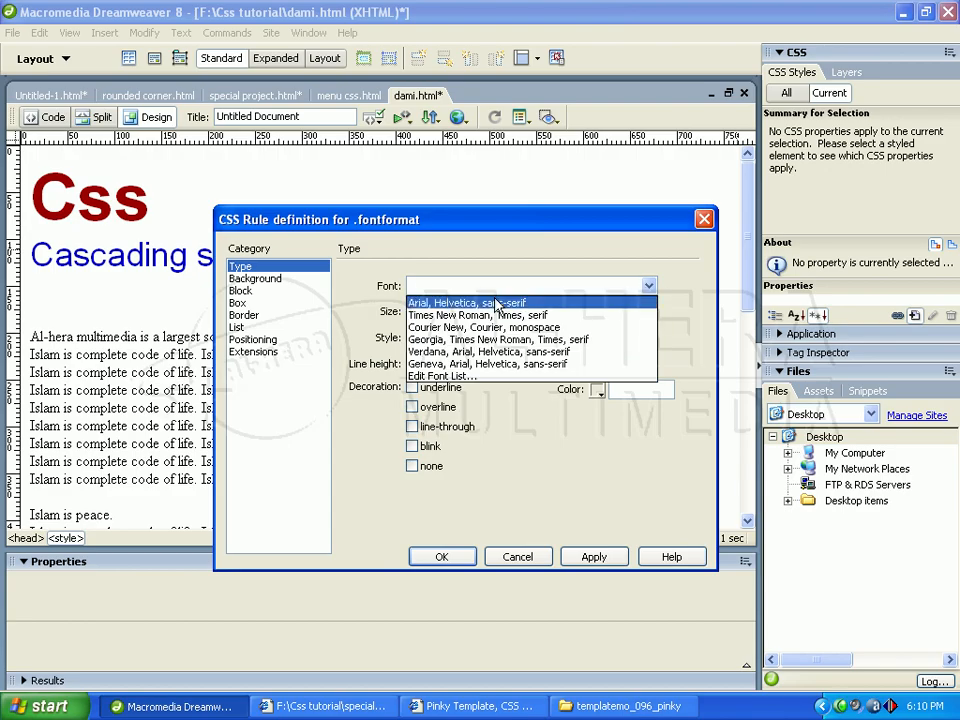
pyautogui.click(485, 351)
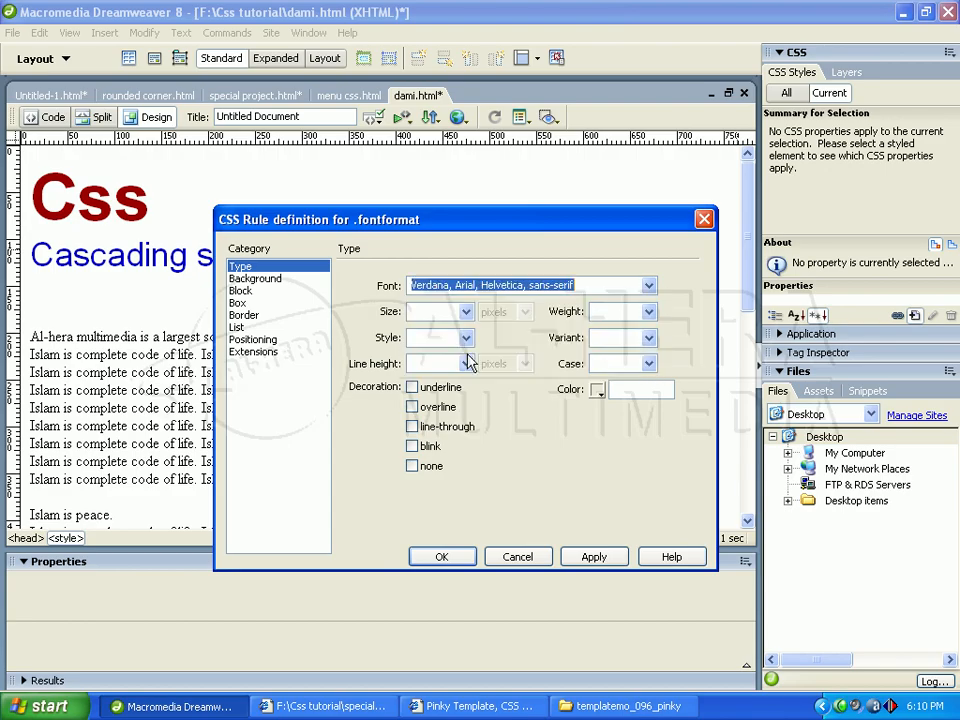
pyautogui.click(451, 288)
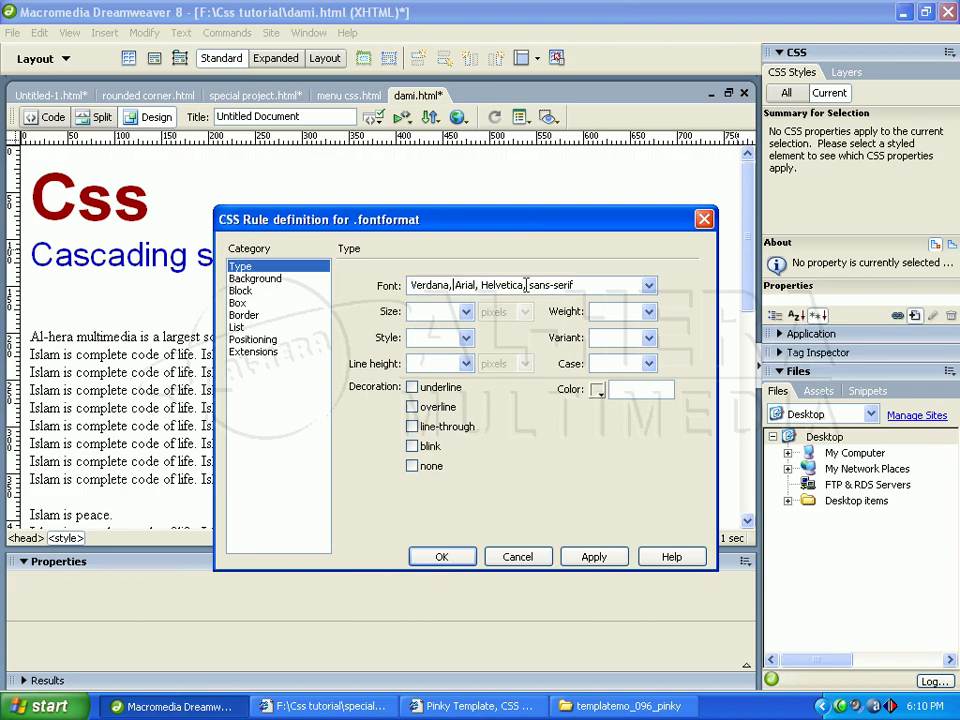
pyautogui.click(463, 313)
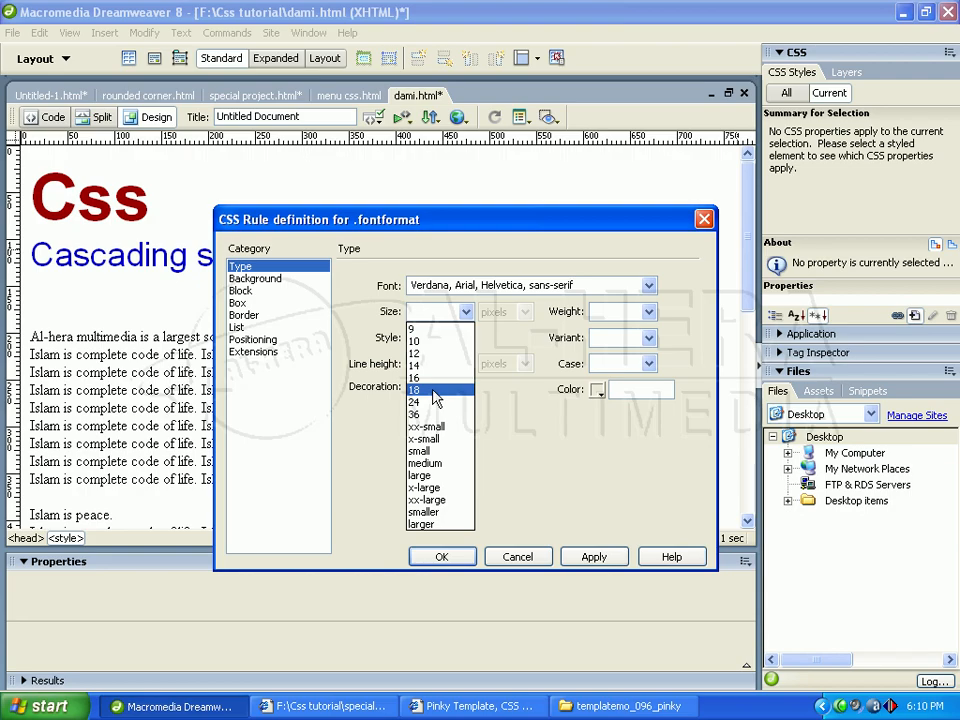
pyautogui.click(432, 391)
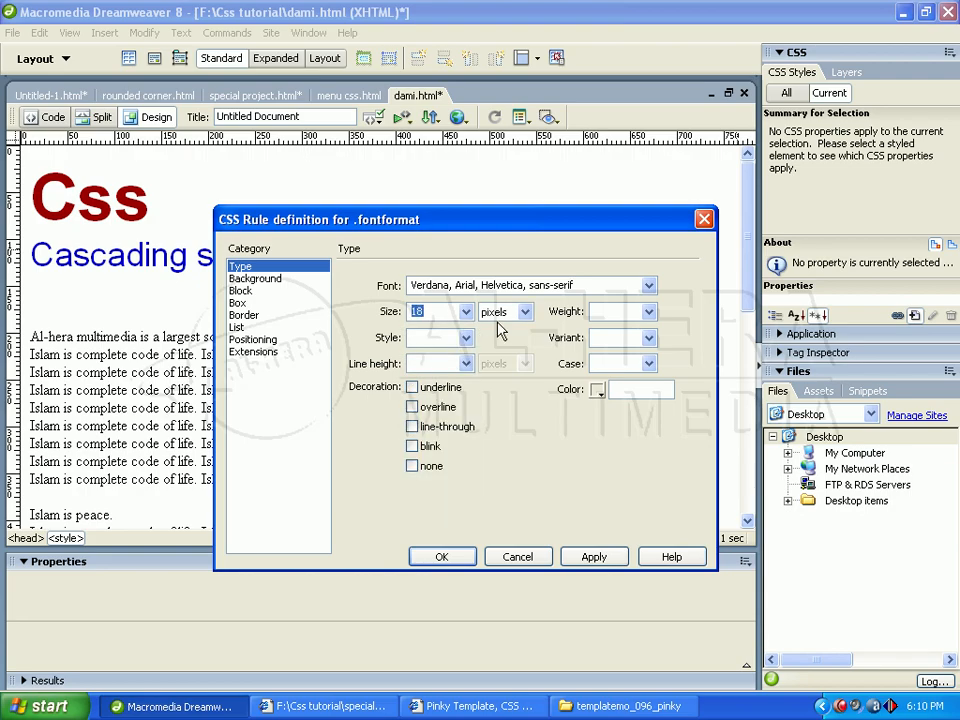
# - Set the rule's font style to normal and its weight to bold
pyautogui.click(465, 339)
pyautogui.click(465, 341)
pyautogui.click(465, 342)
pyautogui.click(452, 357)
pyautogui.click(650, 313)
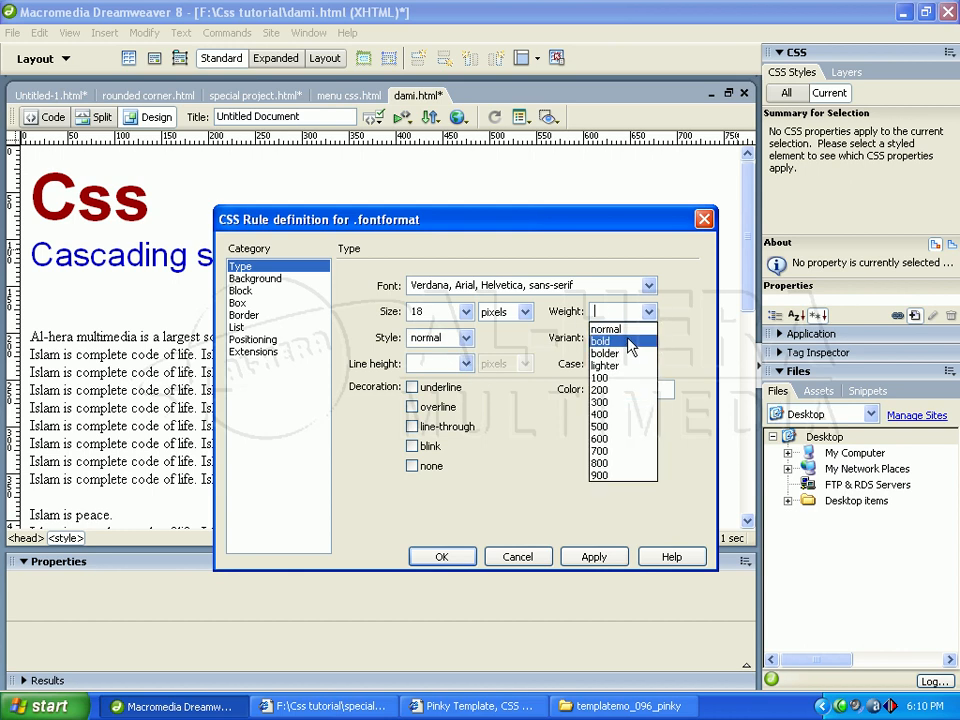
pyautogui.click(626, 341)
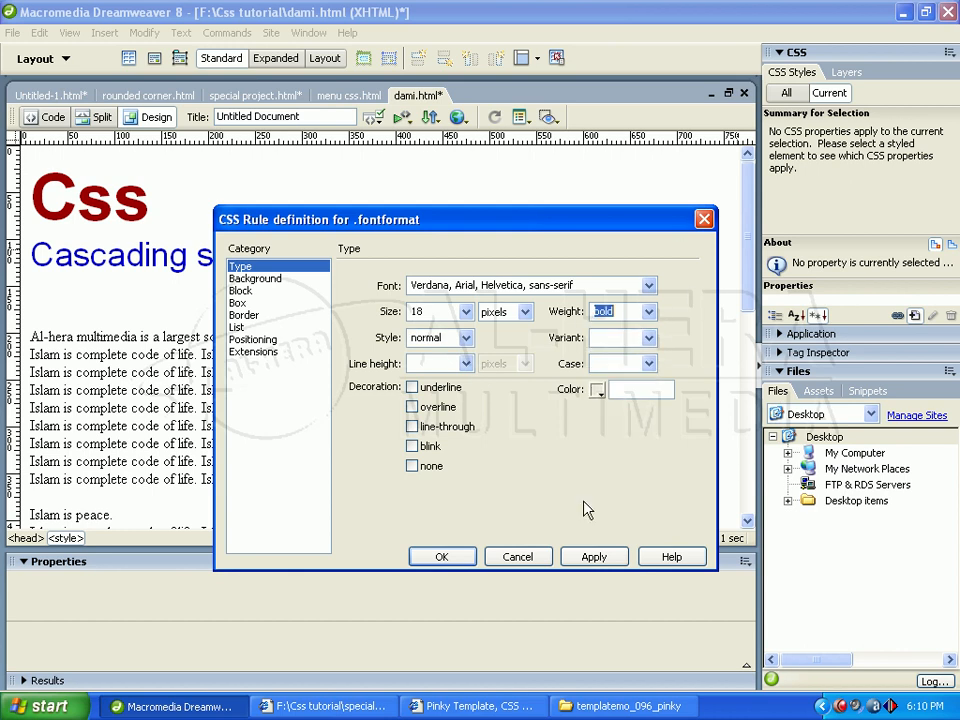
# - Add underline decoration and the text color #000099 to the rule, and save its definition
pyautogui.click(411, 389)
pyautogui.click(597, 391)
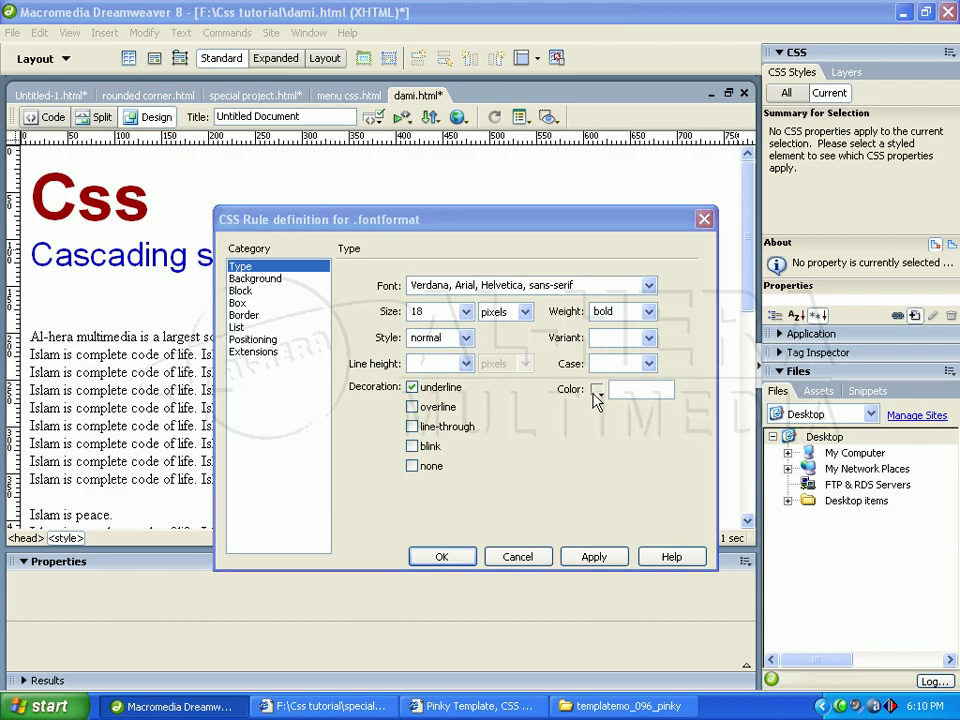
pyautogui.click(621, 452)
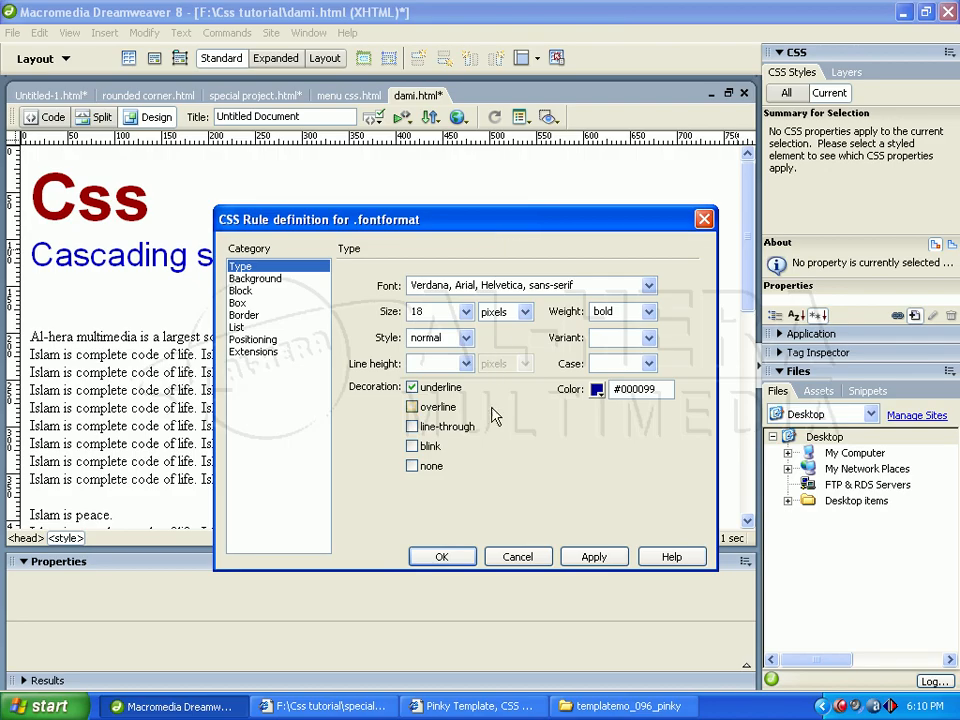
pyautogui.click(593, 560)
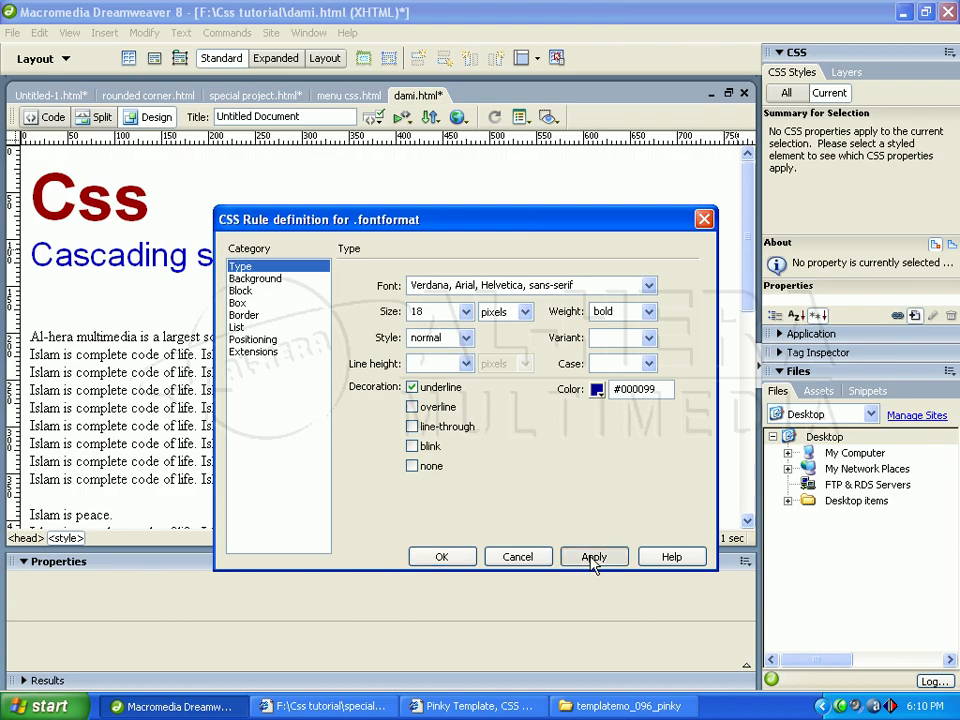
pyautogui.click(441, 557)
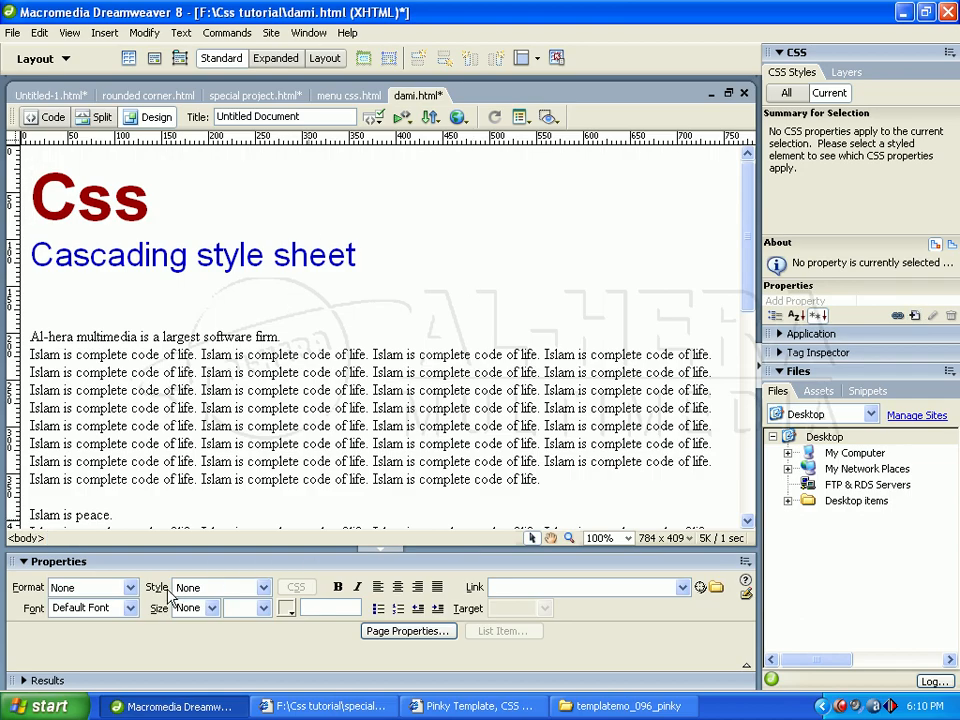
# - Apply the fontformat style to the line "Al-hera multimedia is a largest software firm."
pyautogui.click(263, 588)
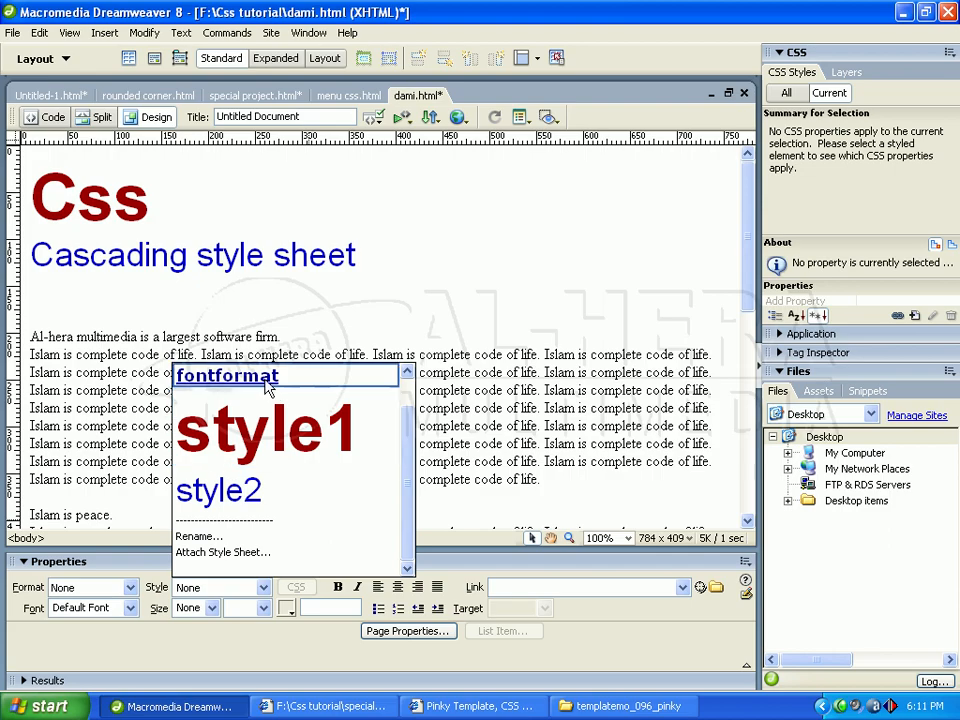
pyautogui.click(498, 390)
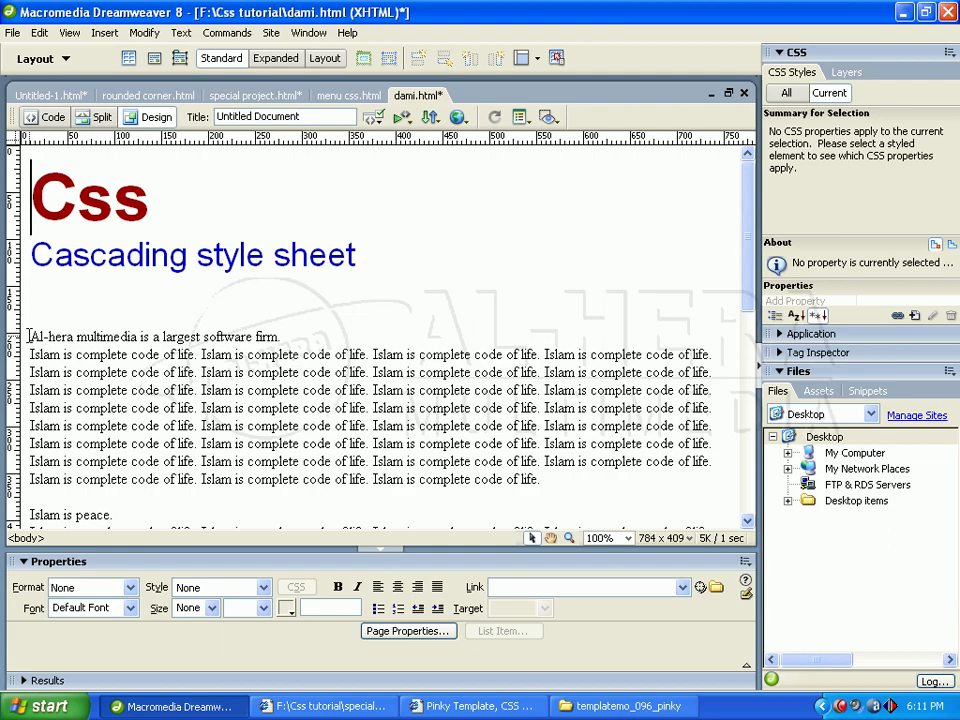
pyautogui.moveTo(31, 336); pyautogui.dragTo(287, 337)
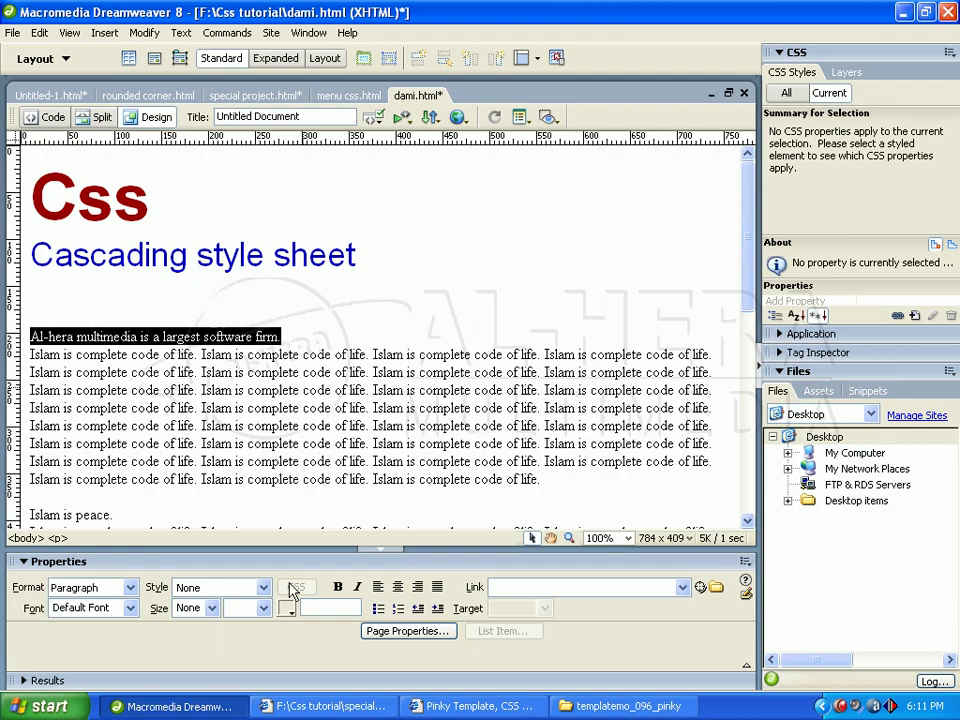
pyautogui.click(263, 587)
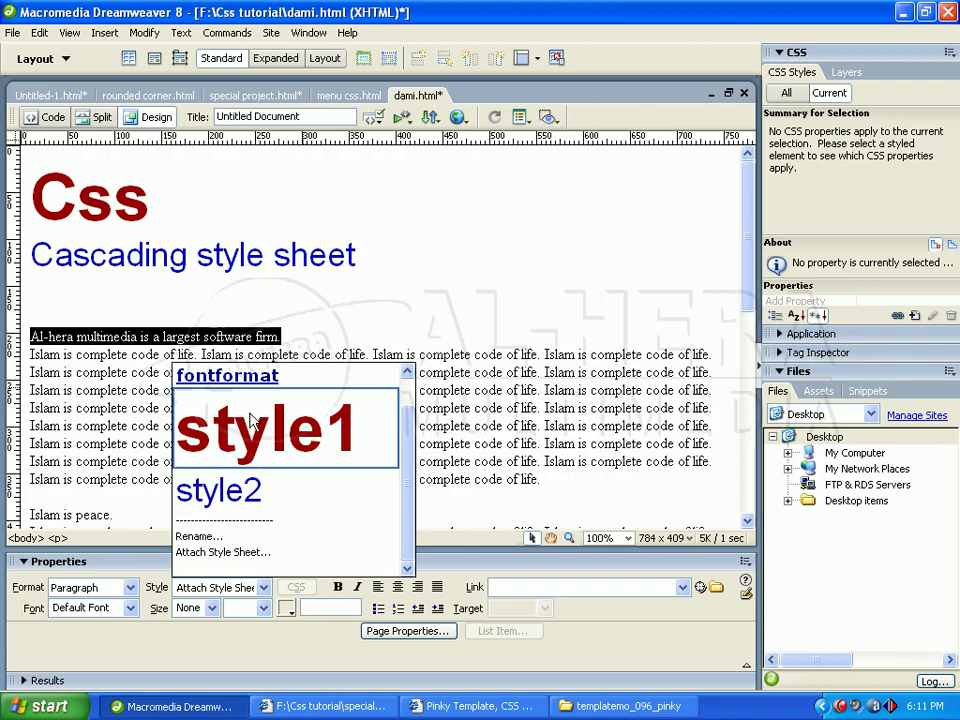
pyautogui.click(236, 375)
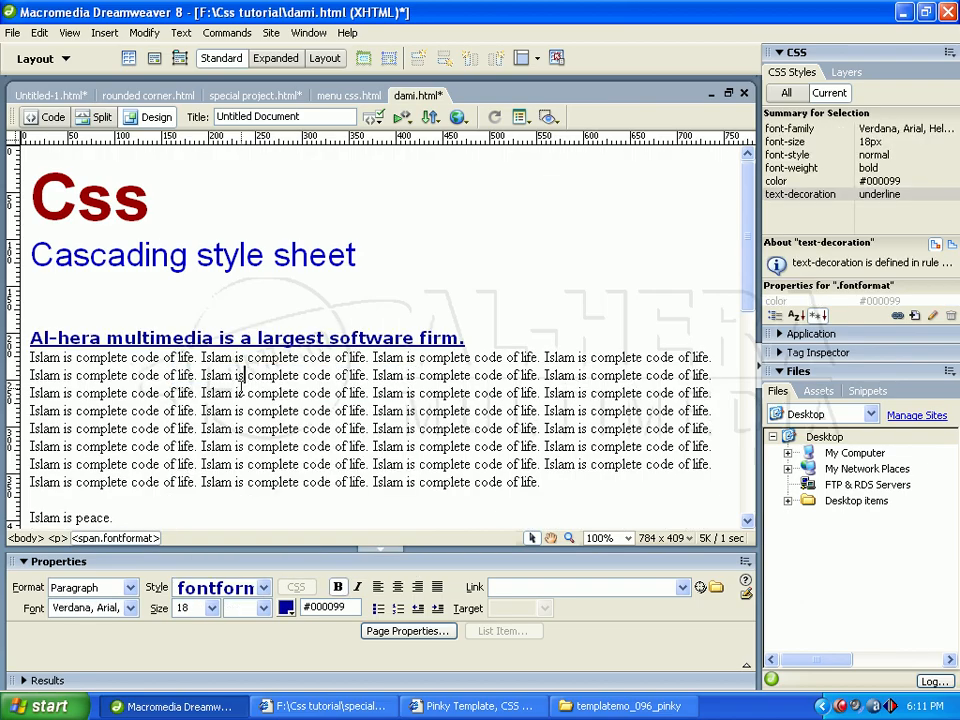
pyautogui.click(241, 376)
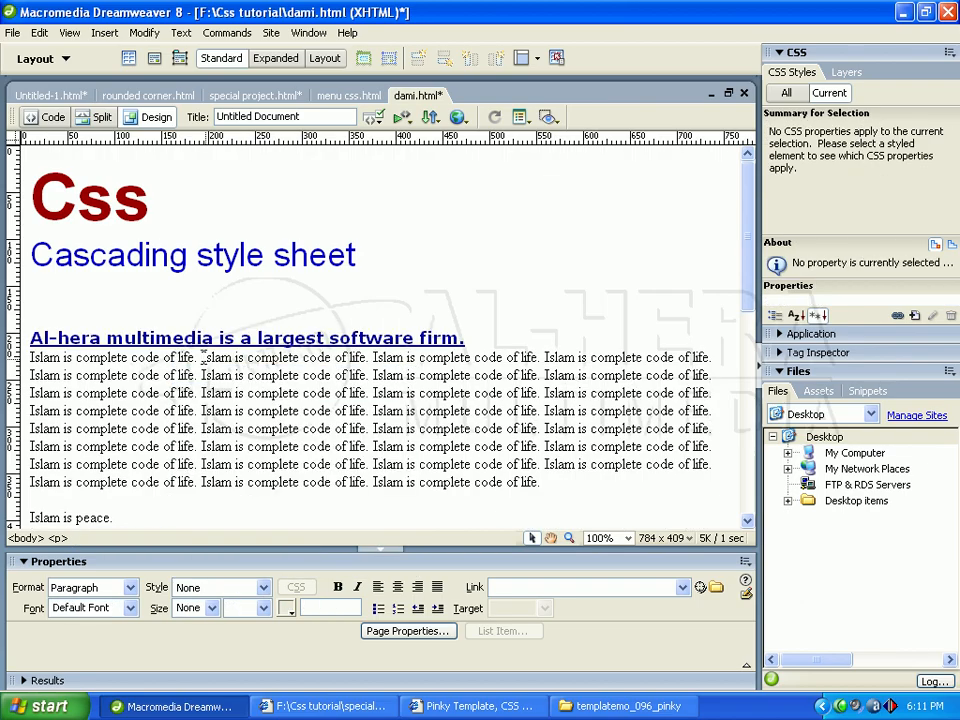
pyautogui.click(284, 339)
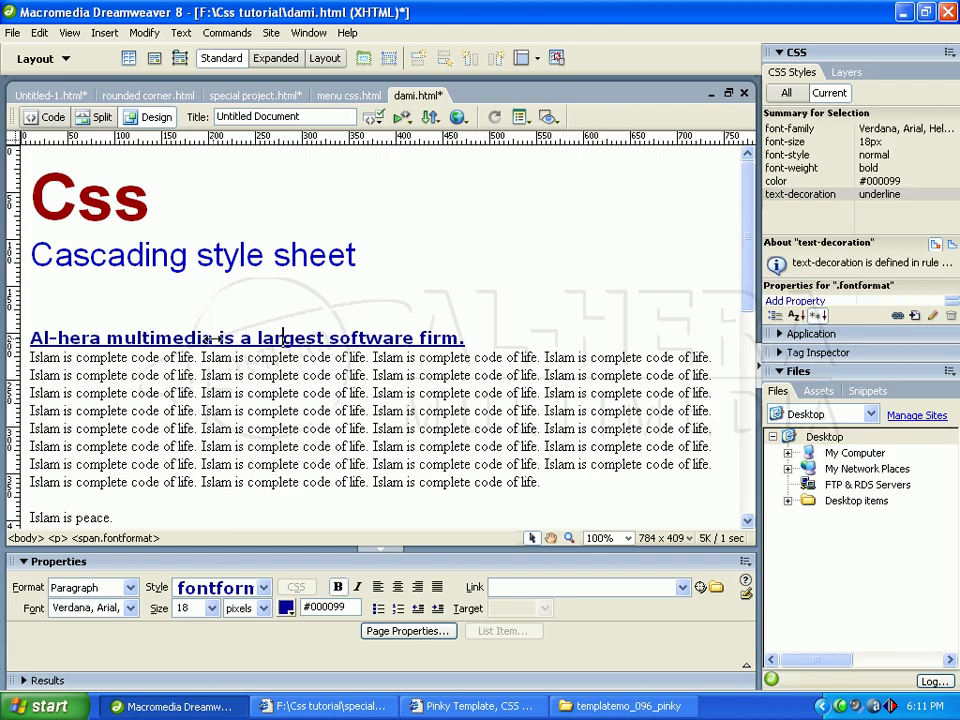
# - Apply the fontformat style to the line "Islam is peace."
pyautogui.scroll(-4, 562, 190)
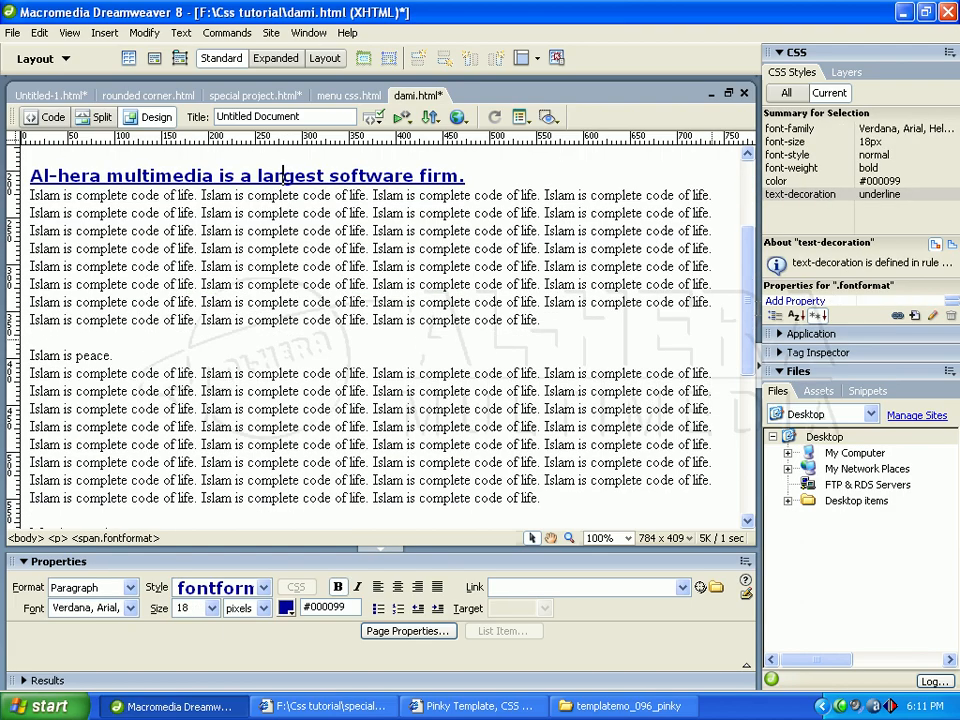
pyautogui.moveTo(112, 355); pyautogui.dragTo(32, 356)
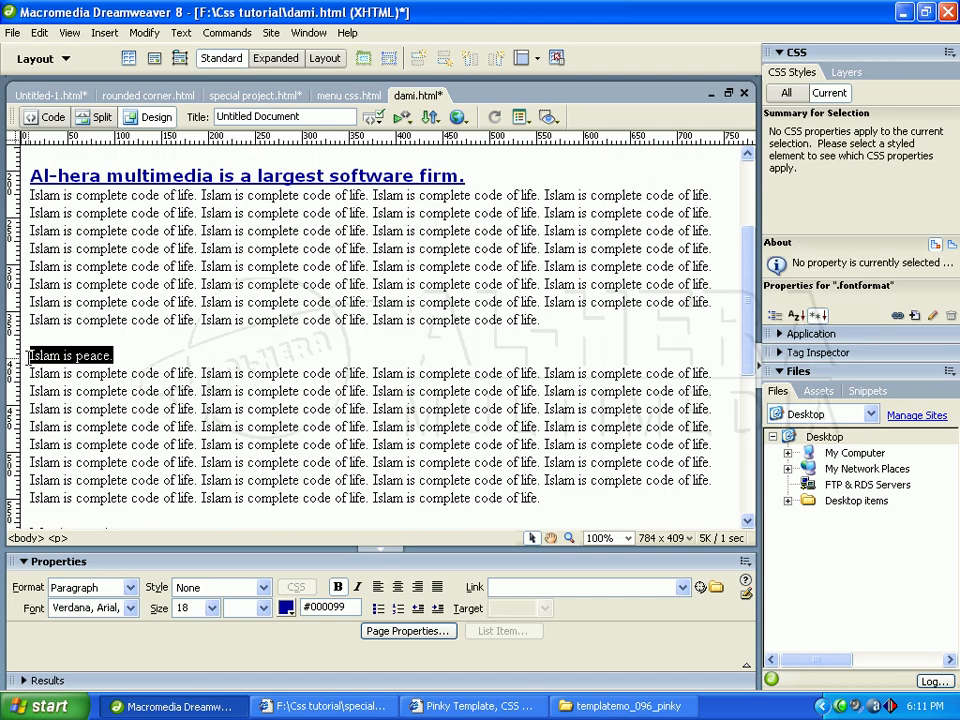
pyautogui.click(262, 588)
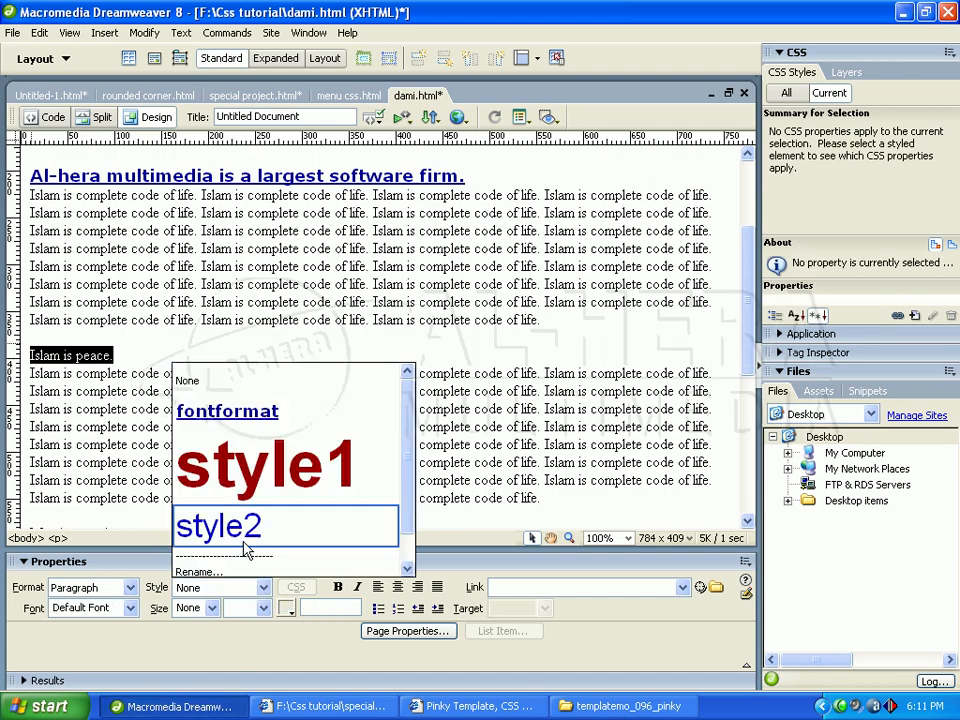
pyautogui.click(245, 413)
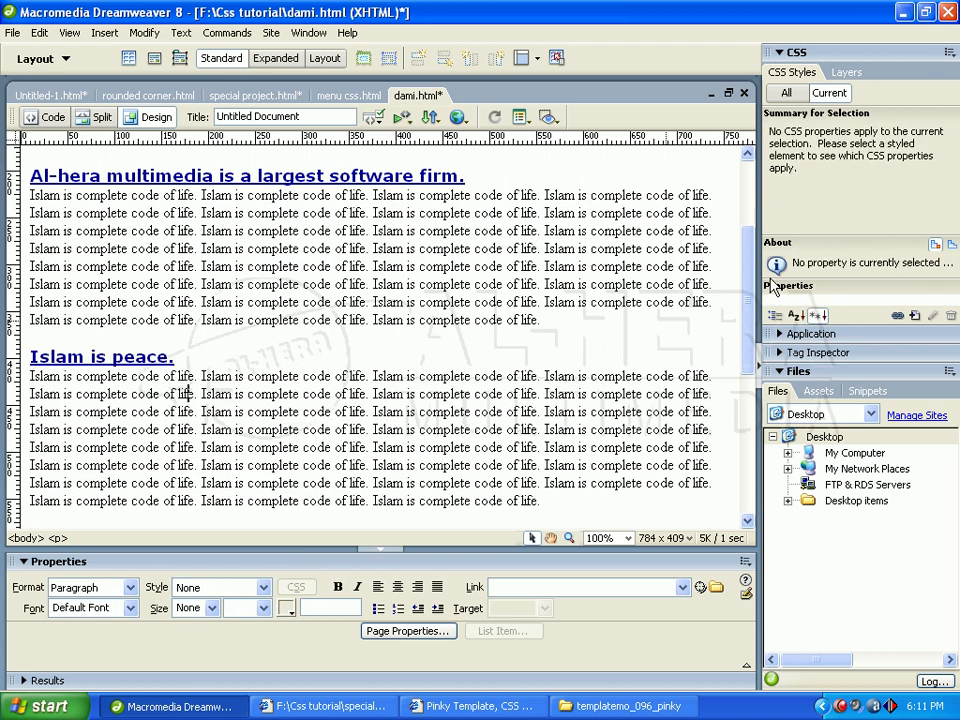
# - Apply the fontformat style to the line "Man is mortal."
pyautogui.moveTo(749, 273); pyautogui.dragTo(745, 316)
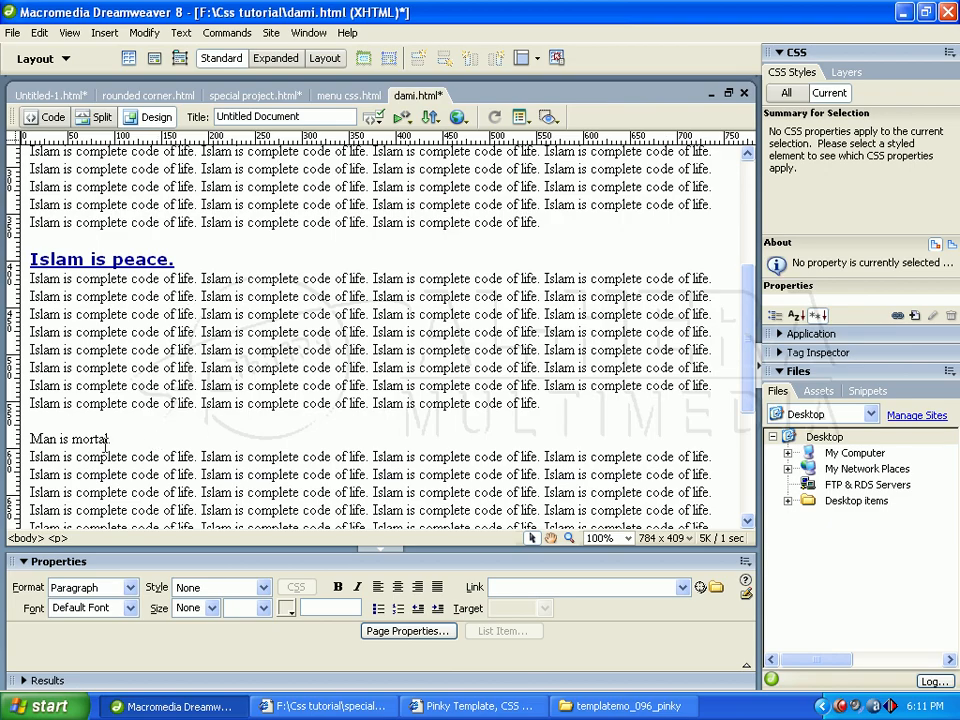
pyautogui.moveTo(107, 439); pyautogui.dragTo(33, 439)
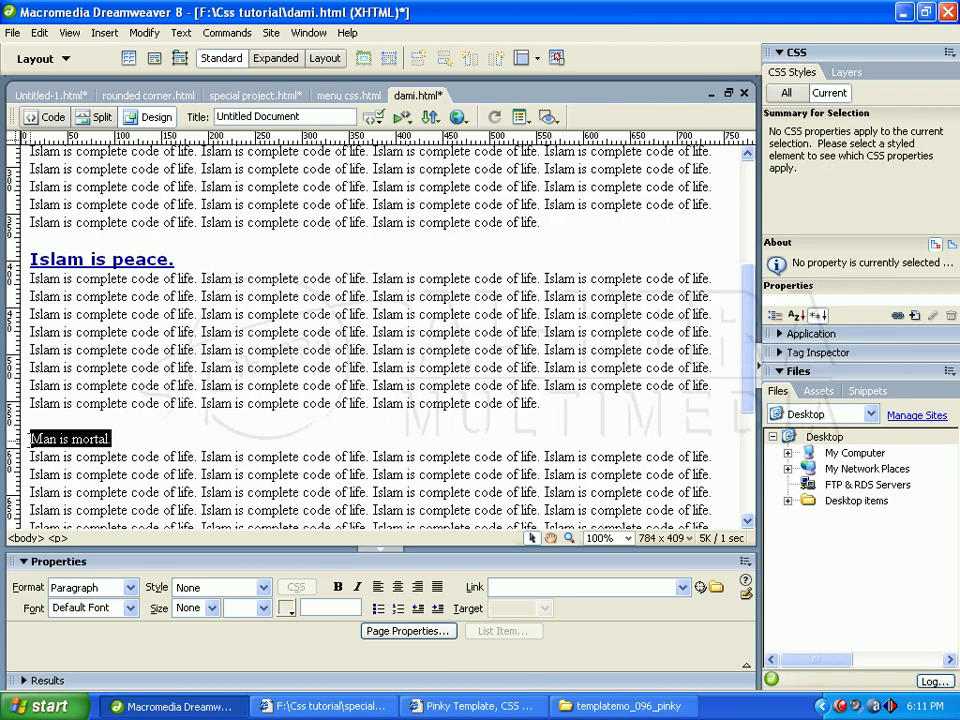
pyautogui.click(263, 588)
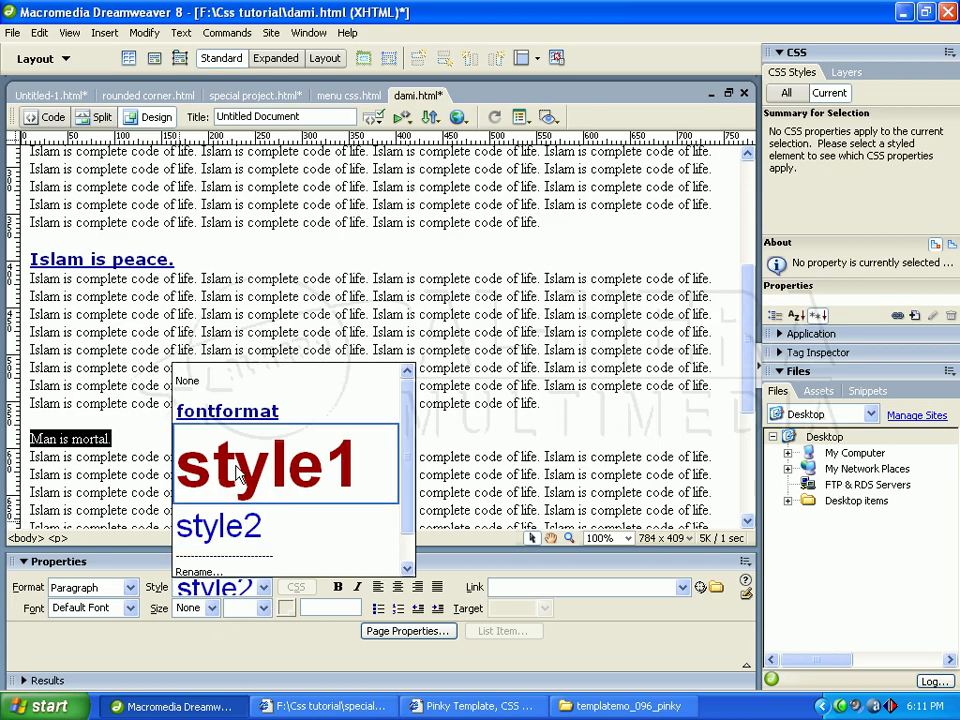
pyautogui.click(229, 411)
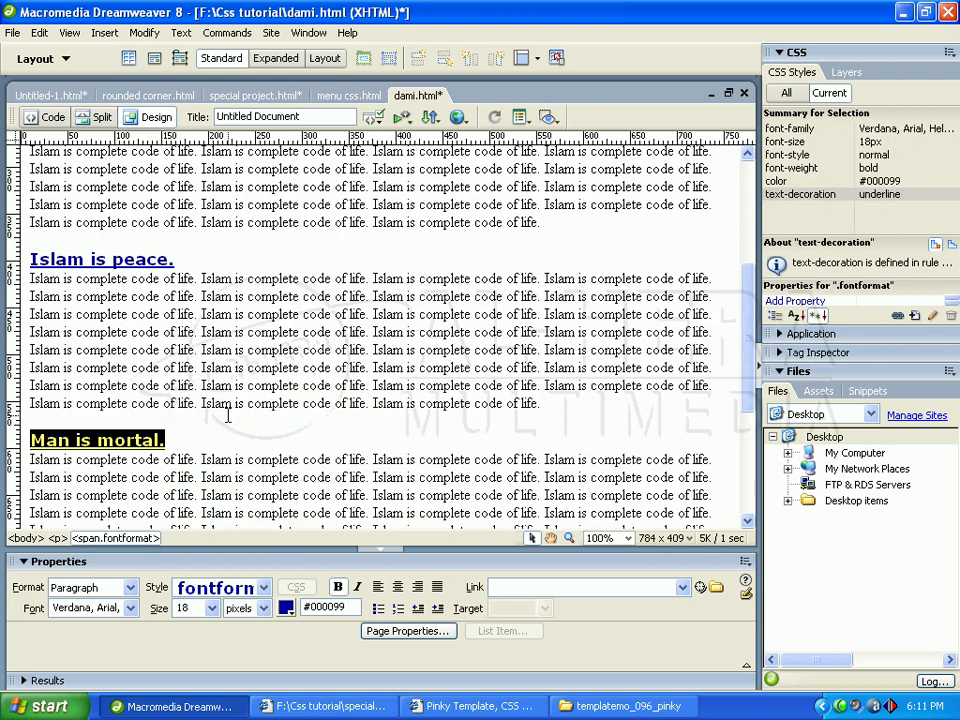
pyautogui.click(229, 405)
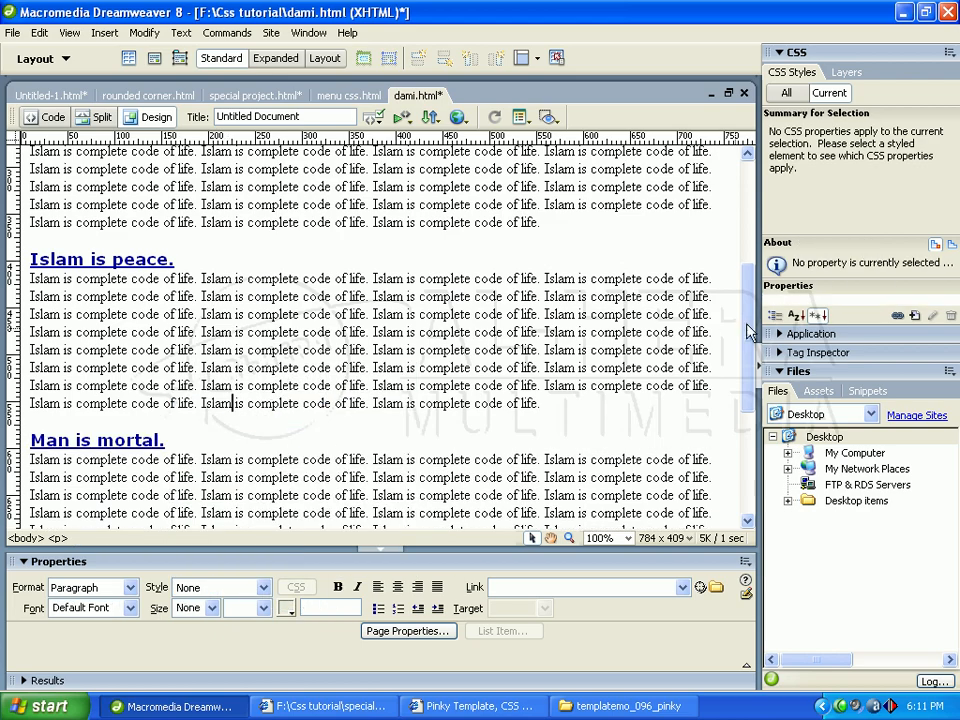
# - Examine the style1, style2 and fontformat rules in the page's source code, including the fontformat font and decoration properties
pyautogui.moveTo(752, 330); pyautogui.dragTo(752, 242)
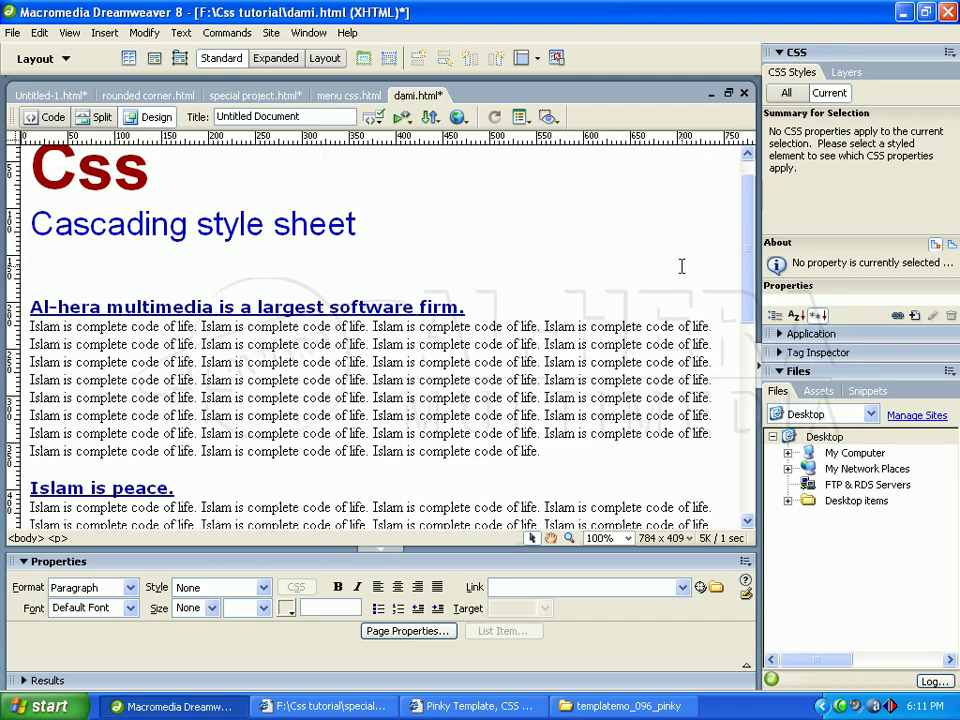
pyautogui.click(224, 306)
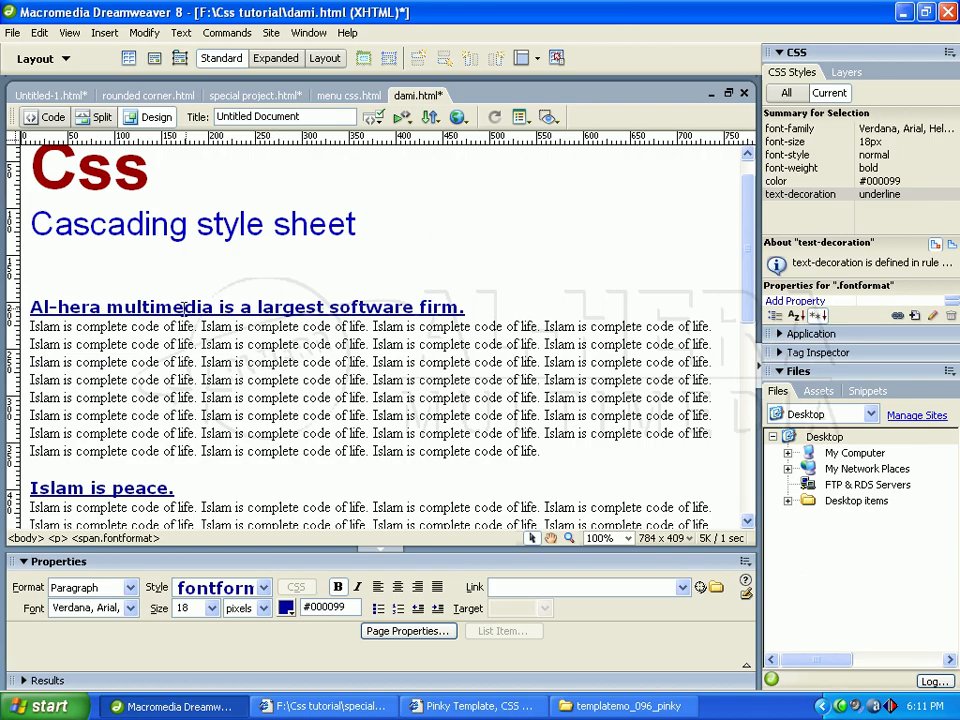
pyautogui.click(46, 118)
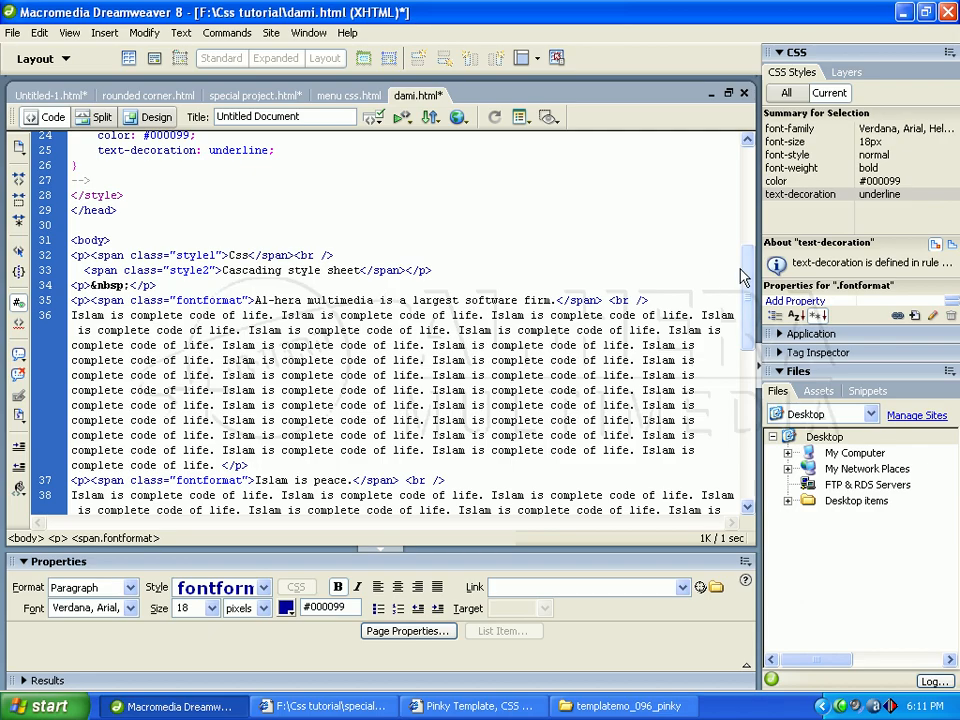
pyautogui.scroll(8, 395, 244)
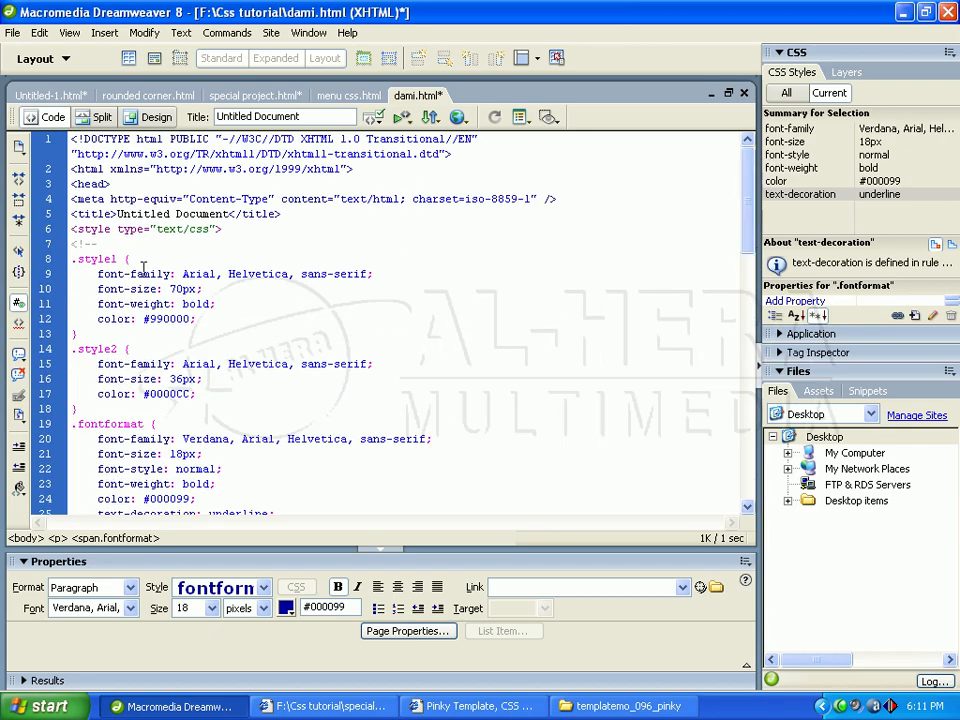
pyautogui.click(143, 268)
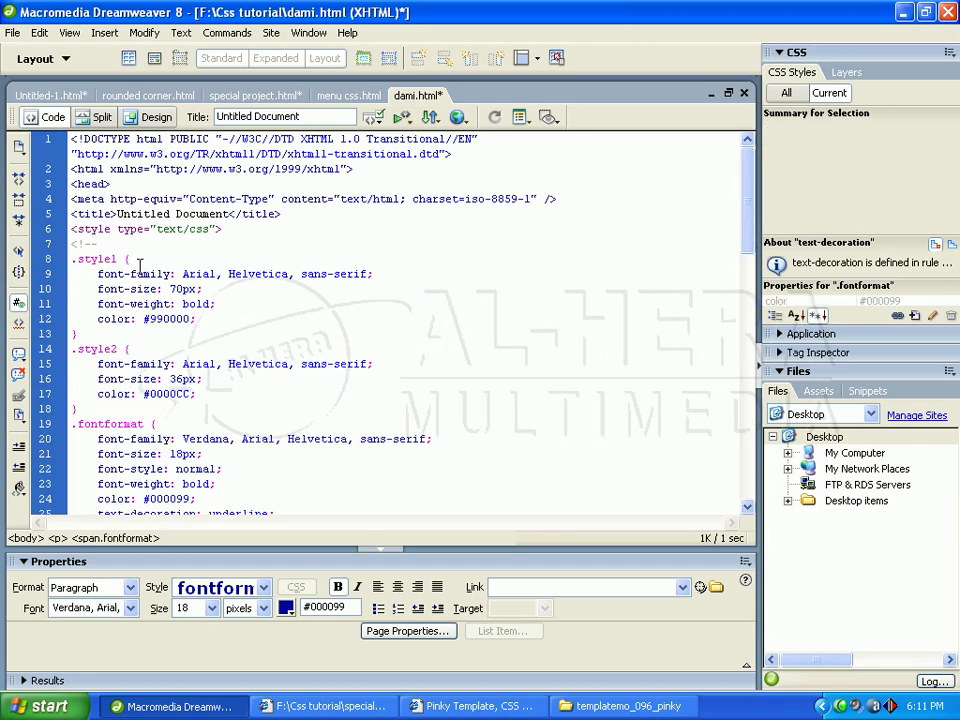
pyautogui.click(121, 317)
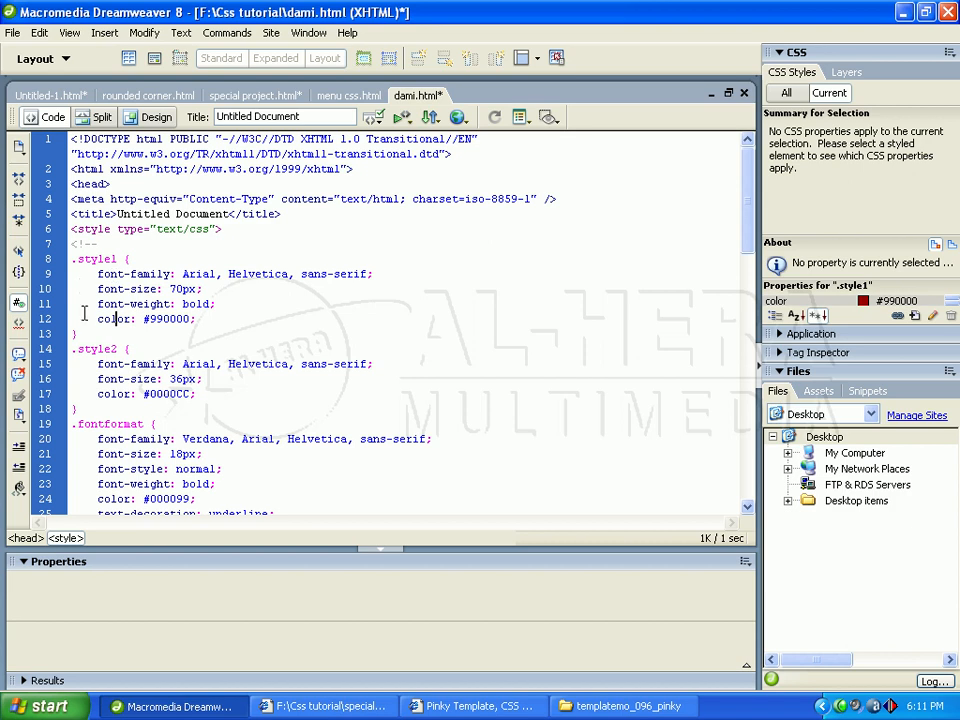
pyautogui.click(84, 426)
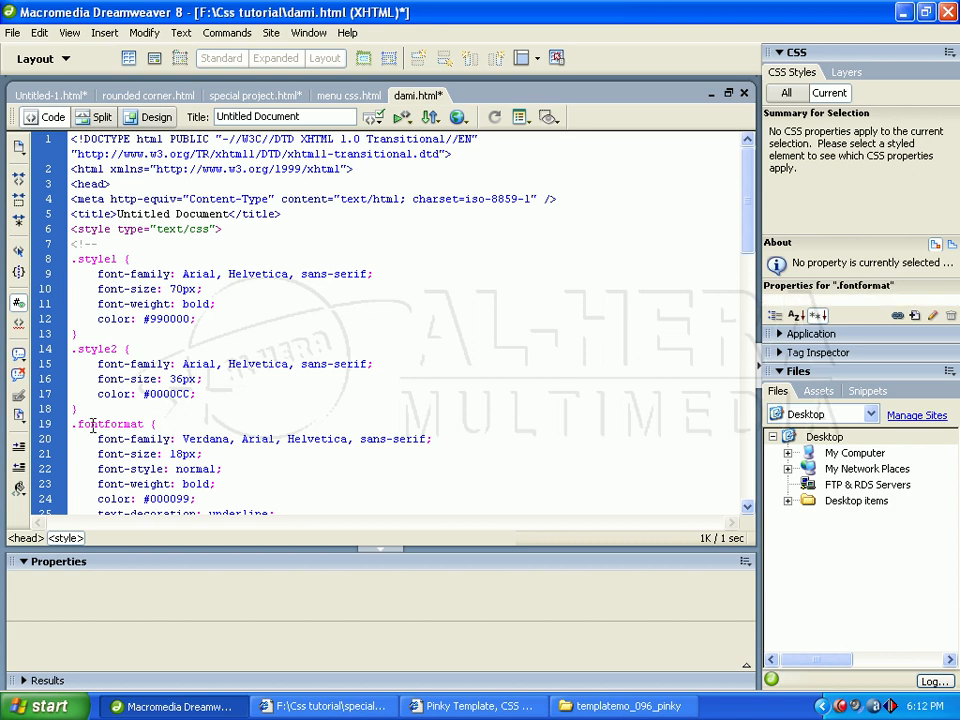
pyautogui.doubleClick(88, 425)
pyautogui.click(158, 440)
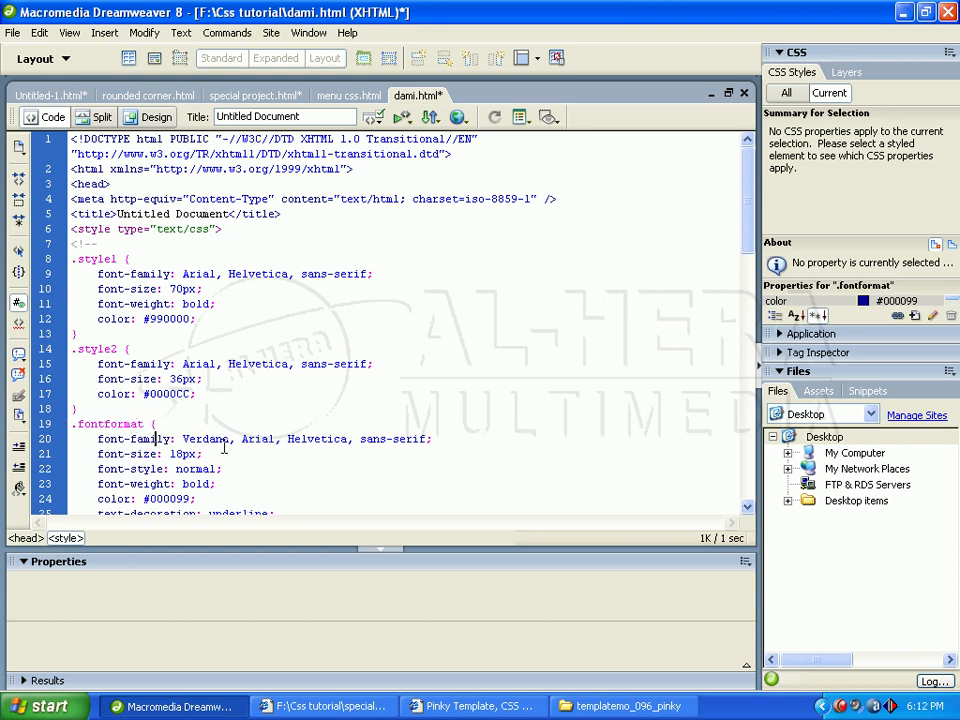
pyautogui.press('Down')
pyautogui.press('Down')
pyautogui.press('Down')
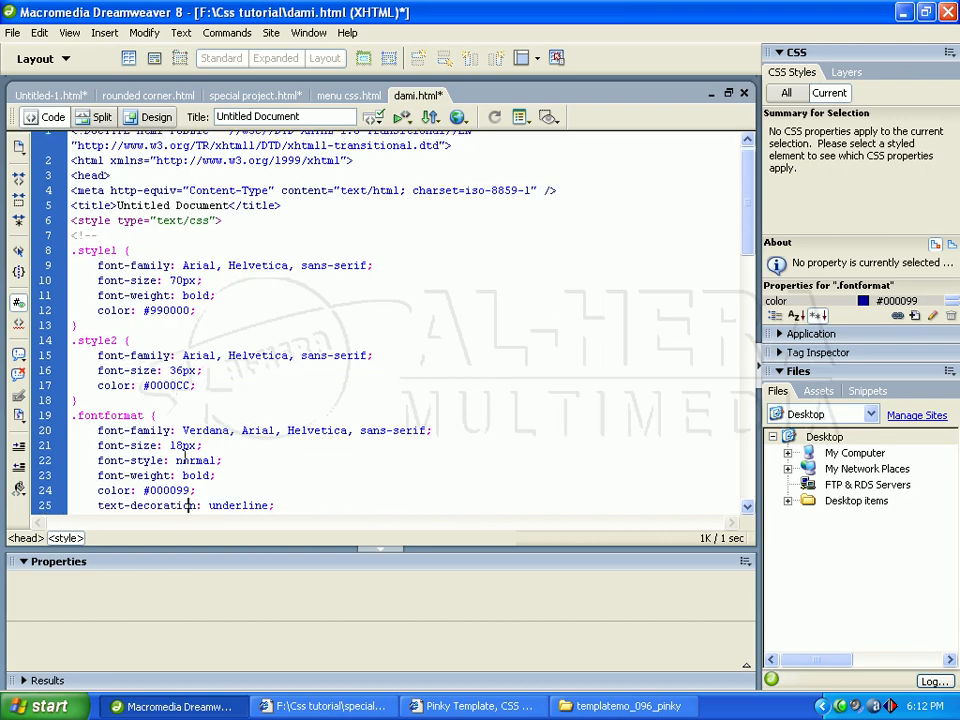
pyautogui.click(183, 460)
pyautogui.click(182, 446)
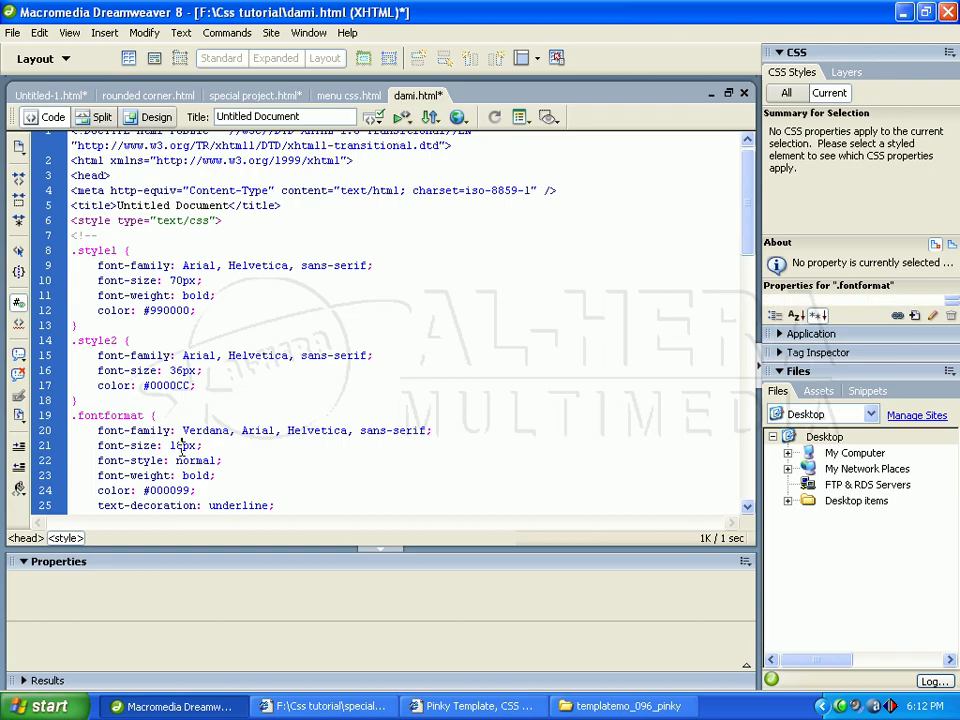
# - Set the font-size of the fontformat rule to 24px in the source code and return to the page design
pyautogui.click(157, 117)
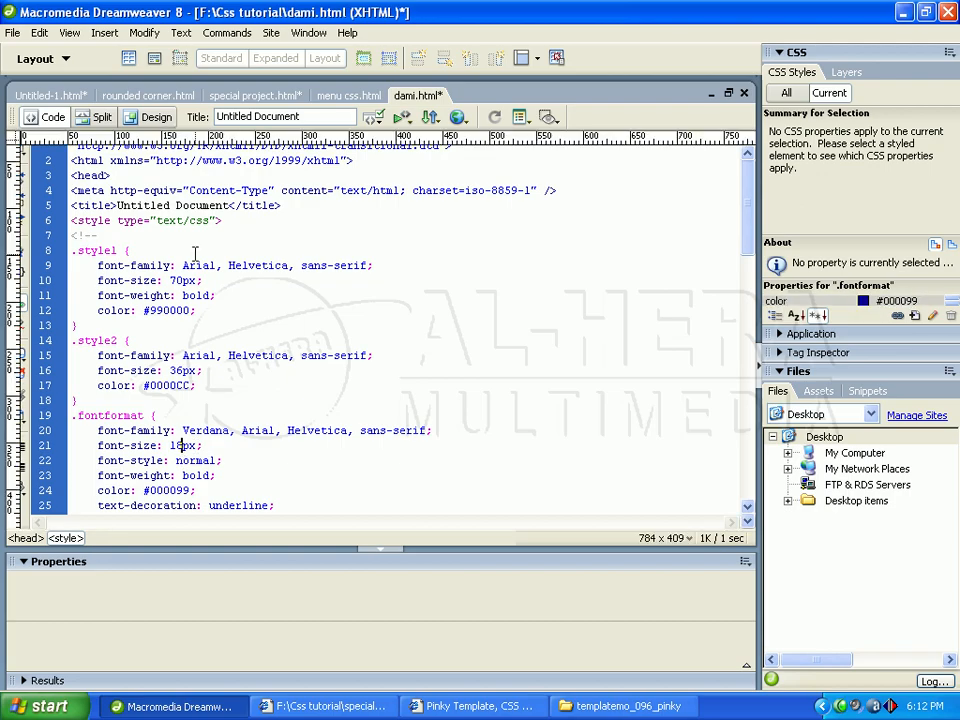
pyautogui.click(45, 117)
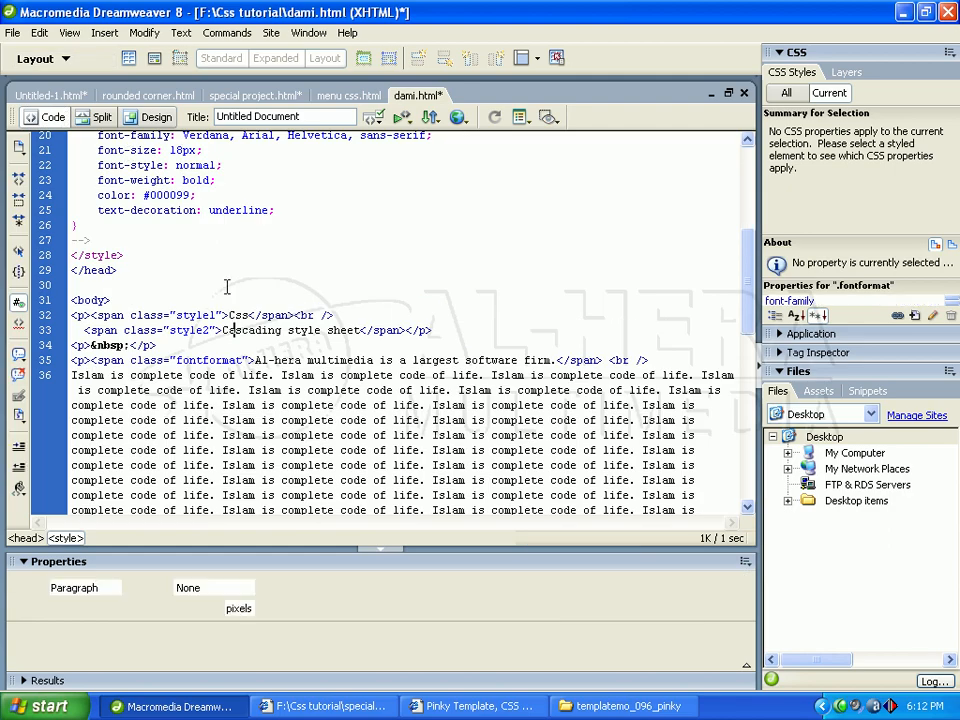
pyautogui.click(179, 197)
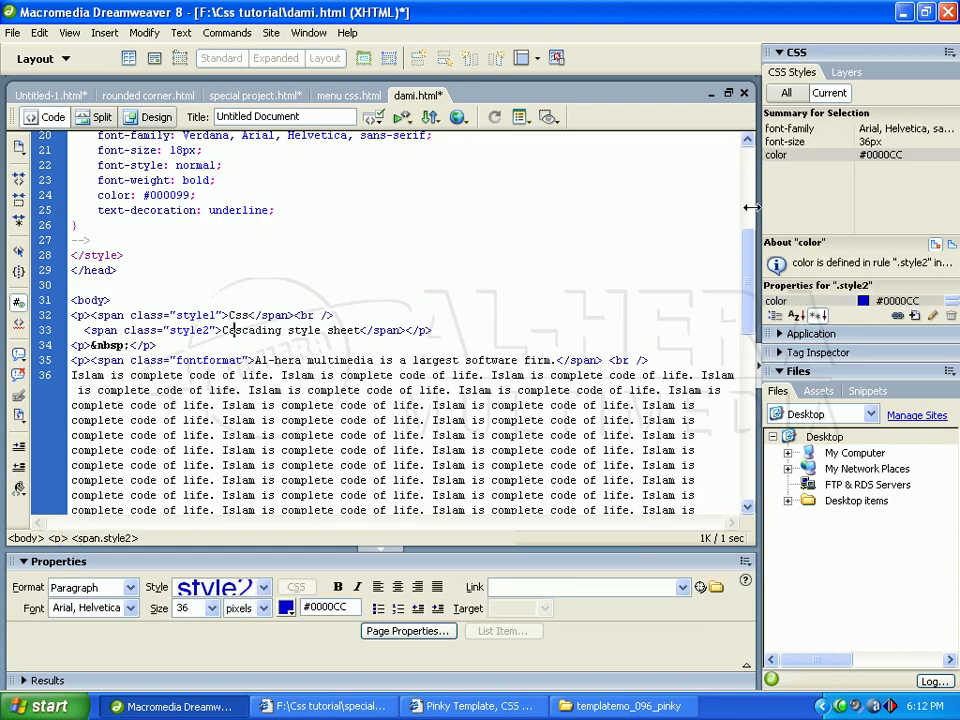
pyautogui.moveTo(748, 247); pyautogui.dragTo(747, 200)
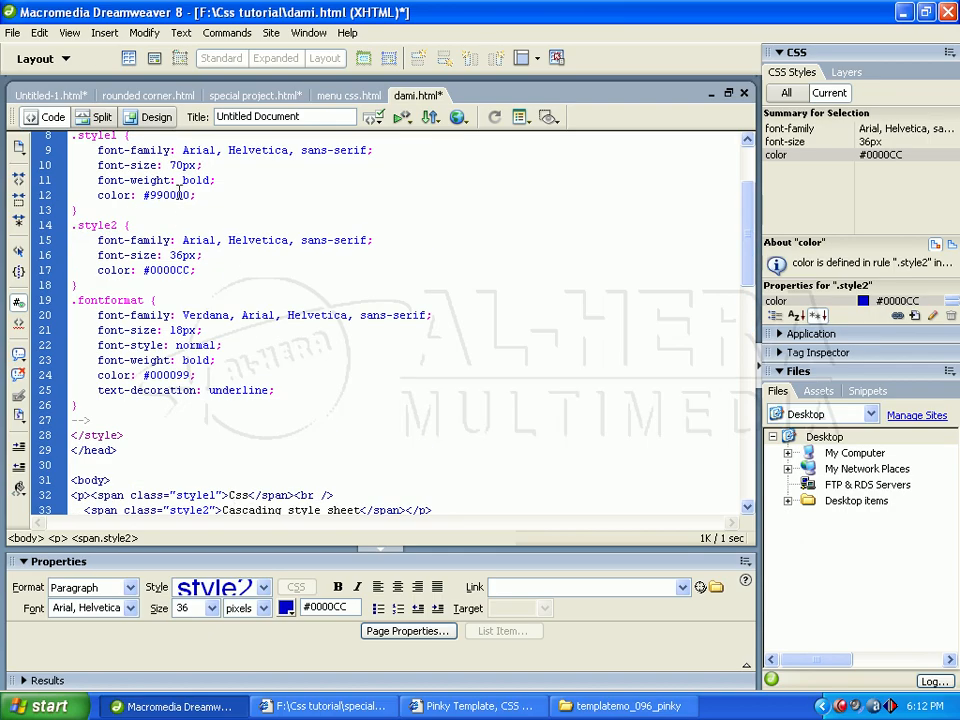
pyautogui.moveTo(169, 330); pyautogui.dragTo(184, 330)
pyautogui.write('24')
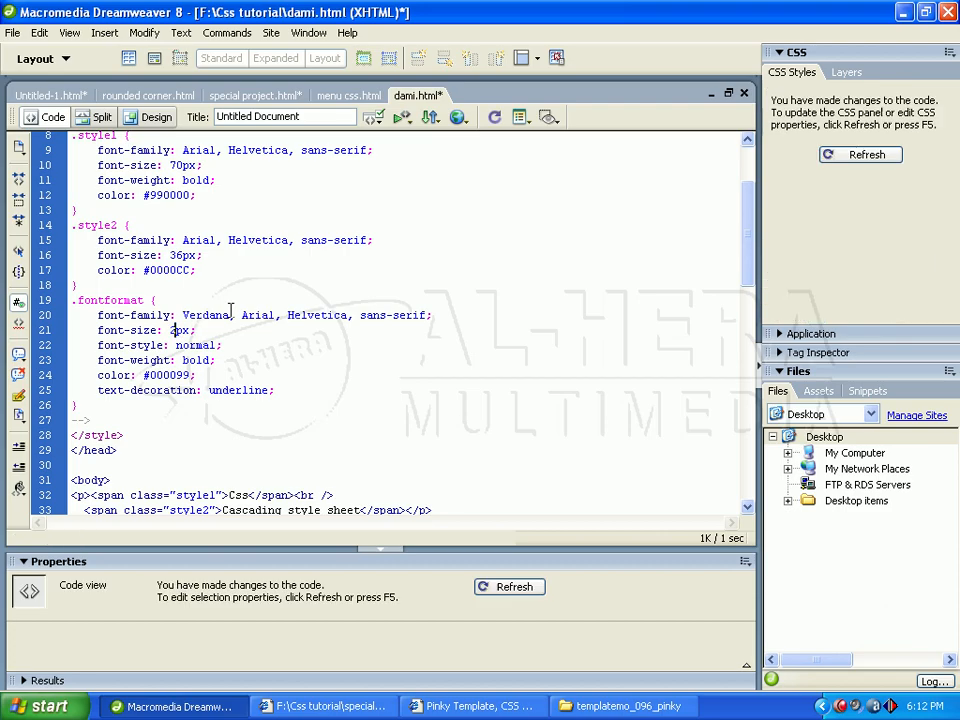
pyautogui.click(197, 375)
pyautogui.click(160, 120)
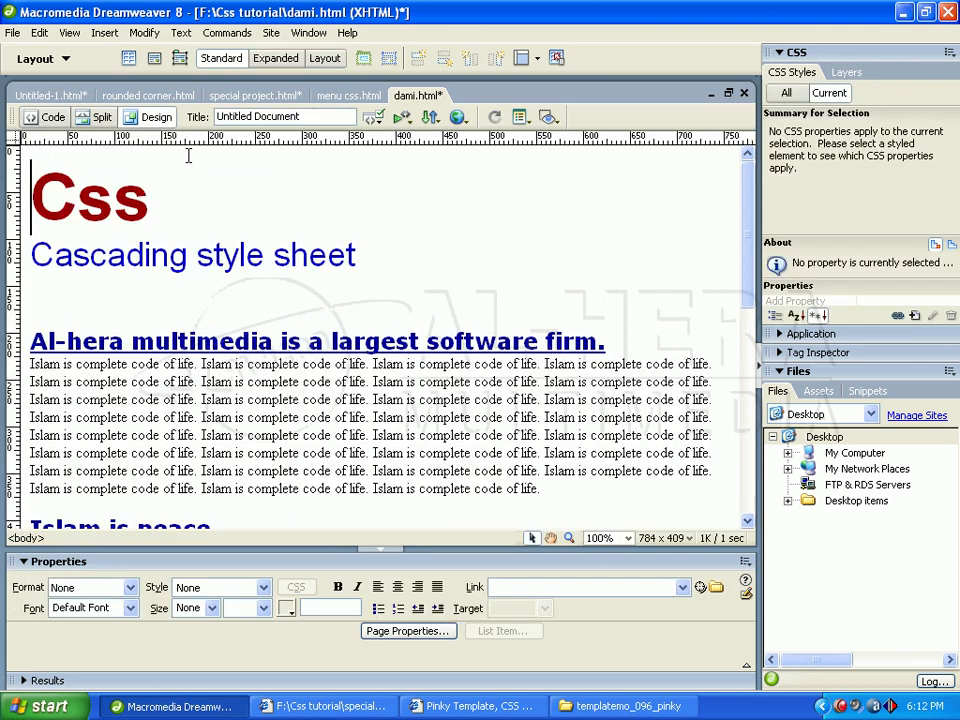
# - Pick red as the text color to get its hex code, and set the fontformat rule's color to #FF0000 in the source code
pyautogui.click(286, 608)
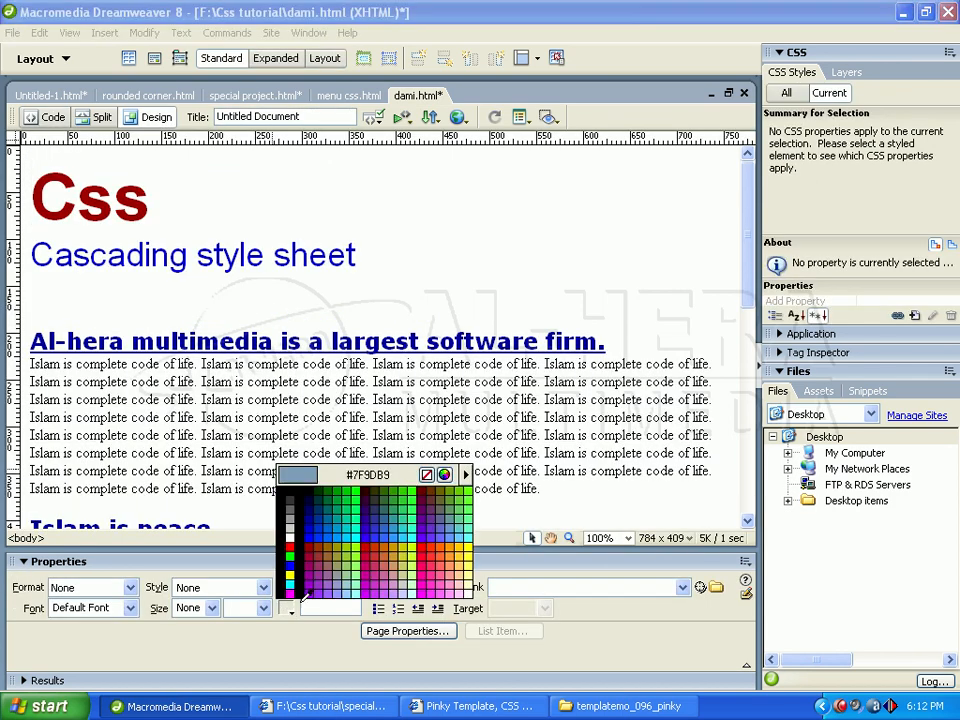
pyautogui.press('Escape')
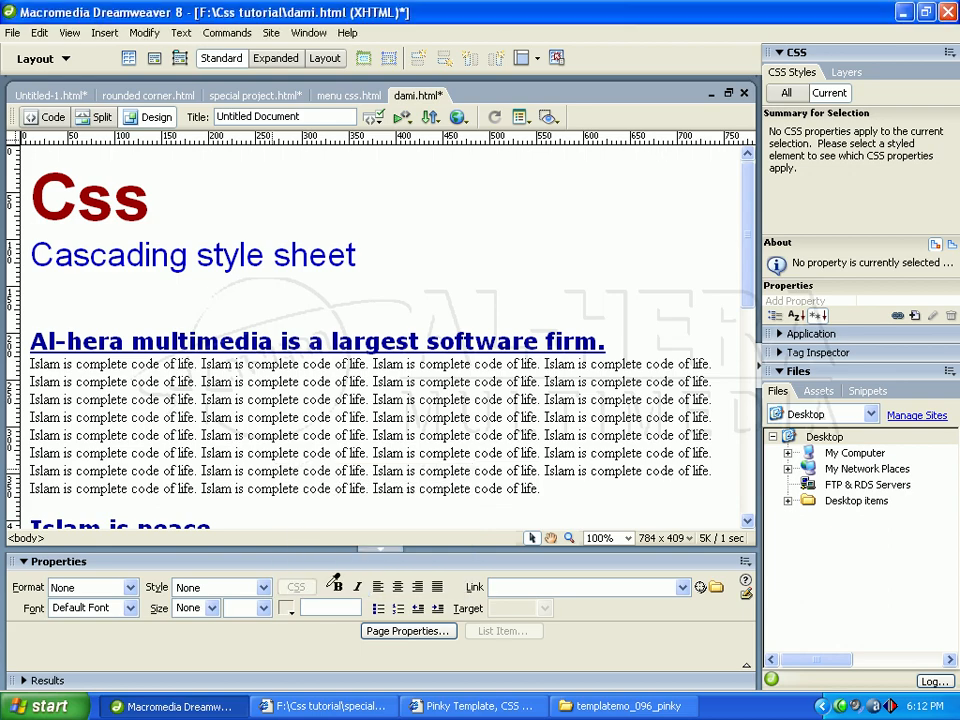
pyautogui.click(329, 605)
pyautogui.write('#FF0000')
pyautogui.press('Return')
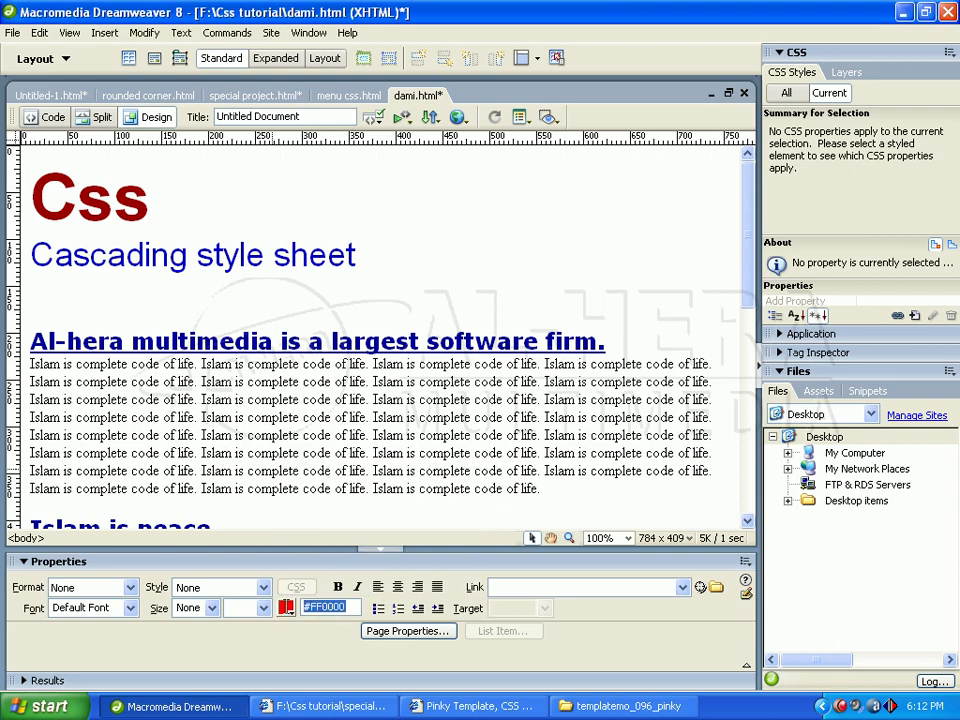
pyautogui.click(47, 120)
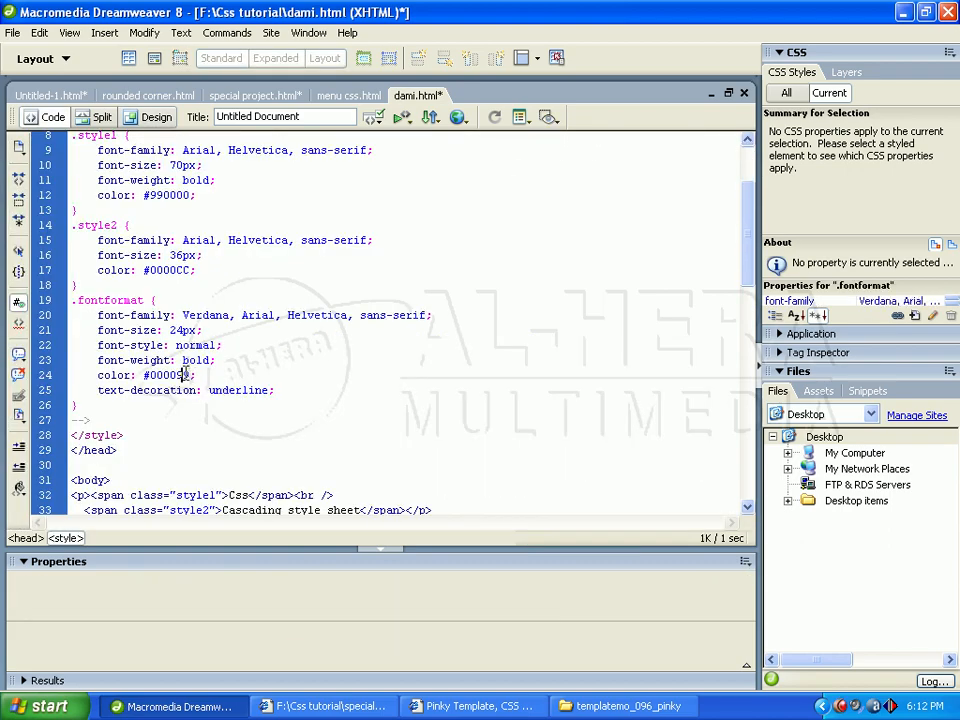
pyautogui.moveTo(189, 375); pyautogui.dragTo(144, 375)
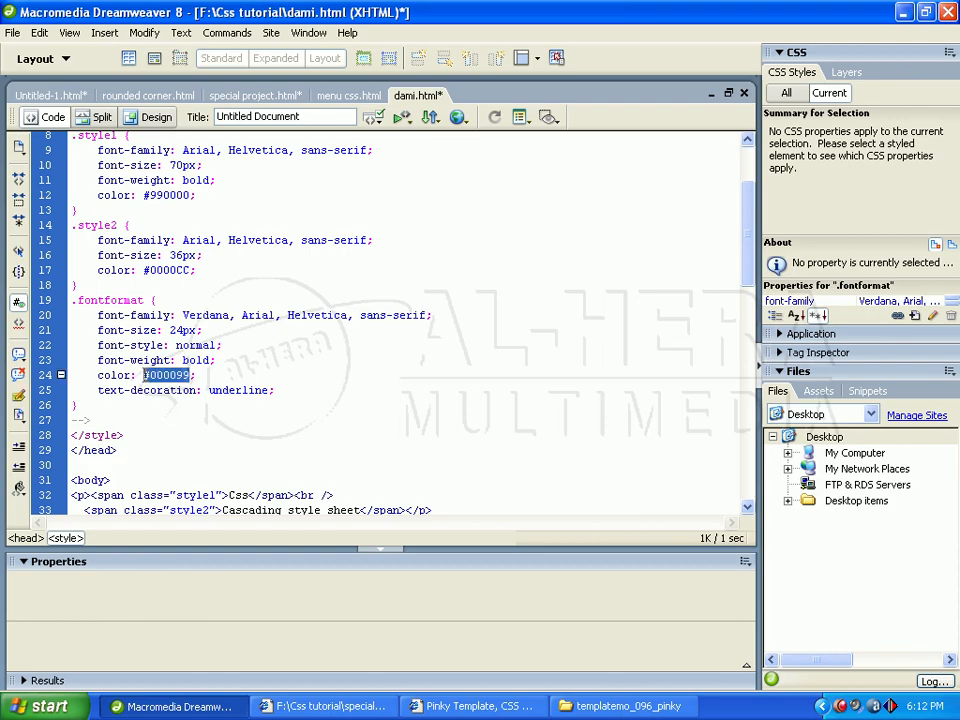
pyautogui.write('#FF0000')
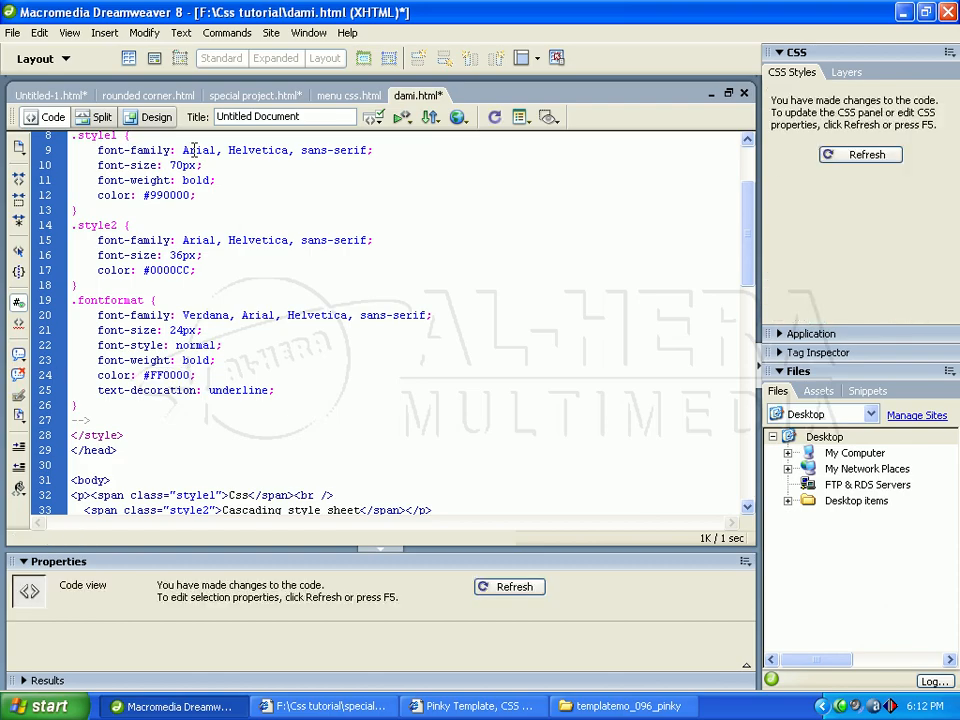
pyautogui.click(142, 114)
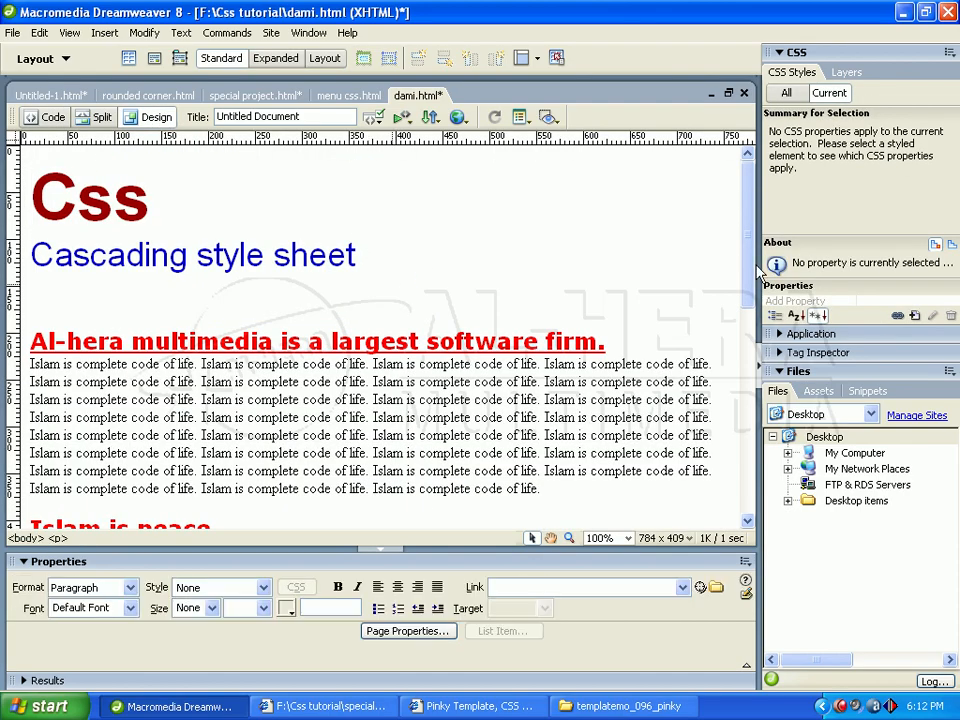
# - Review the fontformat rule's type settings in its rule definition from the first heading, and close the definition
pyautogui.moveTo(747, 244)
pyautogui.mouseDown()
pyautogui.moveTo(749, 406)
pyautogui.moveTo(750, 244)
pyautogui.moveTo(750, 255)
pyautogui.mouseUp()
pyautogui.click(497, 317)
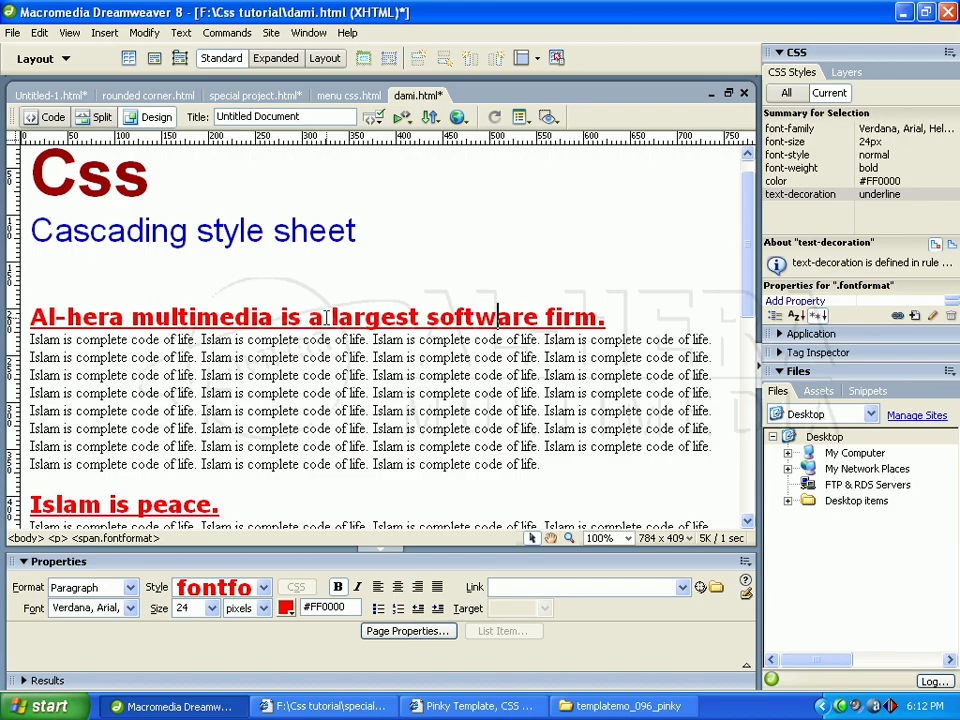
pyautogui.doubleClick(878, 181)
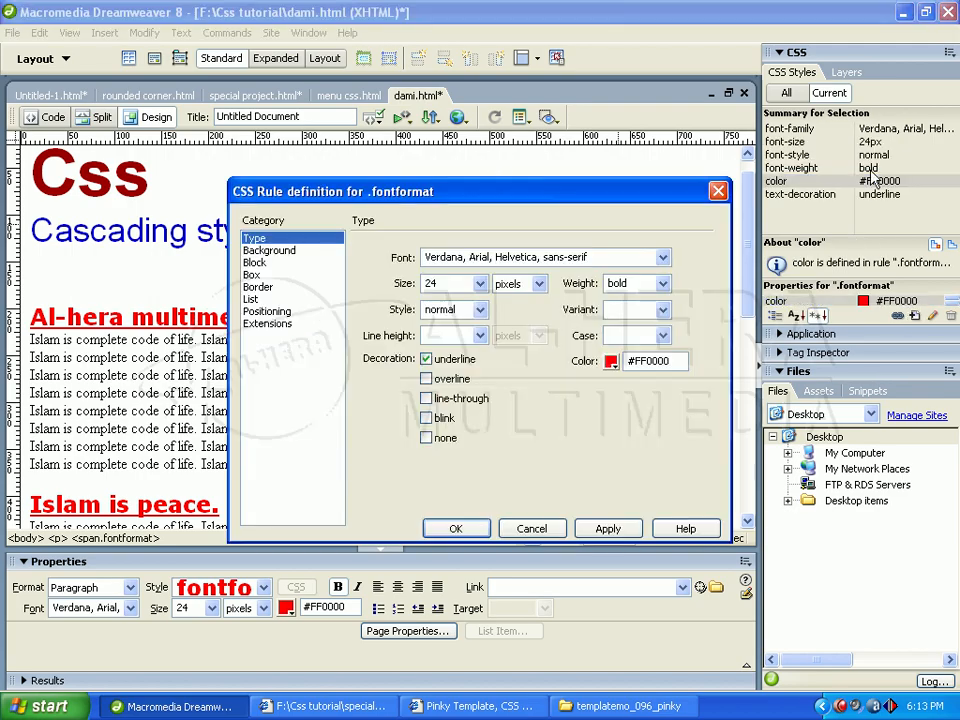
pyautogui.moveTo(415, 197); pyautogui.dragTo(378, 154)
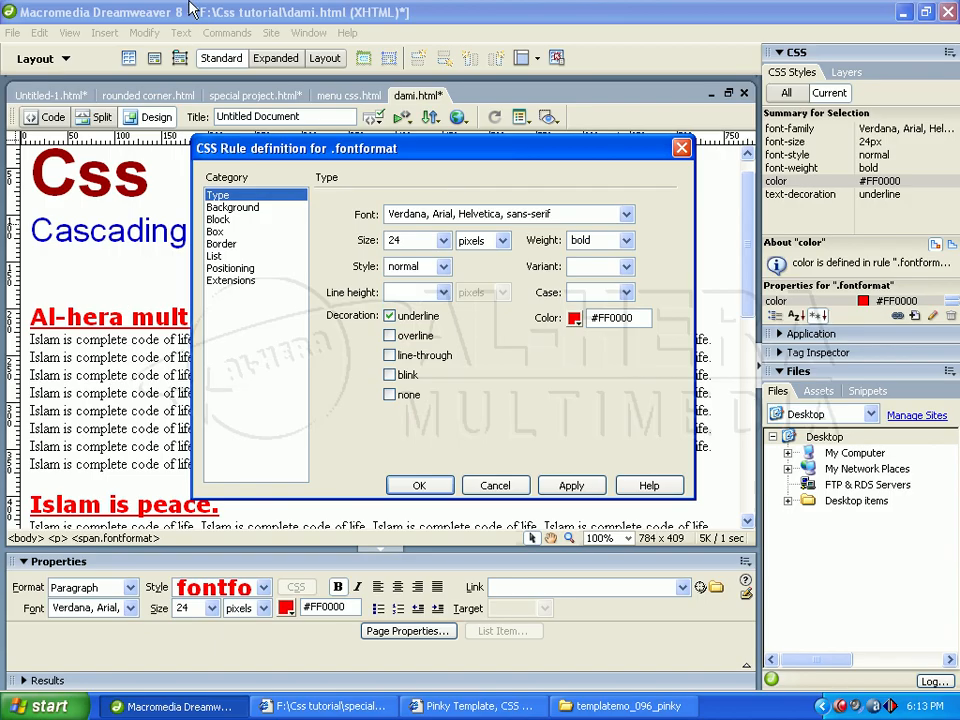
pyautogui.click(419, 485)
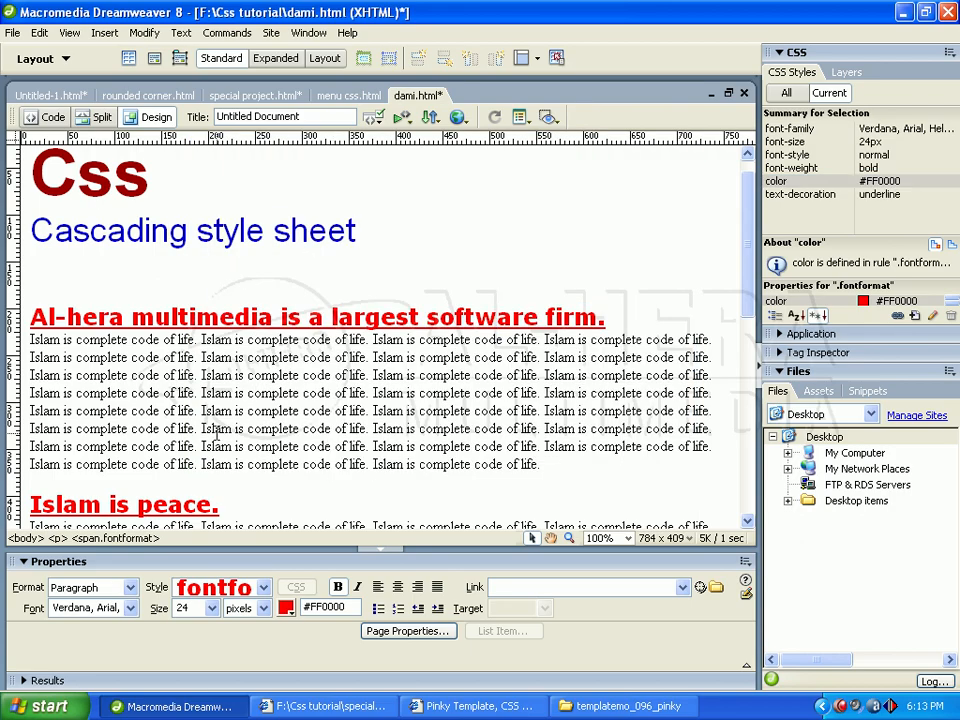
# - Split the body paragraph under the first heading into two after the first sentence of its fifth line
pyautogui.click(211, 392)
pyautogui.click(155, 316)
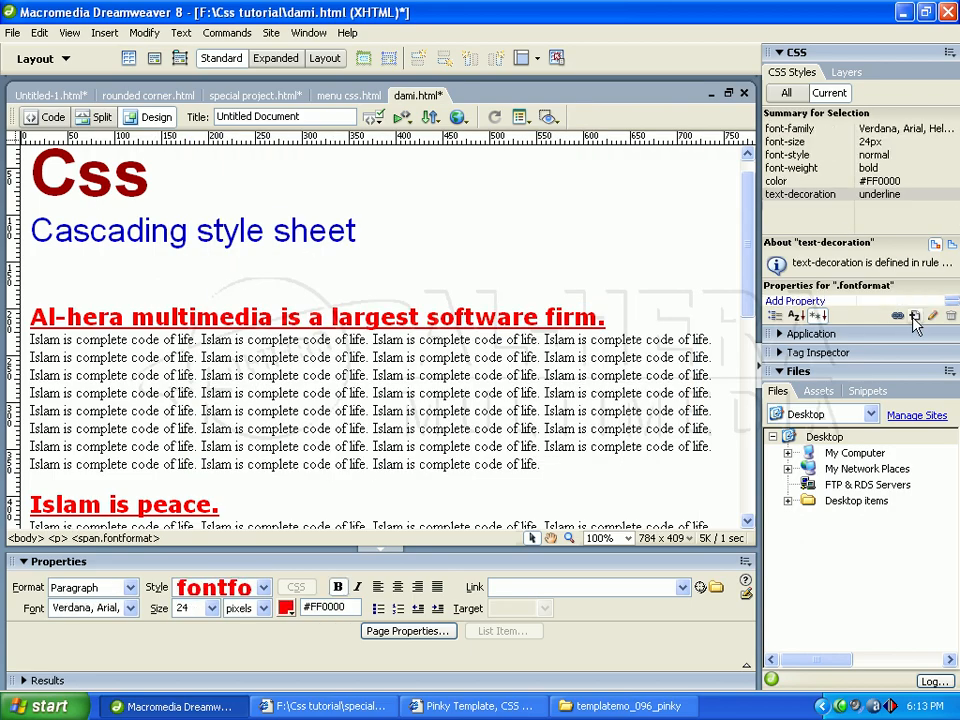
pyautogui.click(254, 378)
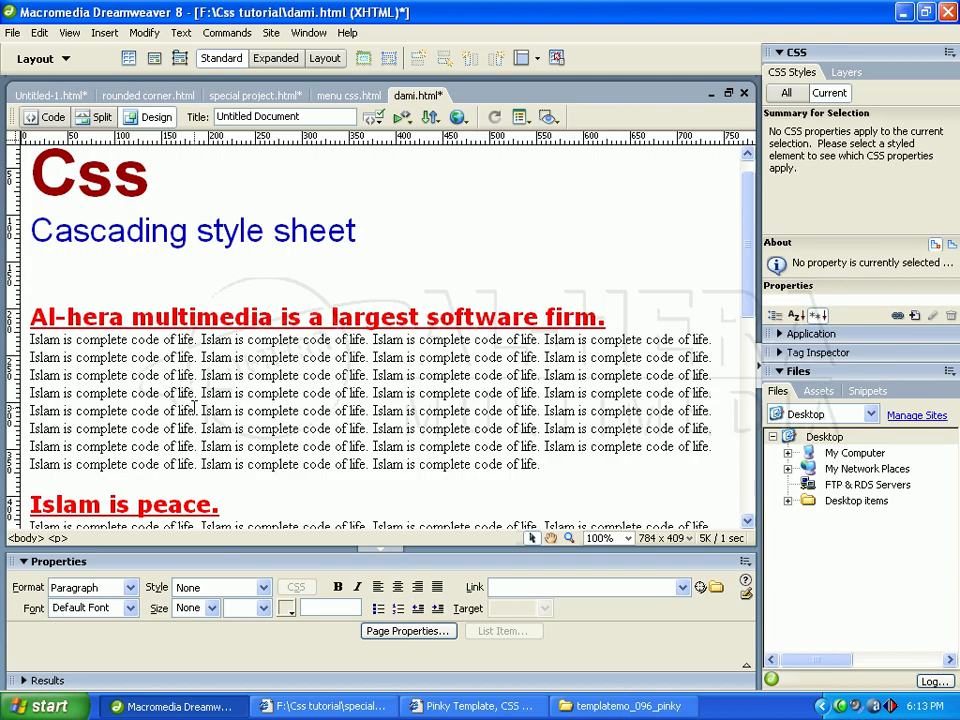
pyautogui.press('Return')
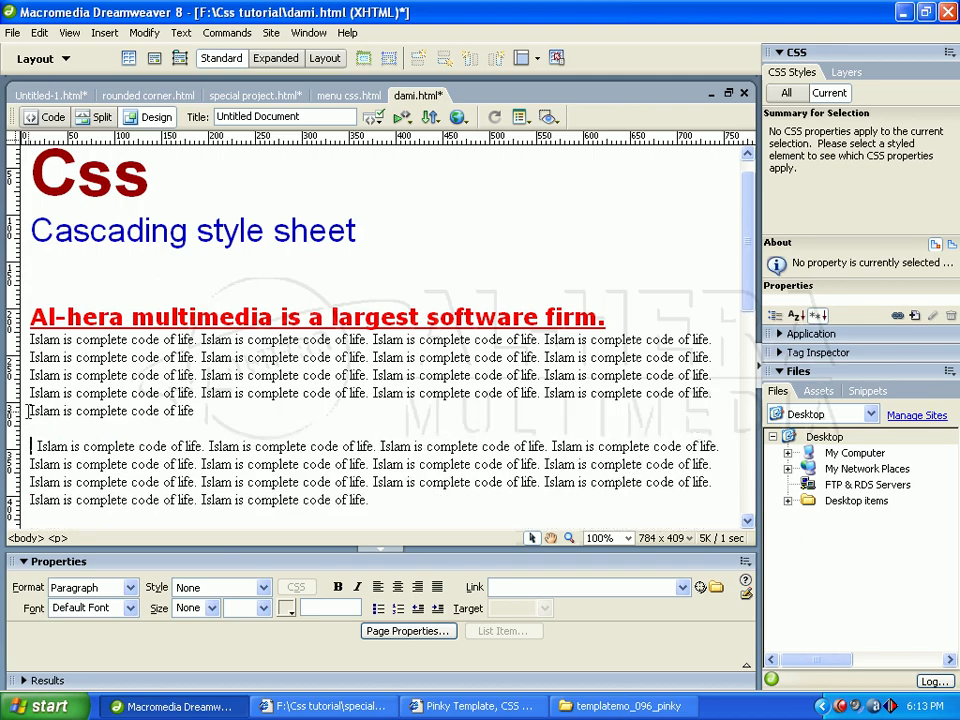
# - Format the separated last line under the first heading in Arial, Helvetica, sans-serif at 36 pixels with color #006633
pyautogui.moveTo(30, 411); pyautogui.dragTo(210, 418)
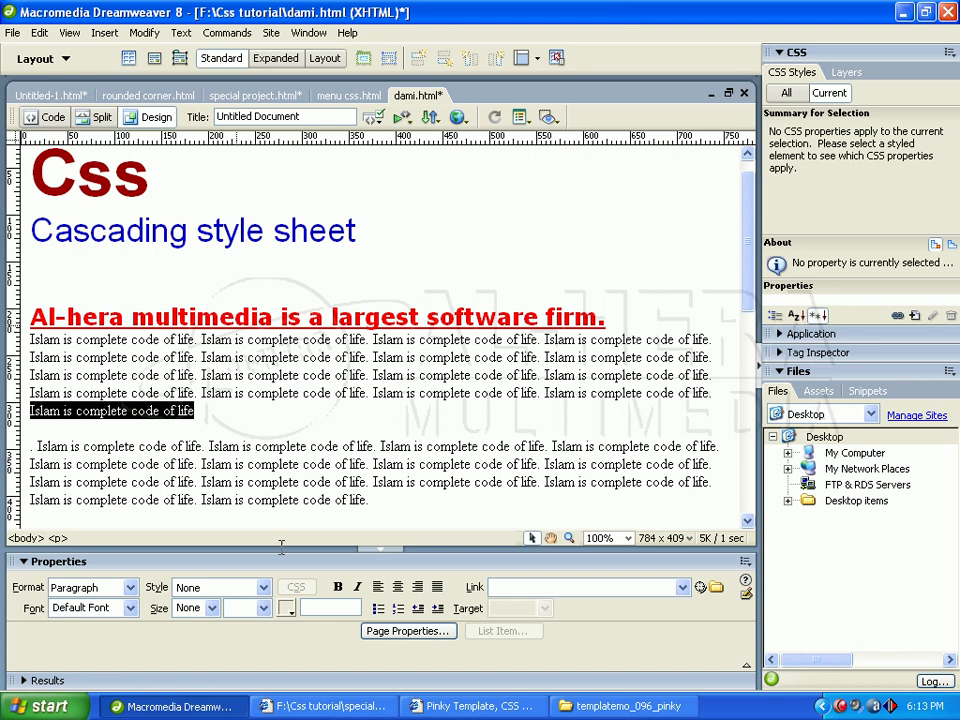
pyautogui.click(128, 609)
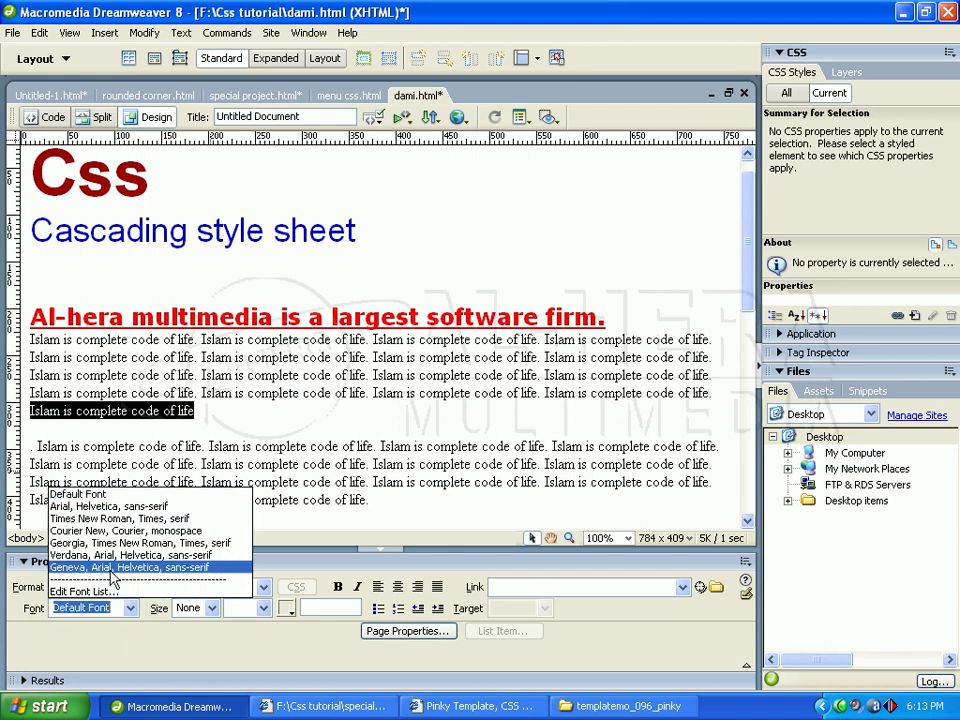
pyautogui.click(93, 507)
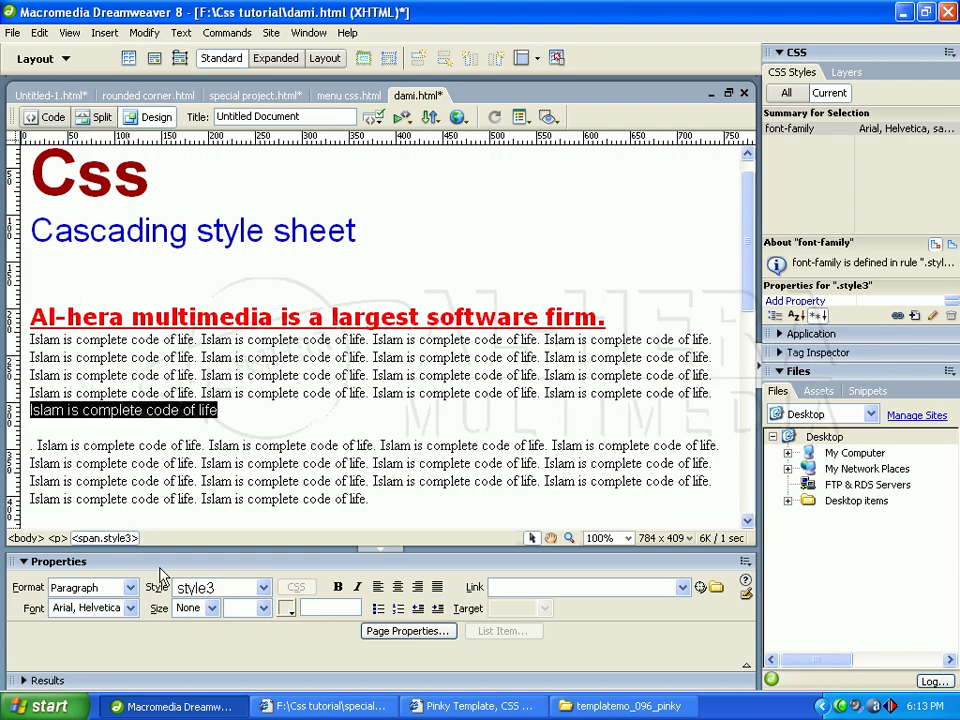
pyautogui.click(212, 609)
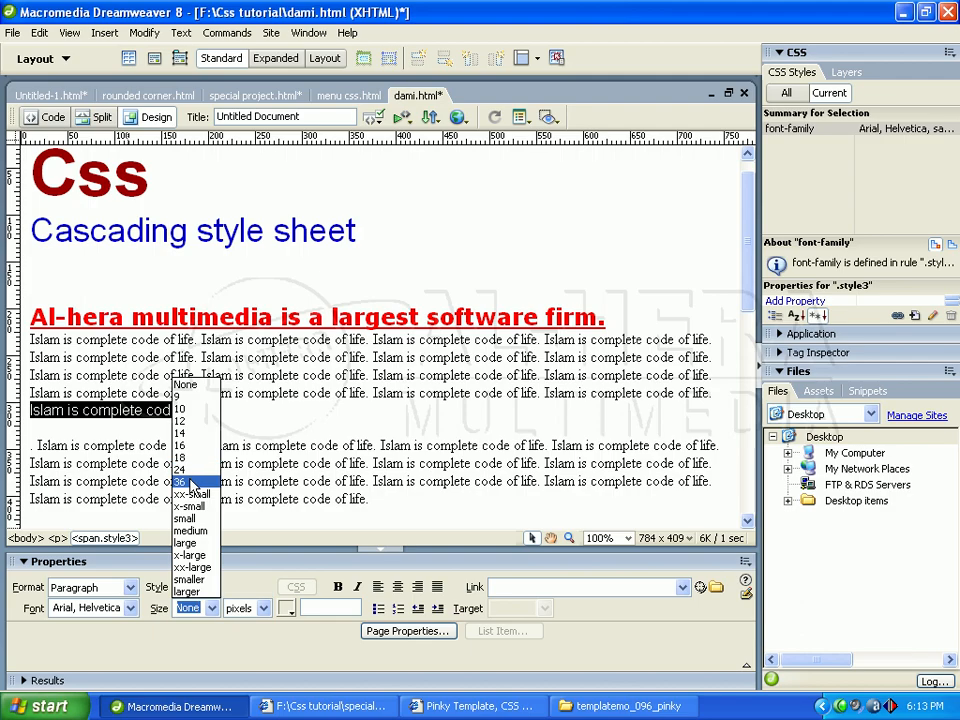
pyautogui.click(185, 482)
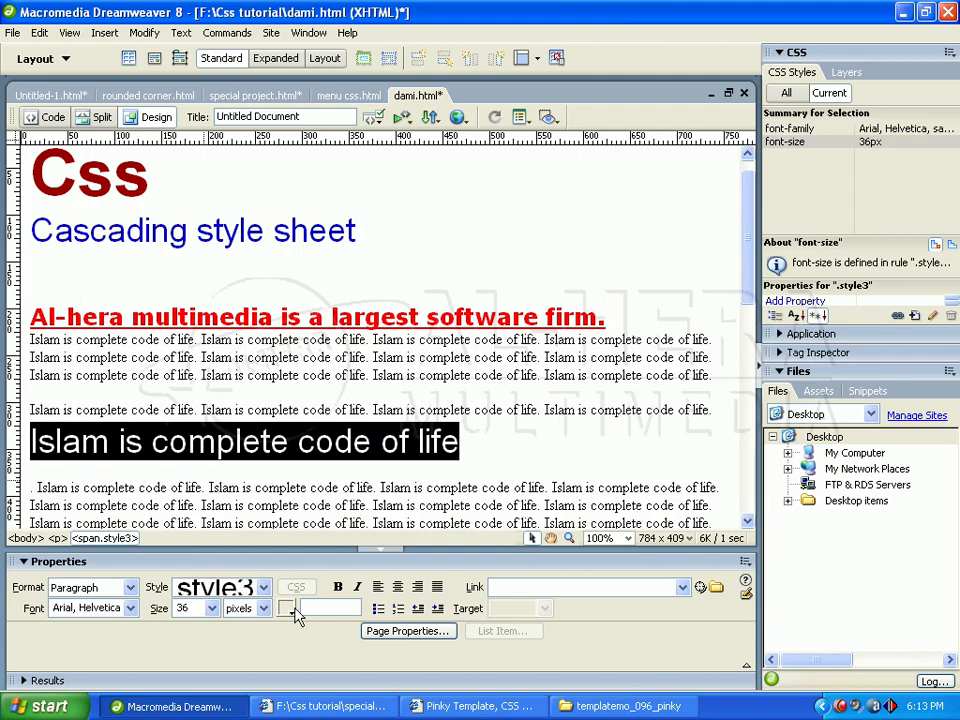
pyautogui.click(289, 609)
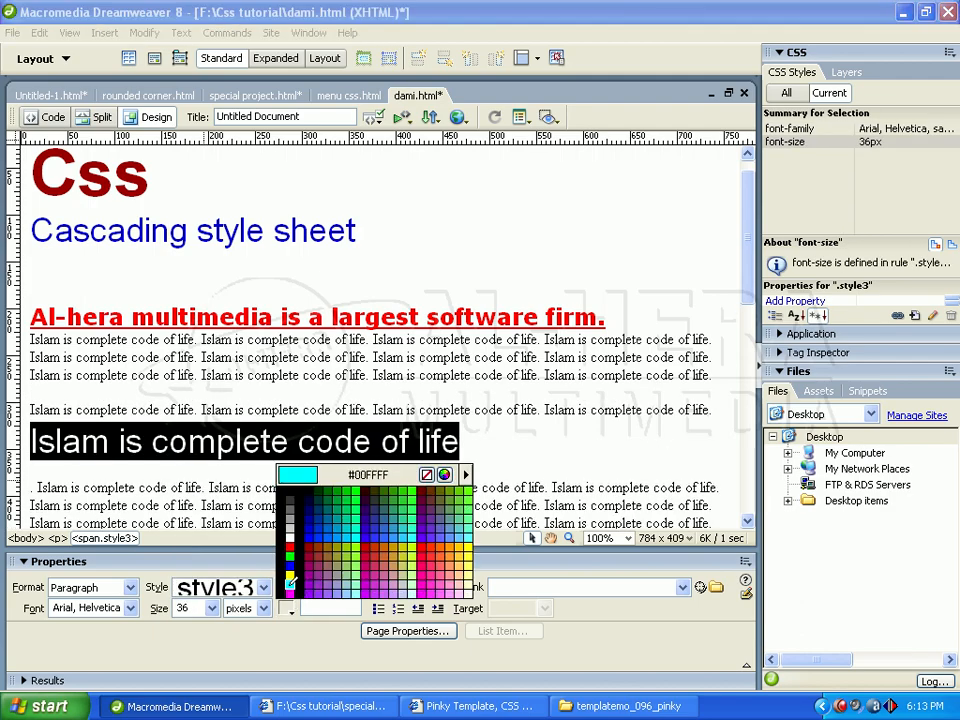
pyautogui.click(328, 497)
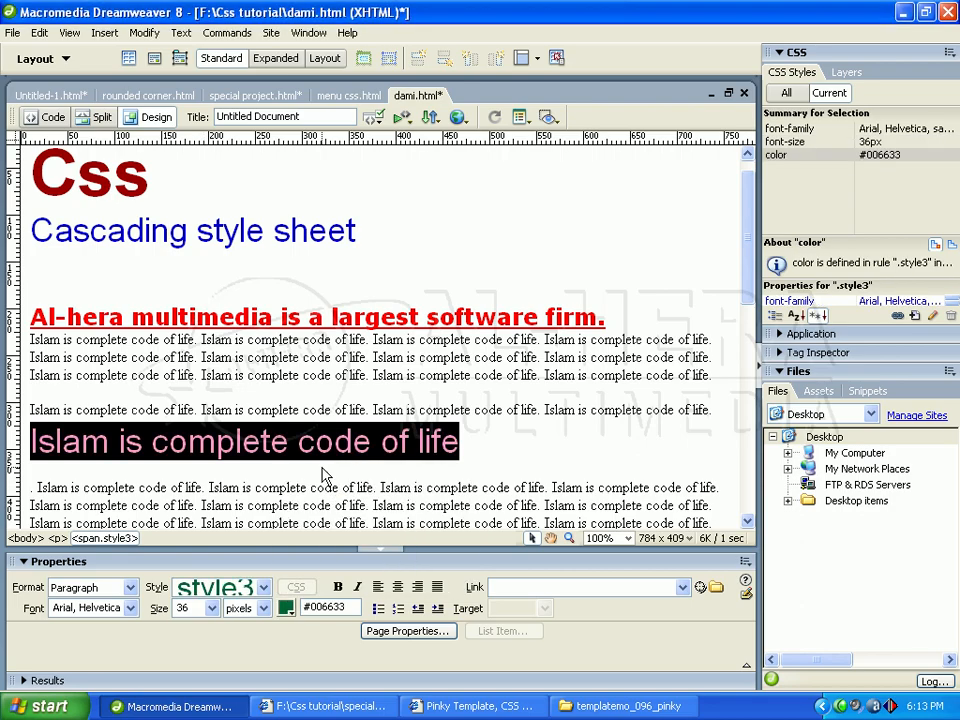
pyautogui.click(316, 468)
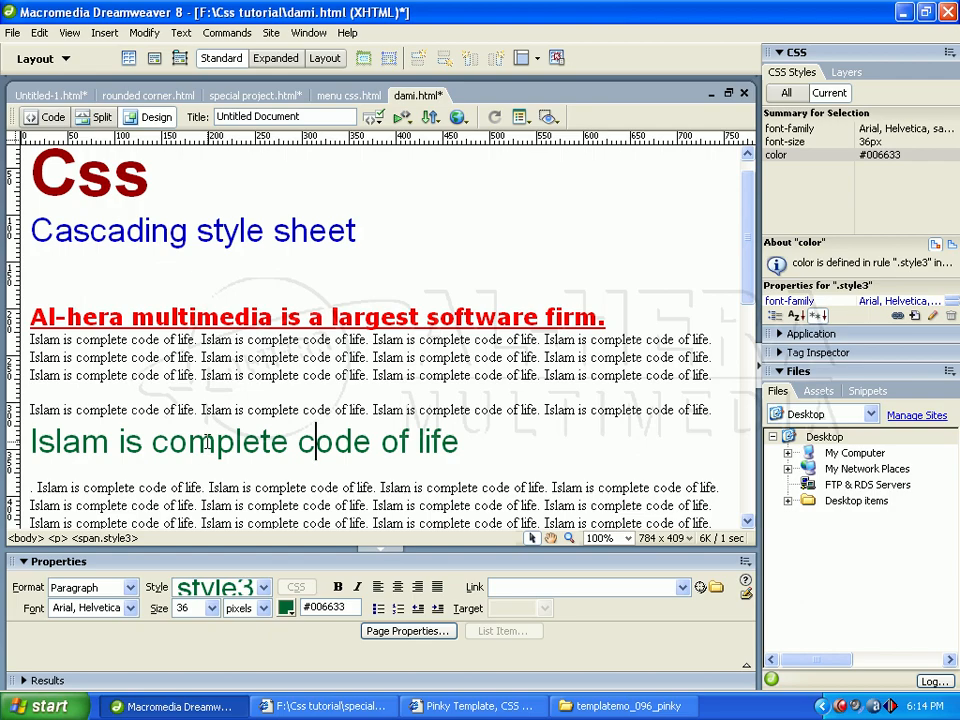
# - Review style3 in the list of available styles and its rule definition in the source code, and return to the page design
pyautogui.click(265, 590)
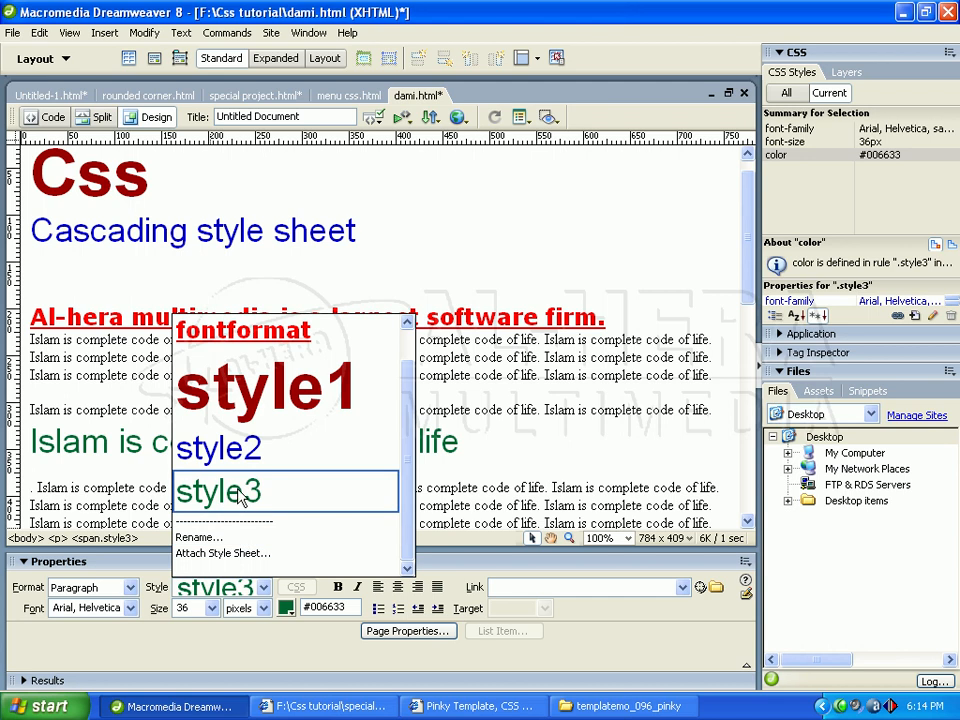
pyautogui.click(147, 455)
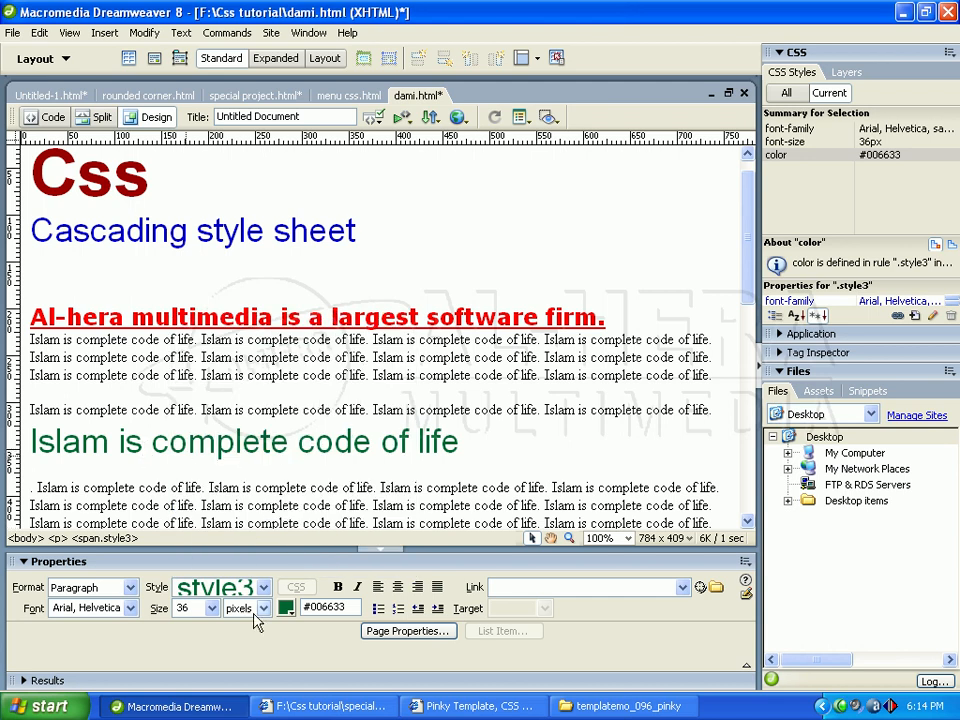
pyautogui.moveTo(154, 450); pyautogui.dragTo(126, 446)
pyautogui.click(408, 447)
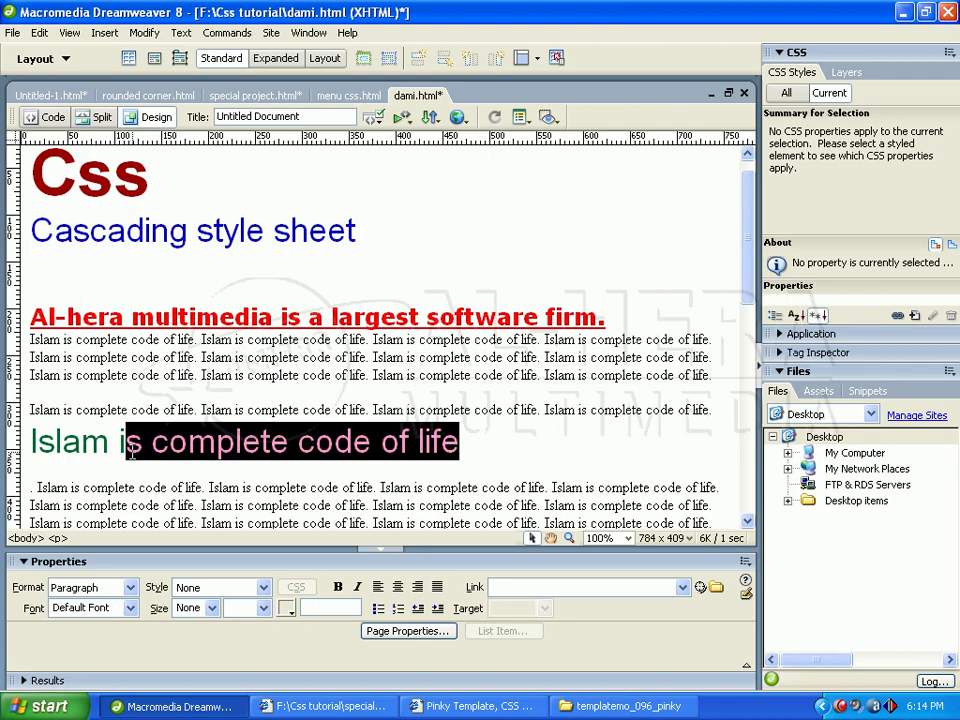
pyautogui.click(54, 121)
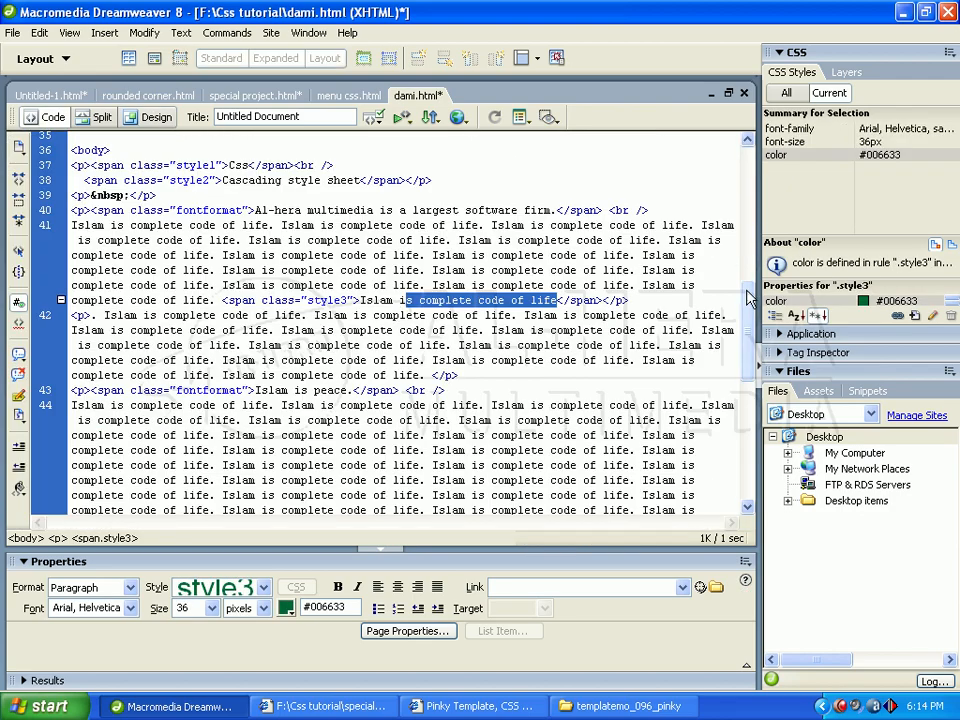
pyautogui.moveTo(749, 295); pyautogui.dragTo(751, 124)
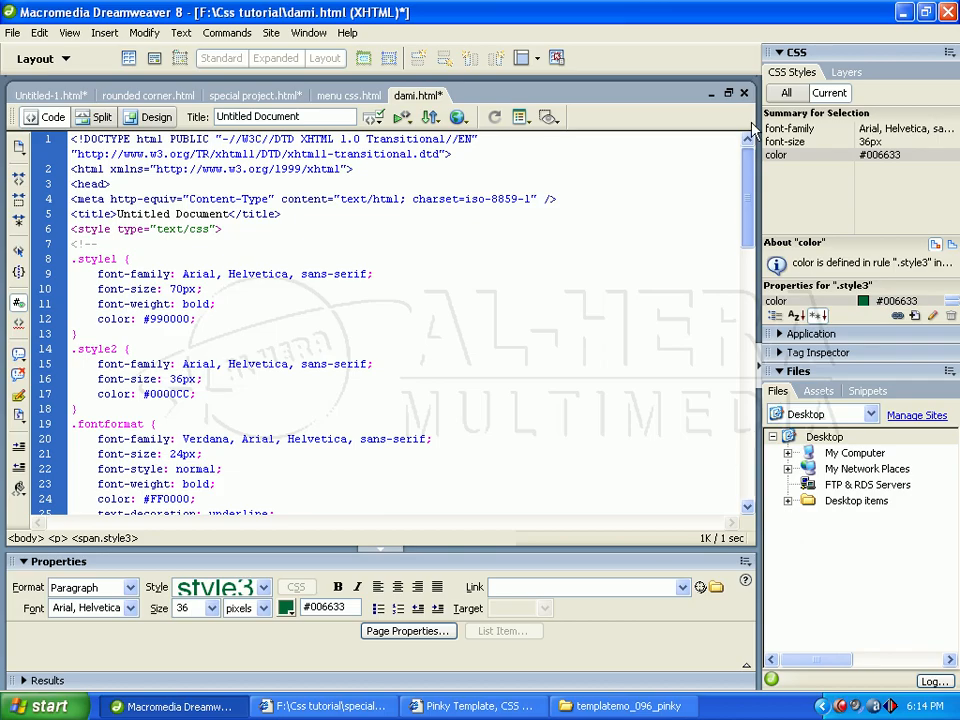
pyautogui.click(99, 465)
pyautogui.scroll(-3, 560, 158)
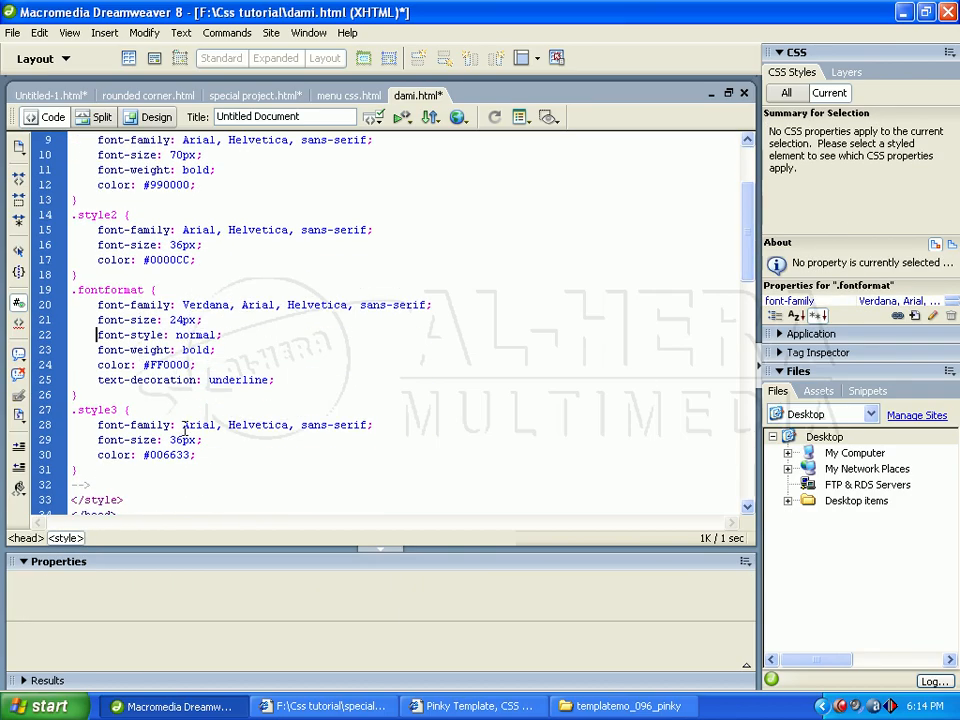
pyautogui.moveTo(170, 440)
pyautogui.mouseDown()
pyautogui.moveTo(196, 441)
pyautogui.moveTo(169, 453)
pyautogui.mouseUp()
pyautogui.click(172, 465)
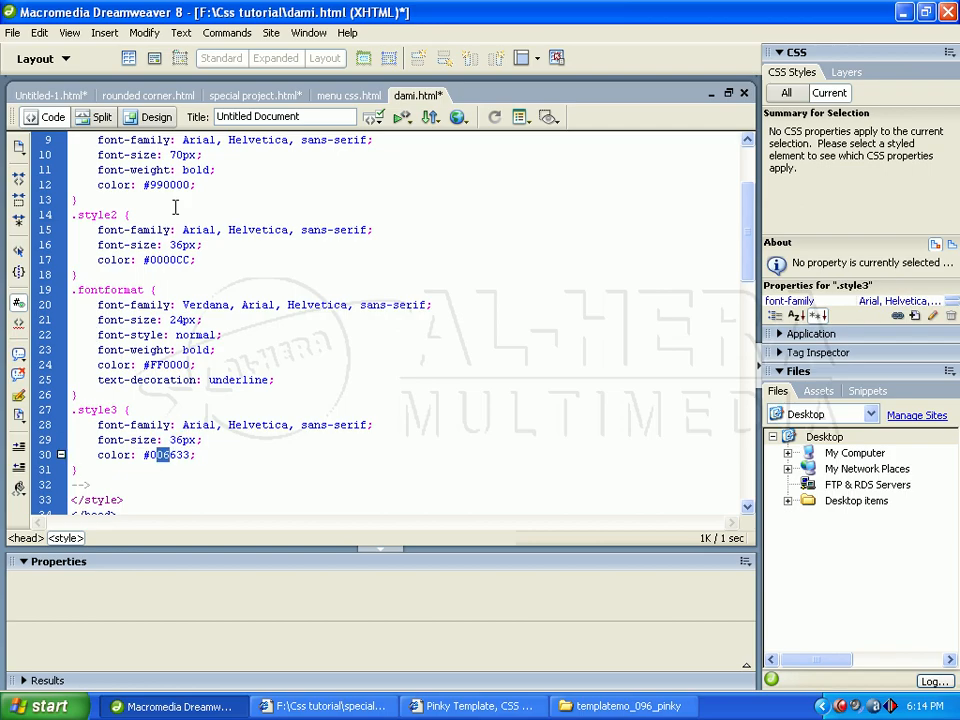
pyautogui.click(150, 117)
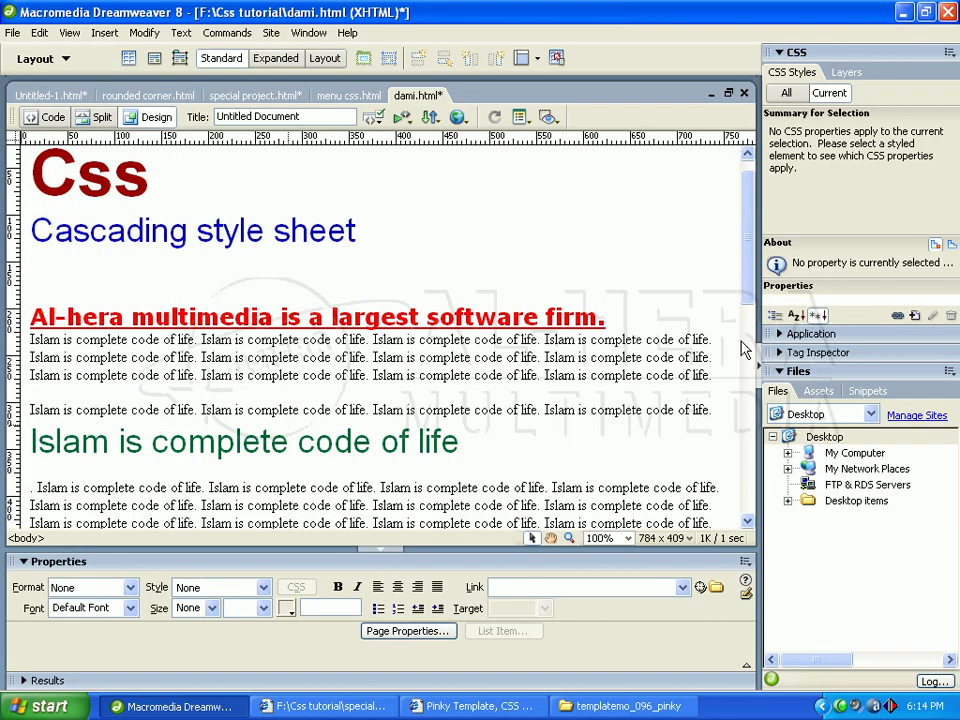
# - Split the paragraph under "Islam is peace." after the first sentence of its last line, and apply style3 to that sentence
pyautogui.moveTo(748, 257); pyautogui.dragTo(750, 350)
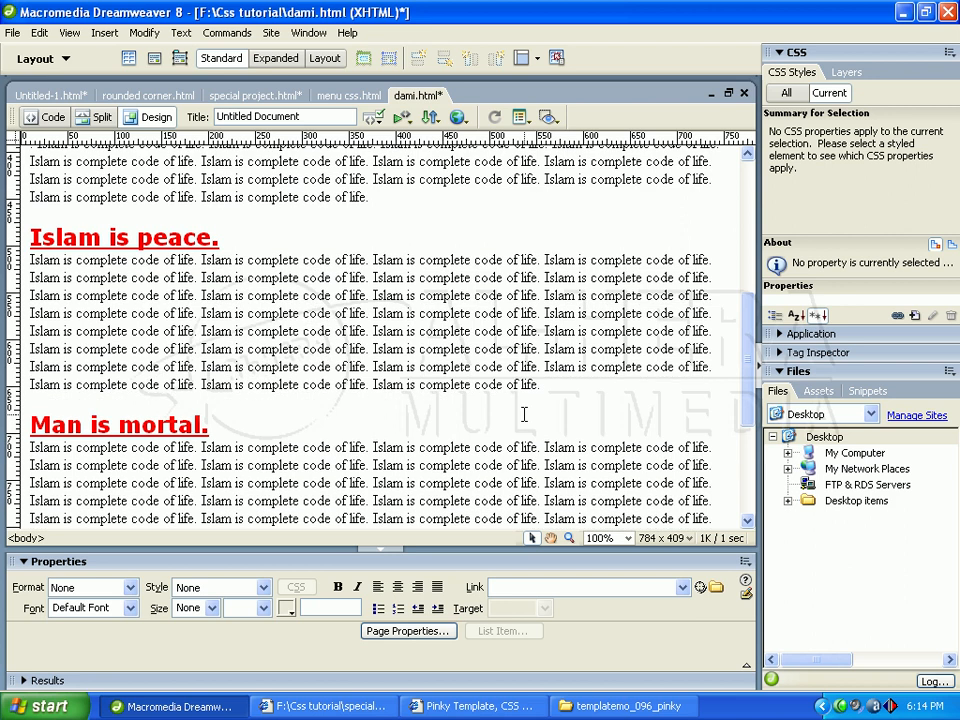
pyautogui.click(199, 386)
pyautogui.press('Return')
pyautogui.moveTo(208, 389); pyautogui.dragTo(22, 388)
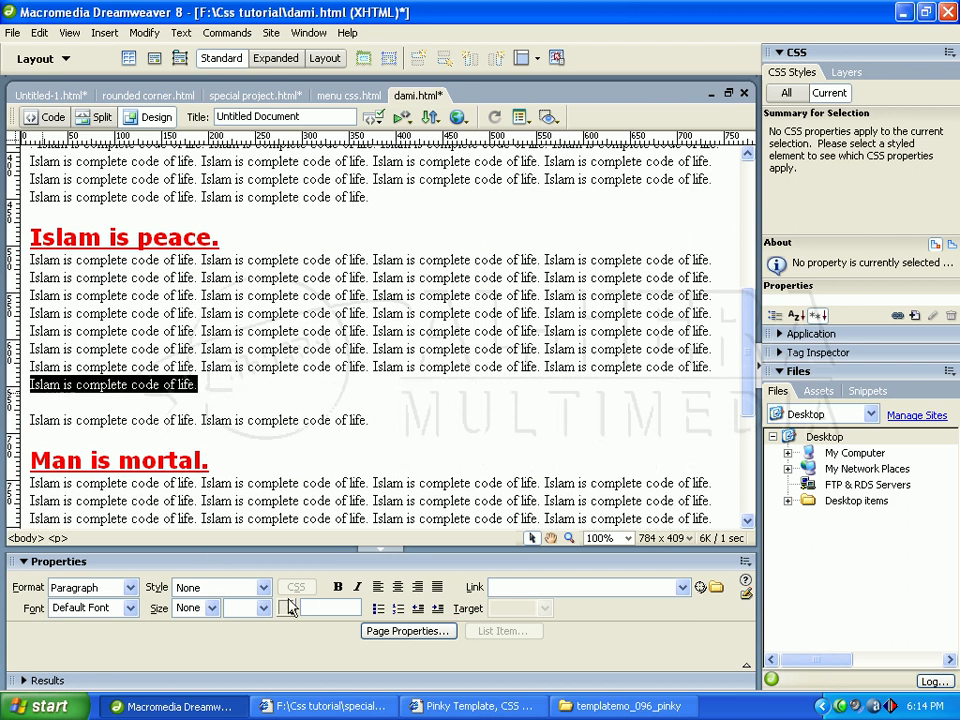
pyautogui.click(264, 588)
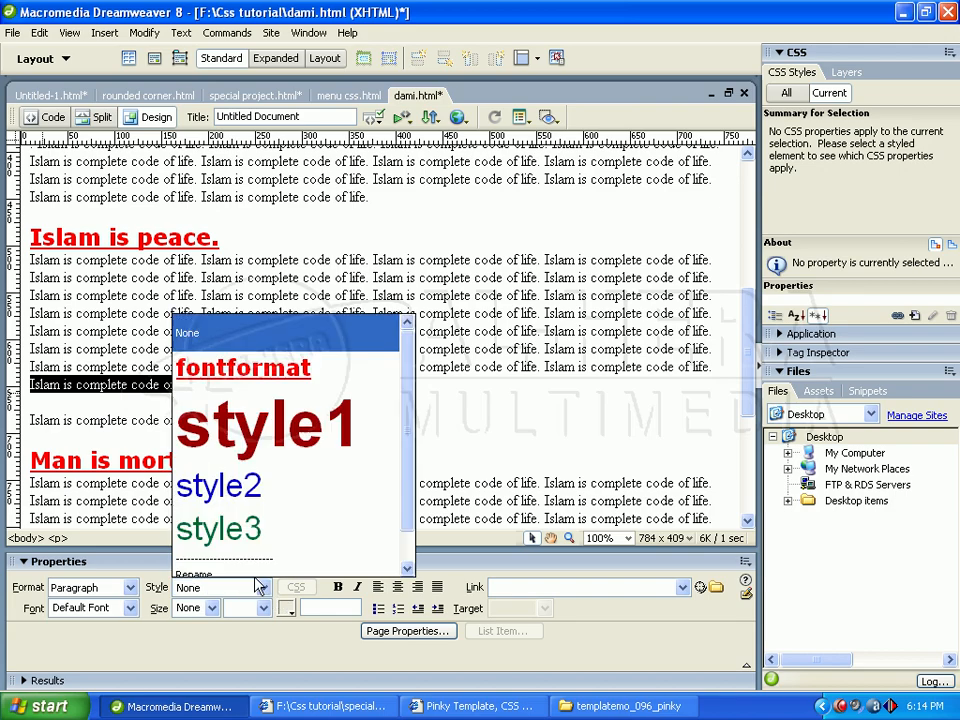
pyautogui.click(250, 532)
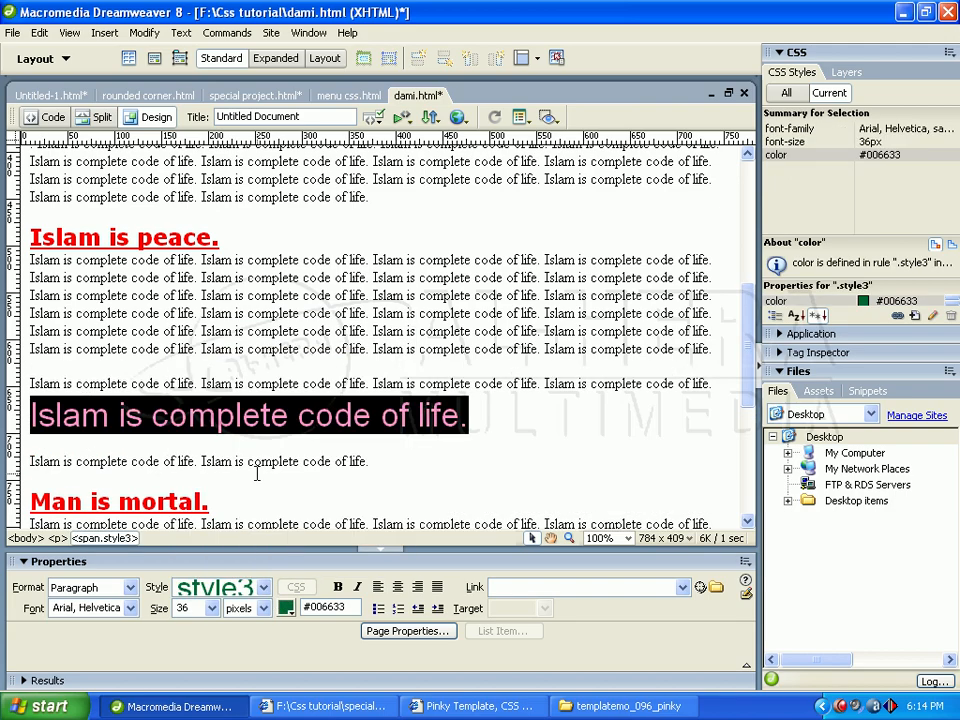
pyautogui.click(251, 461)
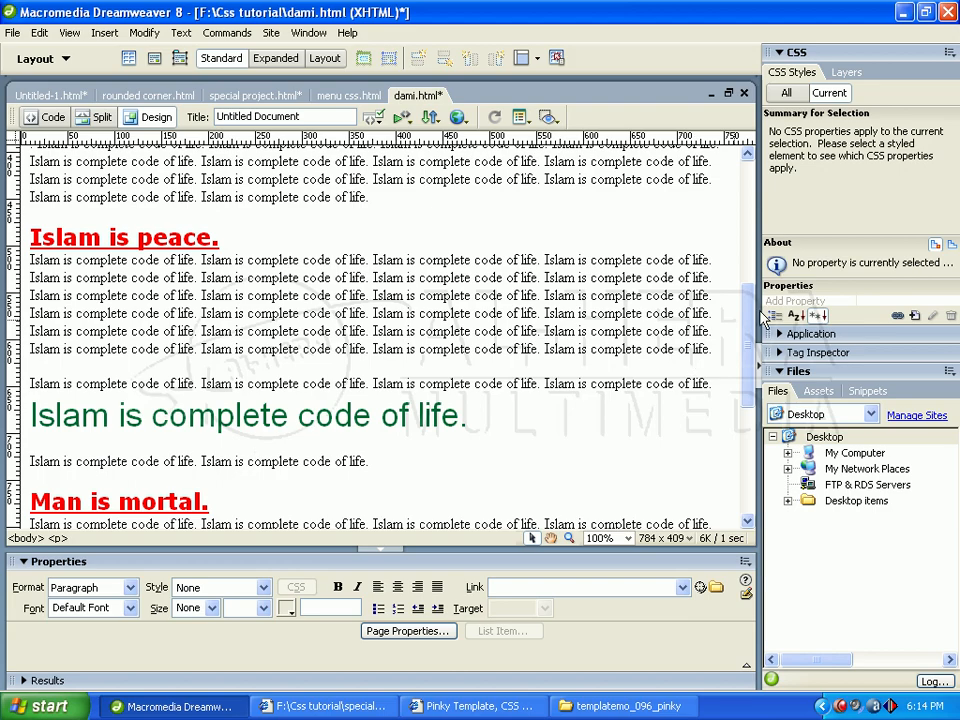
# - Create a class CSS rule named border, defined in this document only, from the paragraph under the first heading
pyautogui.scroll(10, 755, 320)
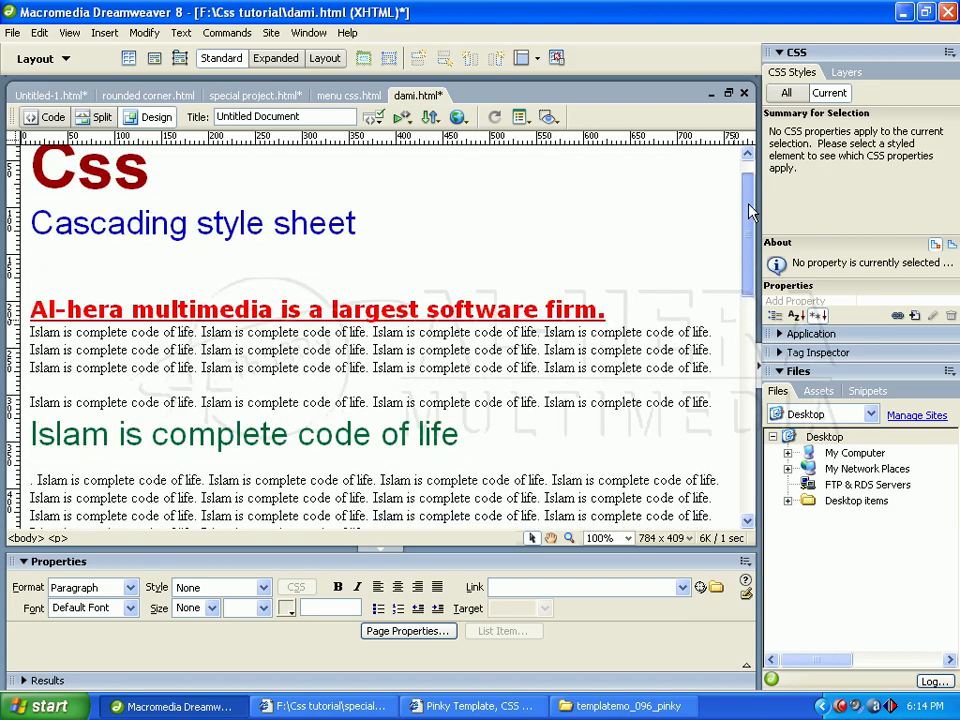
pyautogui.scroll(-4, 255, 265)
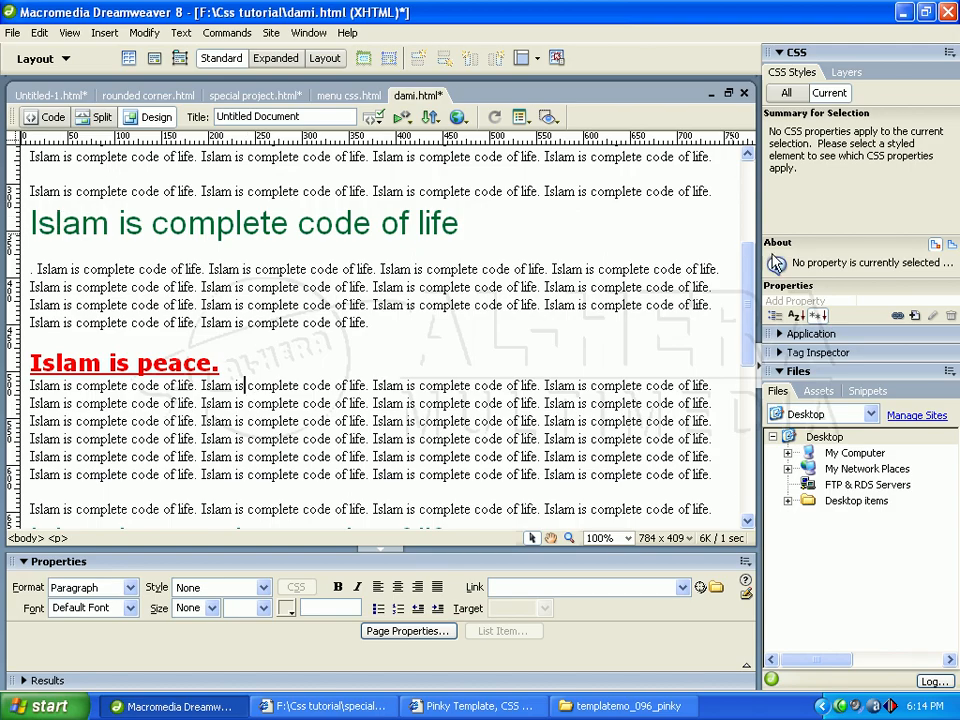
pyautogui.moveTo(752, 283); pyautogui.dragTo(752, 200)
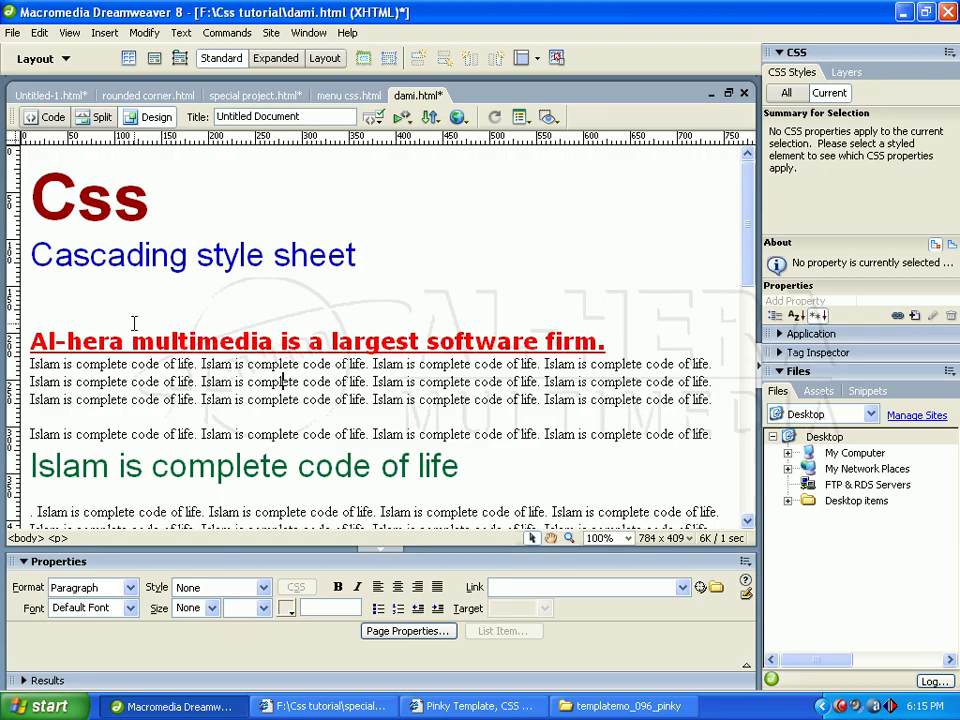
pyautogui.click(128, 398)
pyautogui.click(915, 316)
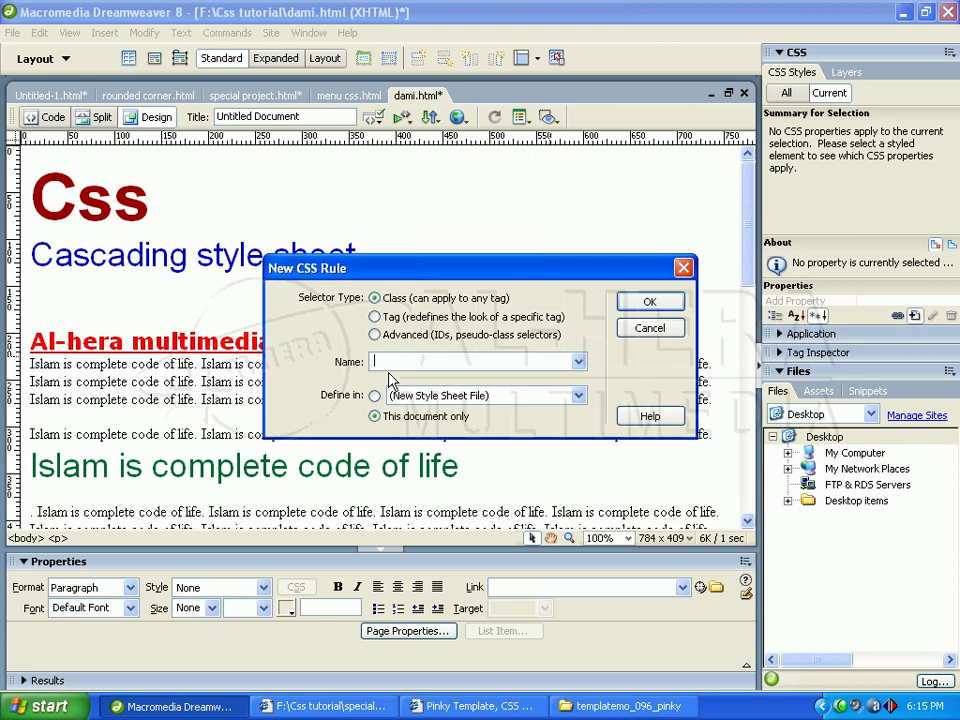
pyautogui.write('border')
pyautogui.press('Return')
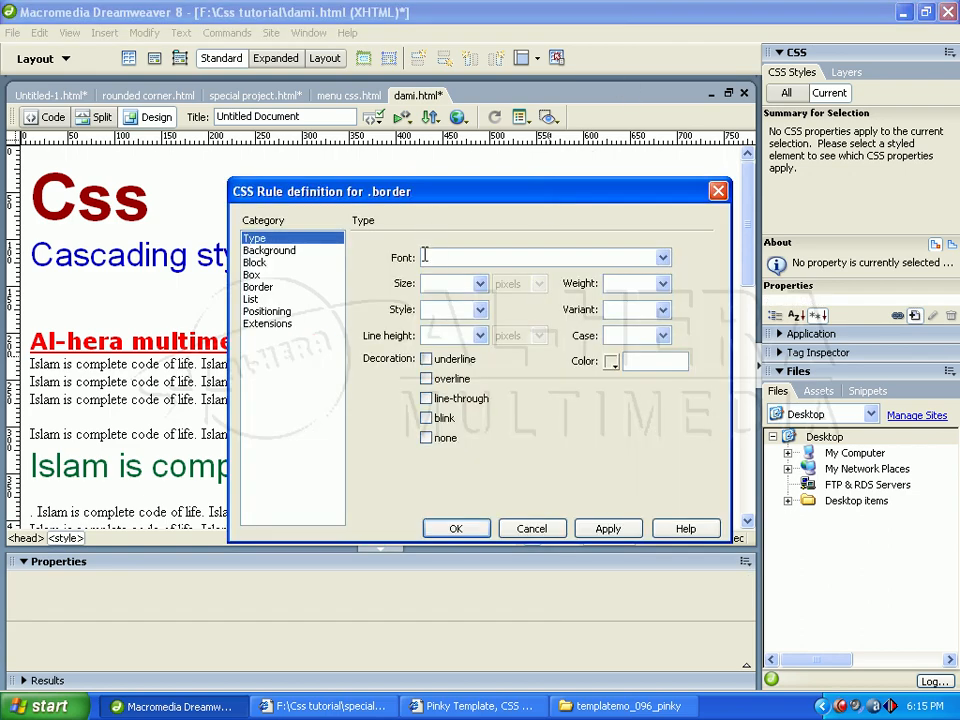
# - Set the border rule's border to dotted style, medium width and color #0033FF on all sides
pyautogui.click(255, 288)
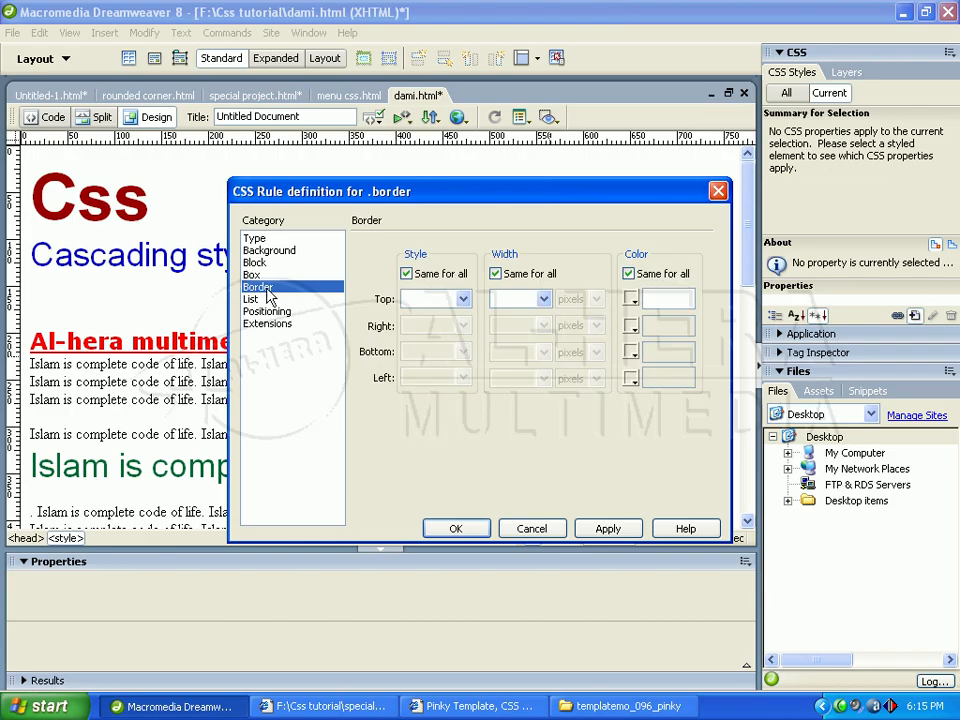
pyautogui.click(464, 300)
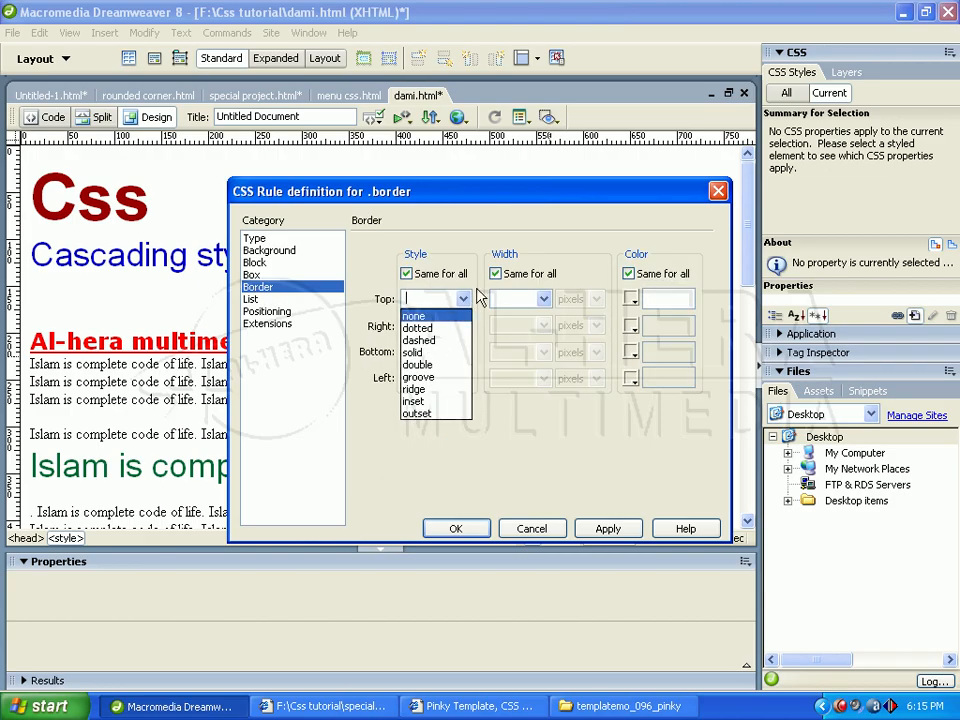
pyautogui.click(424, 333)
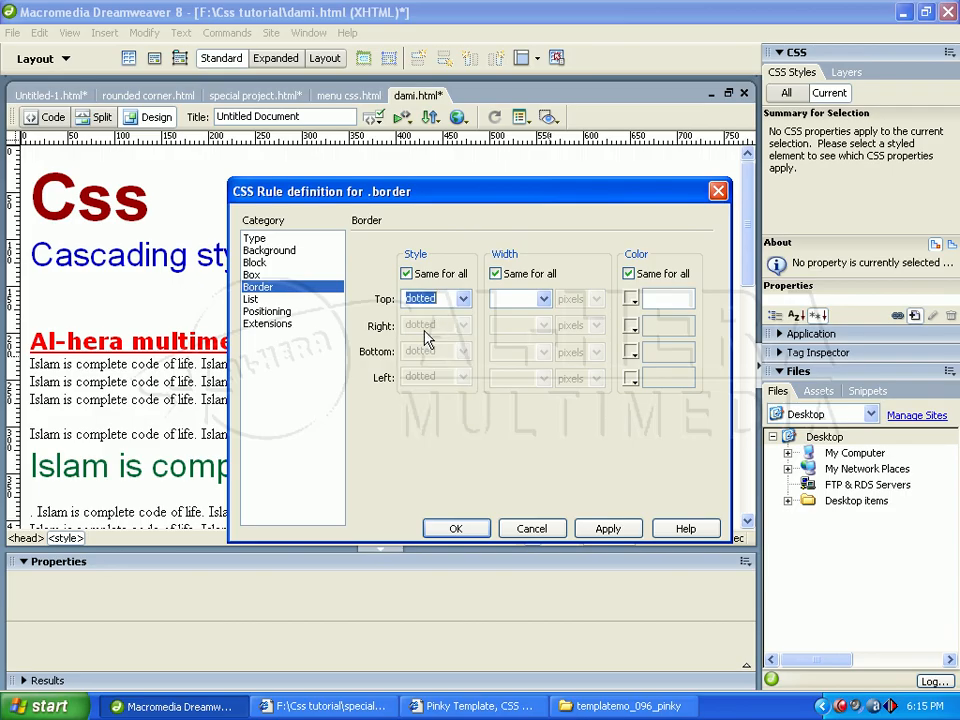
pyautogui.click(543, 300)
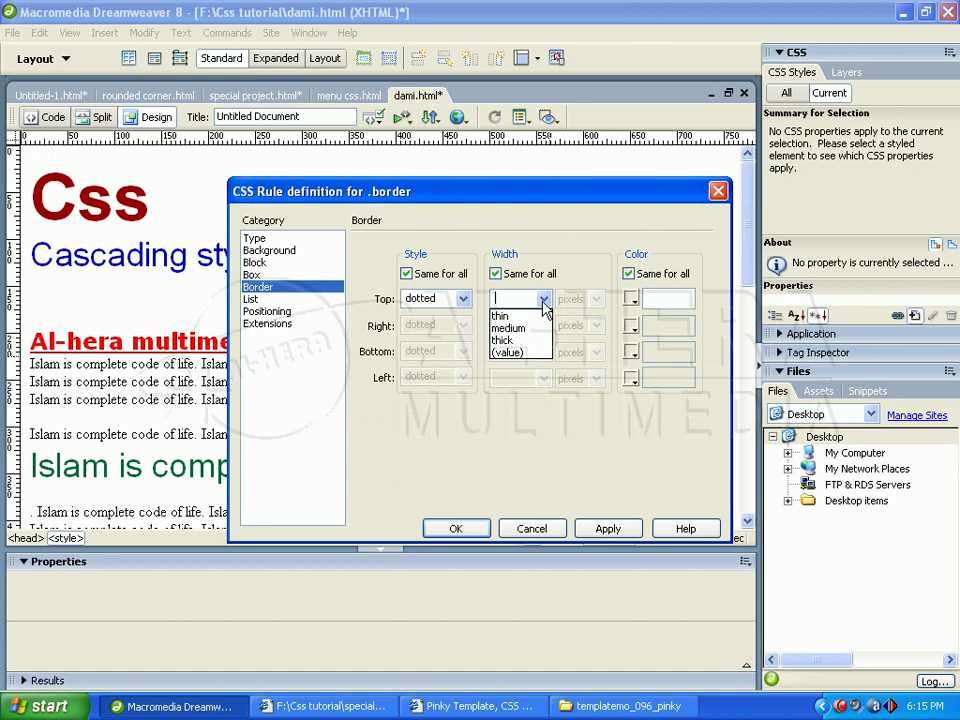
pyautogui.click(518, 354)
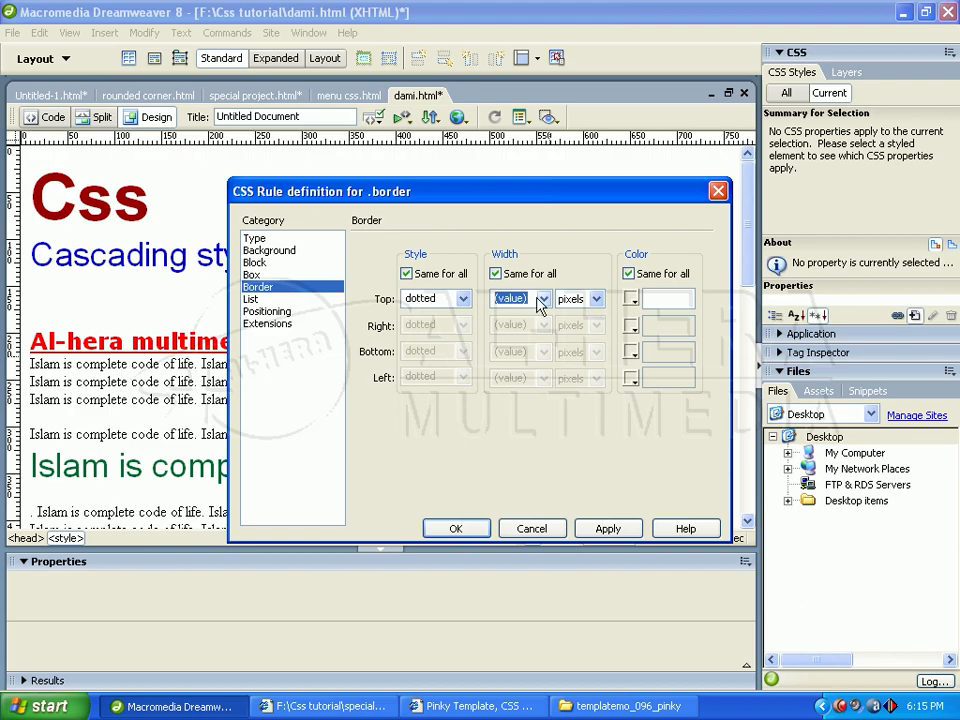
pyautogui.write('5')
pyautogui.click(542, 299)
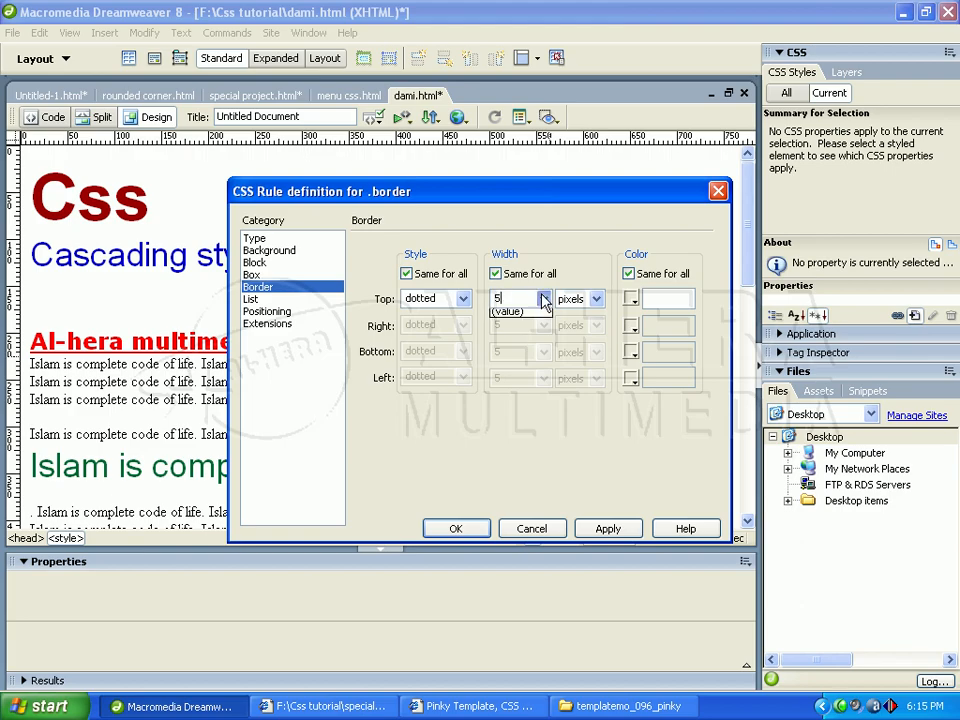
pyautogui.click(508, 328)
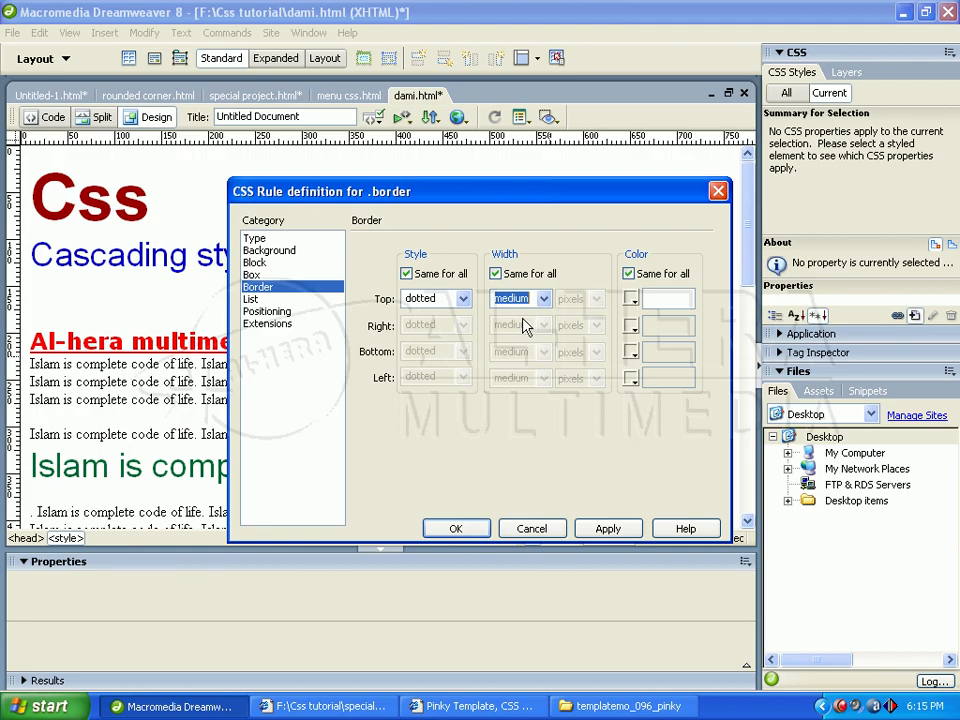
pyautogui.click(633, 301)
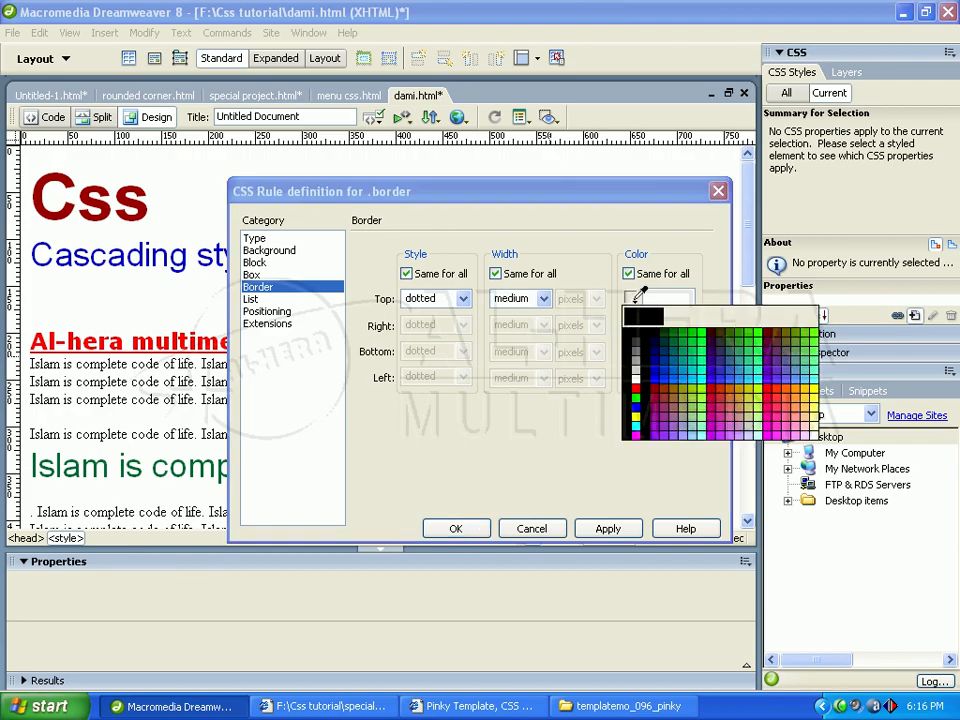
pyautogui.click(664, 377)
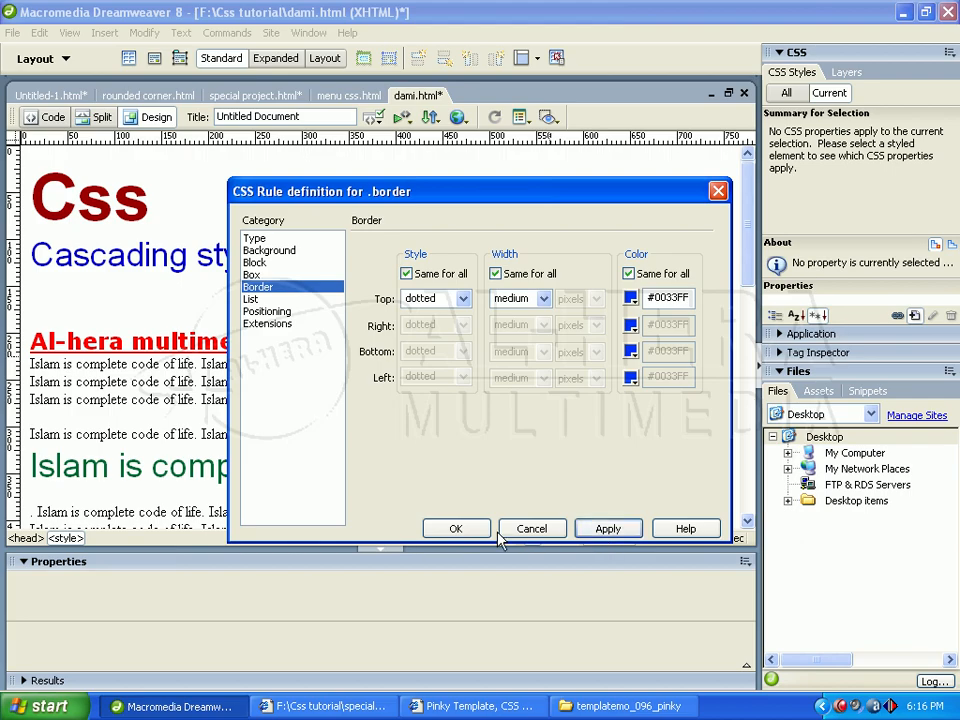
# - Save the definition of the border rule
pyautogui.click(467, 536)
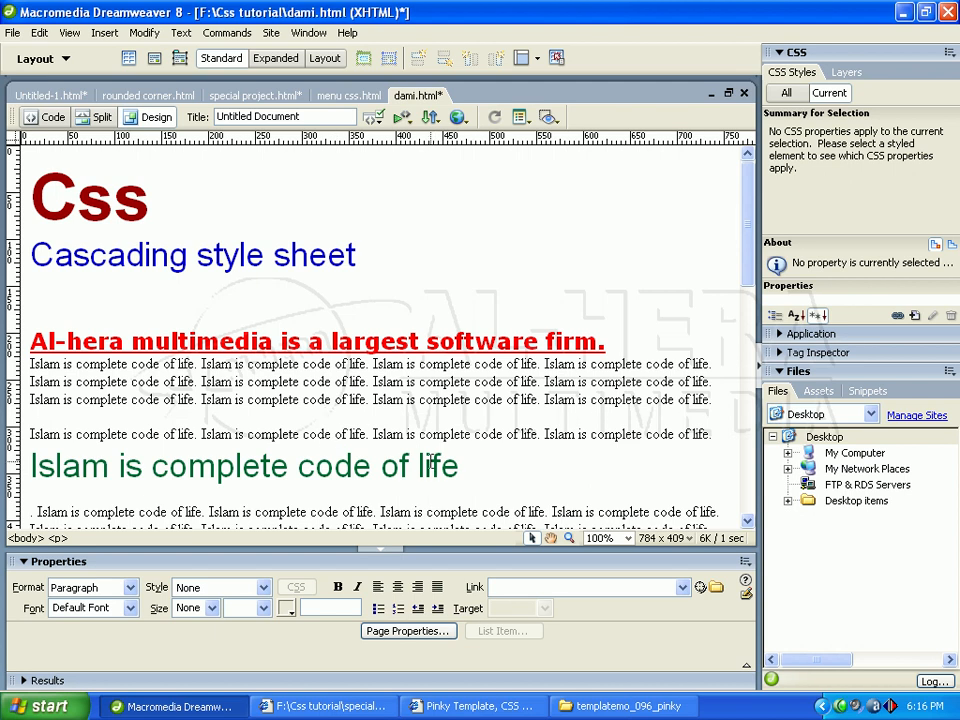
# - Try the border class in place of style3 on the green sentence below the first heading's paragraph, and undo it
pyautogui.moveTo(462, 468); pyautogui.dragTo(29, 468)
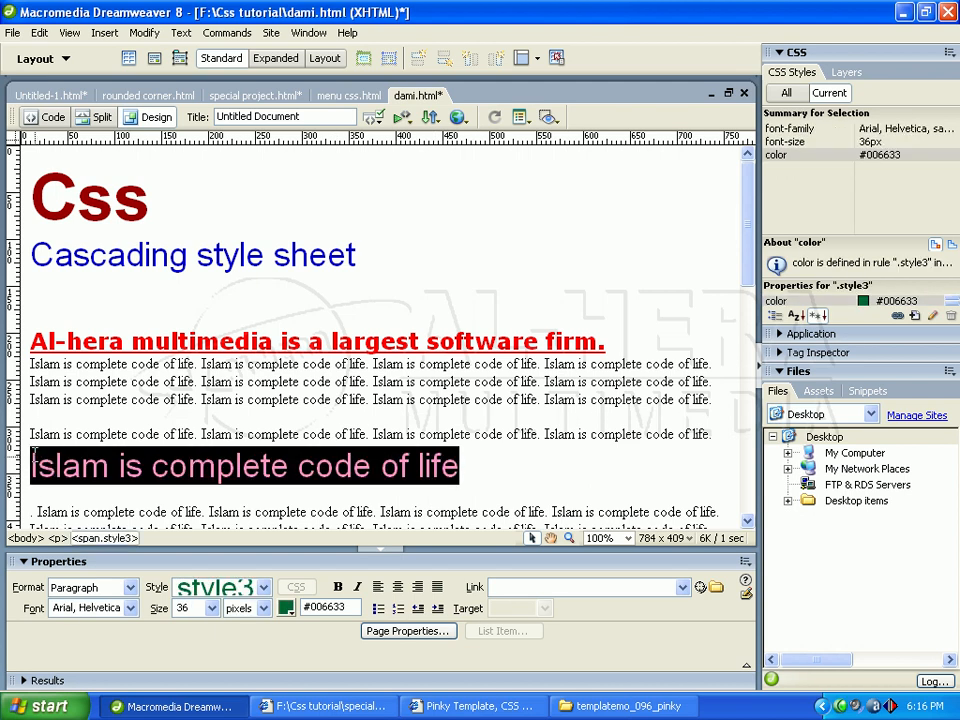
pyautogui.click(264, 589)
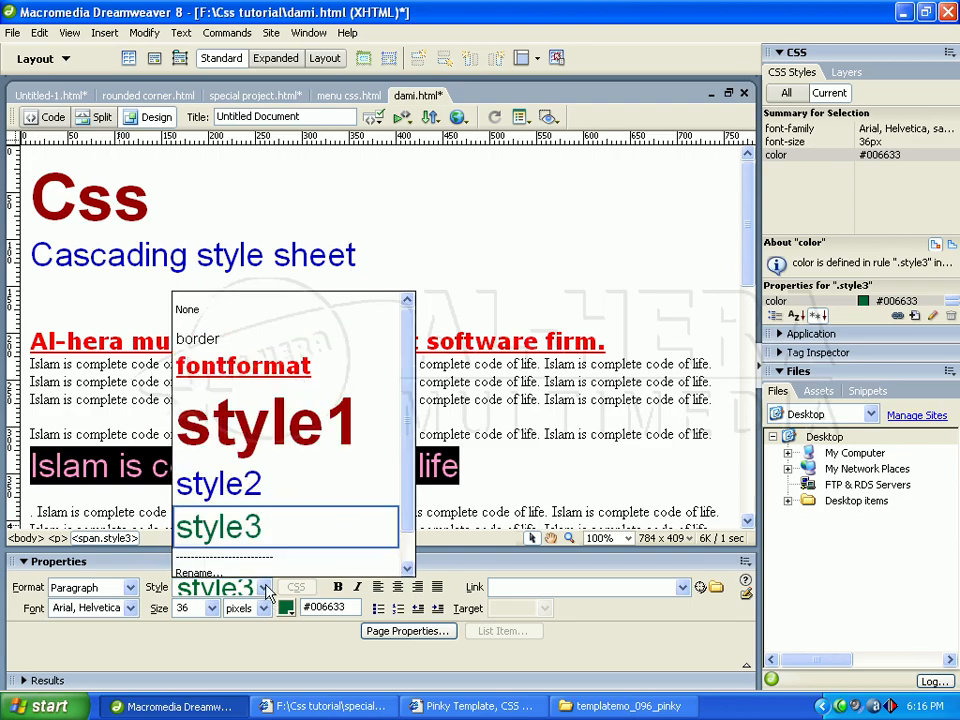
pyautogui.click(200, 336)
pyautogui.click(200, 436)
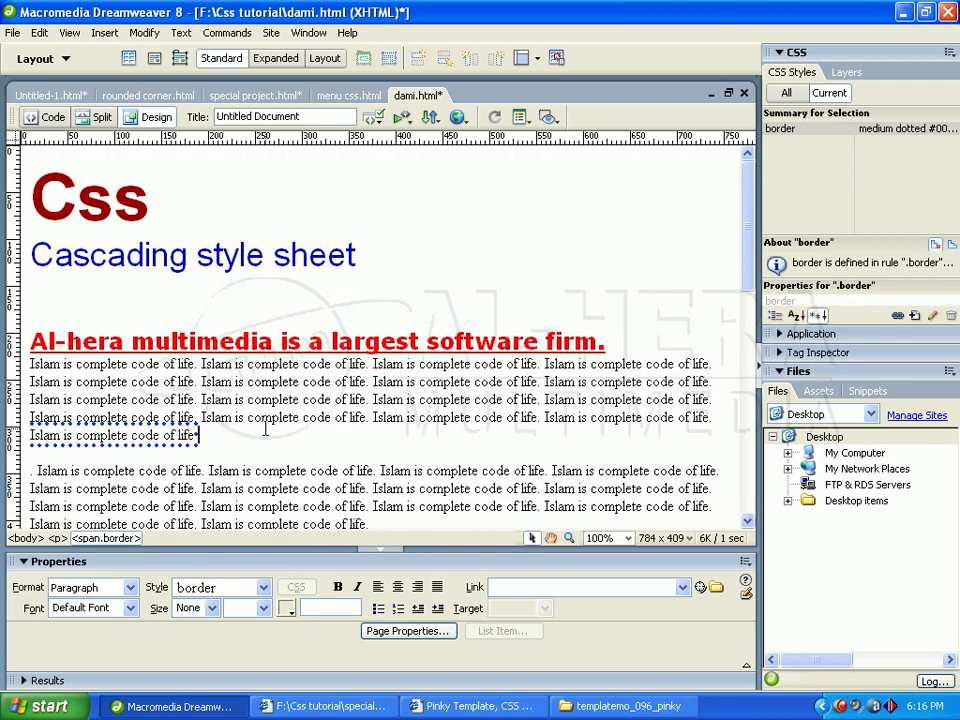
pyautogui.moveTo(200, 437); pyautogui.dragTo(30, 437)
pyautogui.click(205, 437)
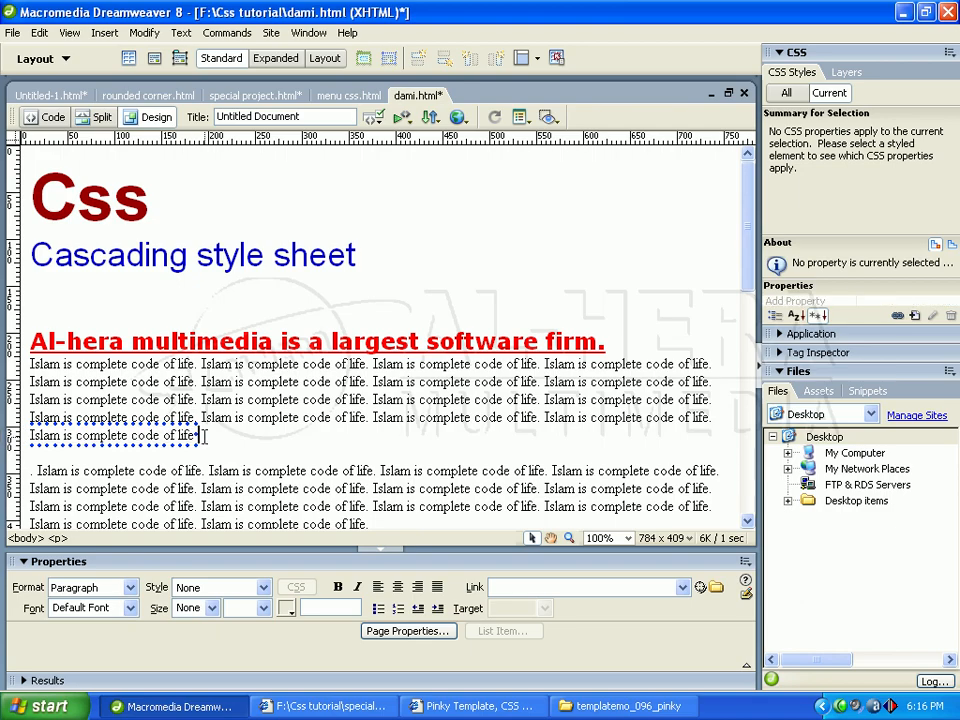
pyautogui.moveTo(225, 438); pyautogui.dragTo(20, 438)
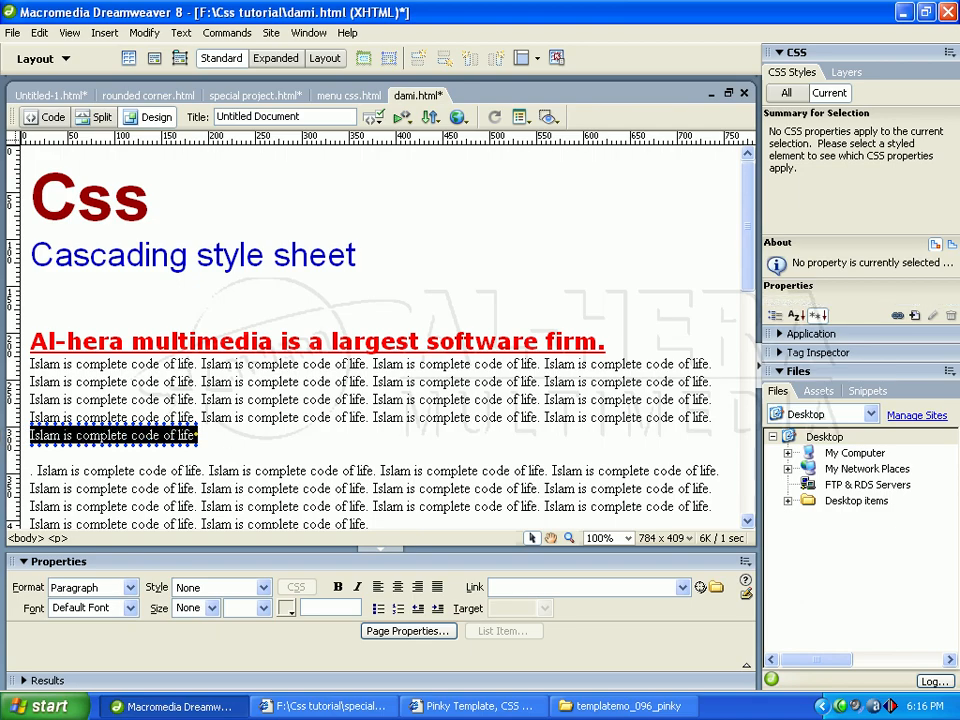
pyautogui.click(28, 261)
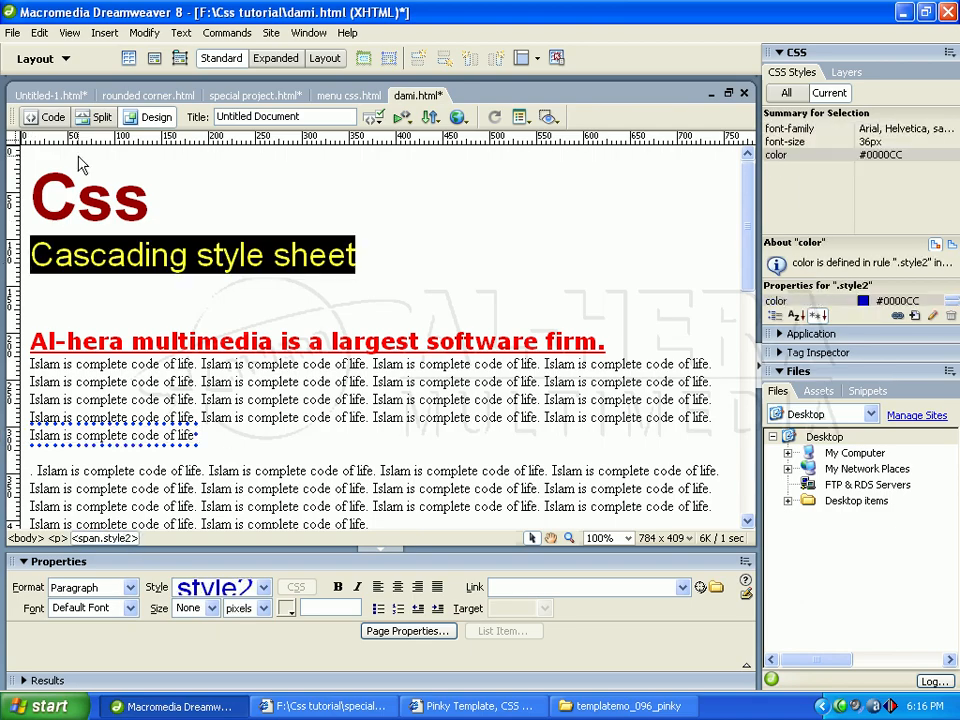
pyautogui.click(200, 438)
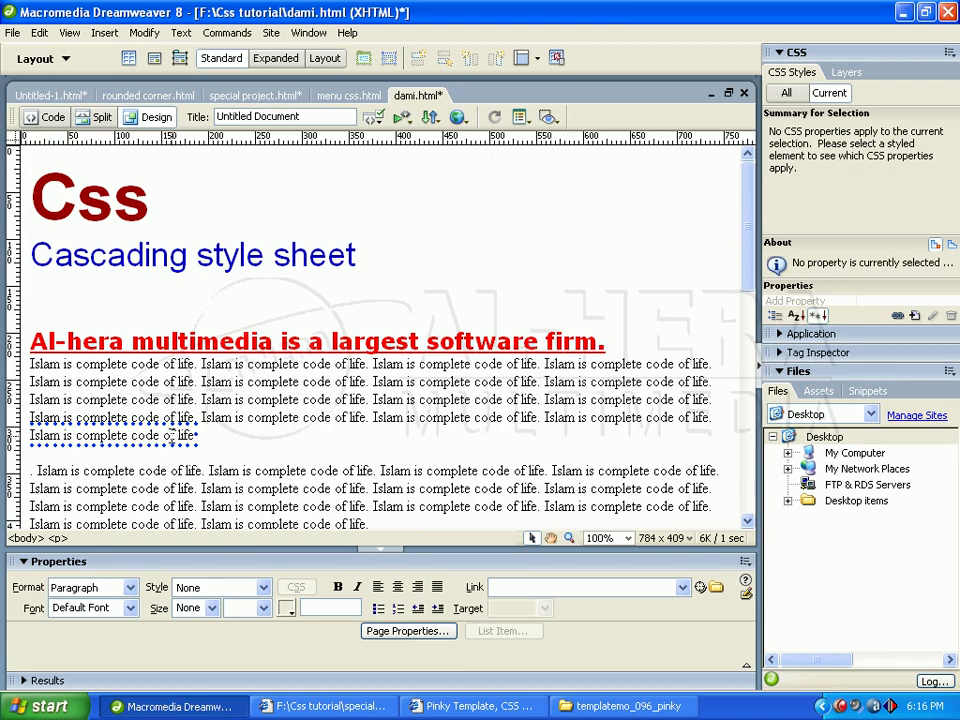
pyautogui.hotkey('ctrl', 'z')
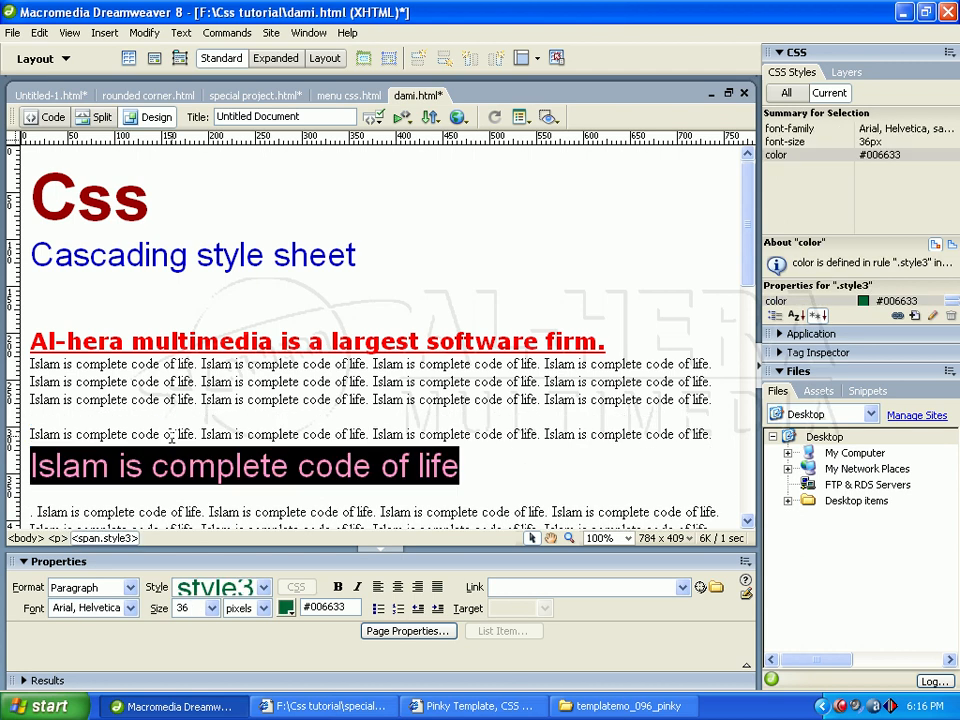
pyautogui.click(172, 436)
pyautogui.moveTo(442, 466); pyautogui.dragTo(372, 468)
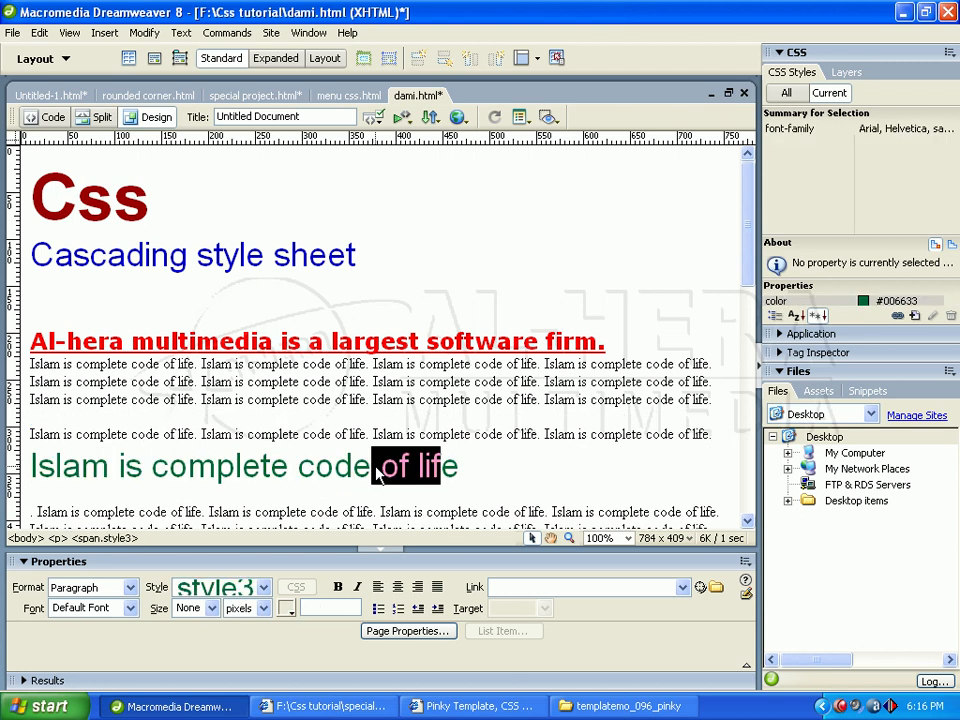
pyautogui.click(285, 475)
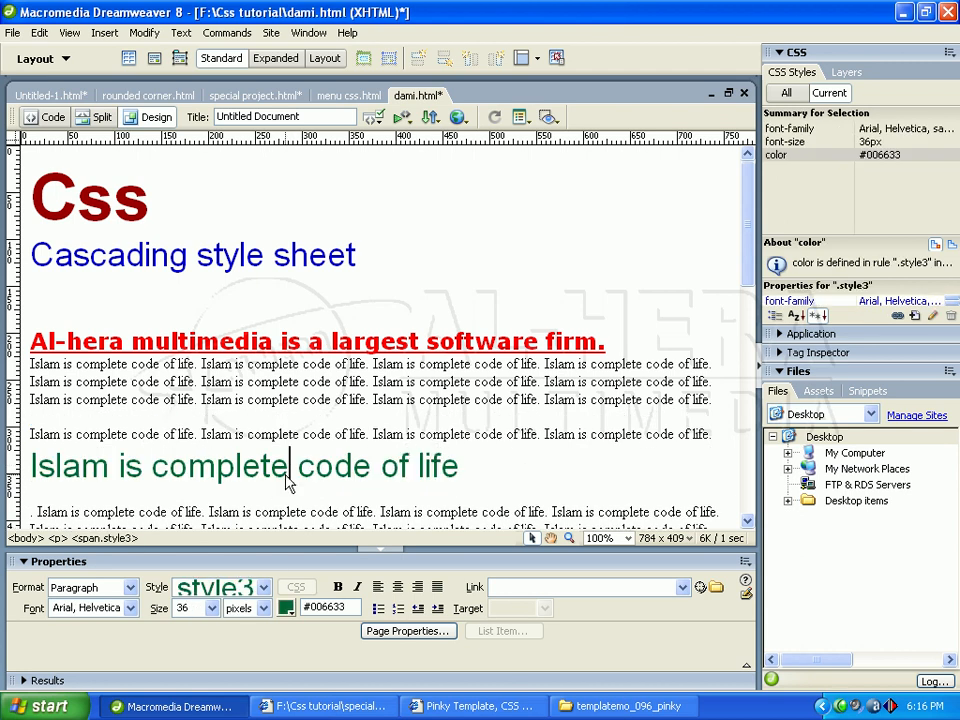
pyautogui.click(265, 588)
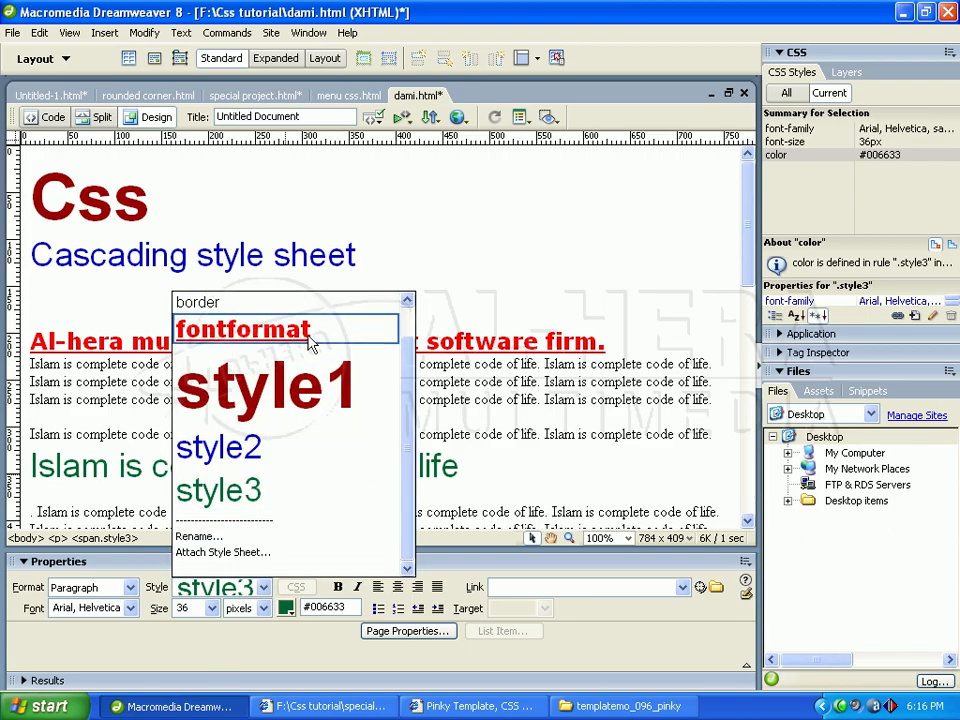
pyautogui.click(455, 484)
pyautogui.moveTo(462, 490); pyautogui.dragTo(82, 470)
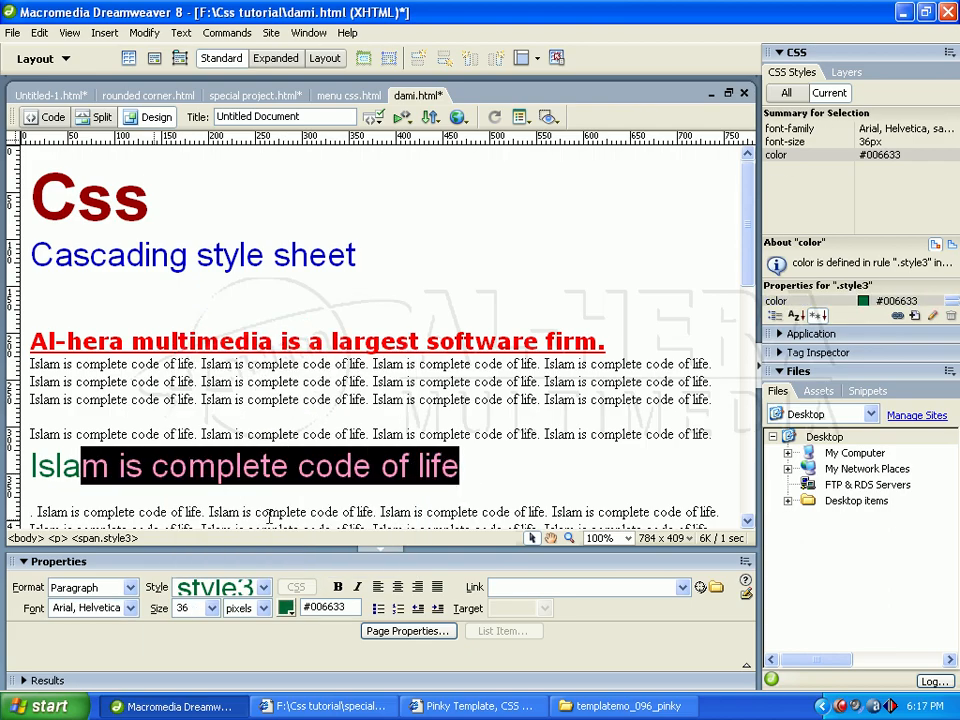
pyautogui.click(300, 468)
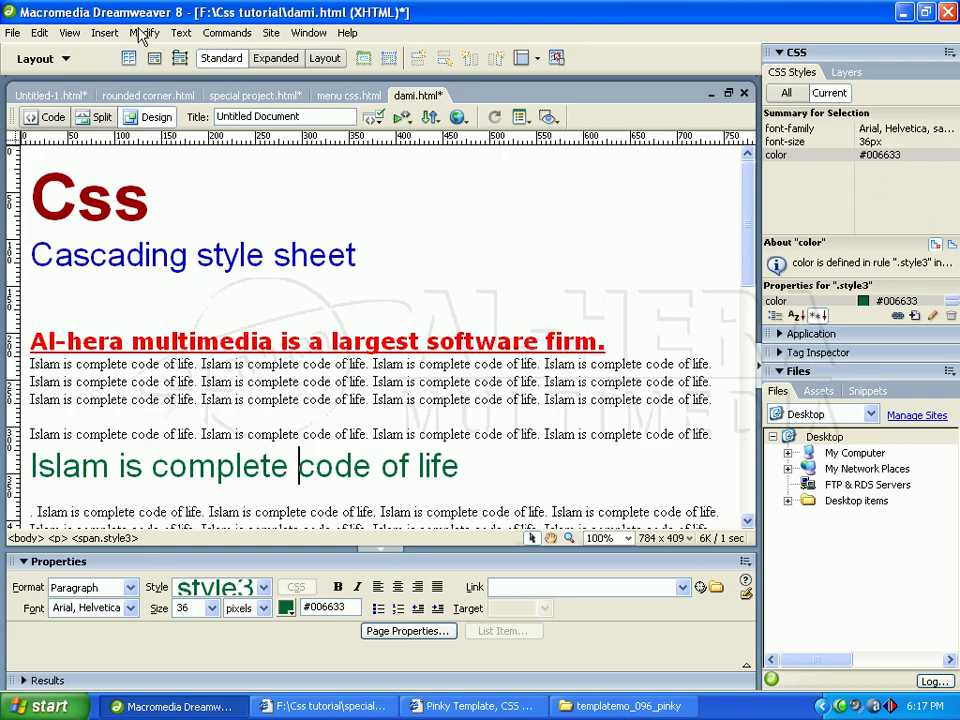
# - In the source code, copy the border rule's declaration into the style3 rule below its color, align it, and return to the page design
pyautogui.click(44, 120)
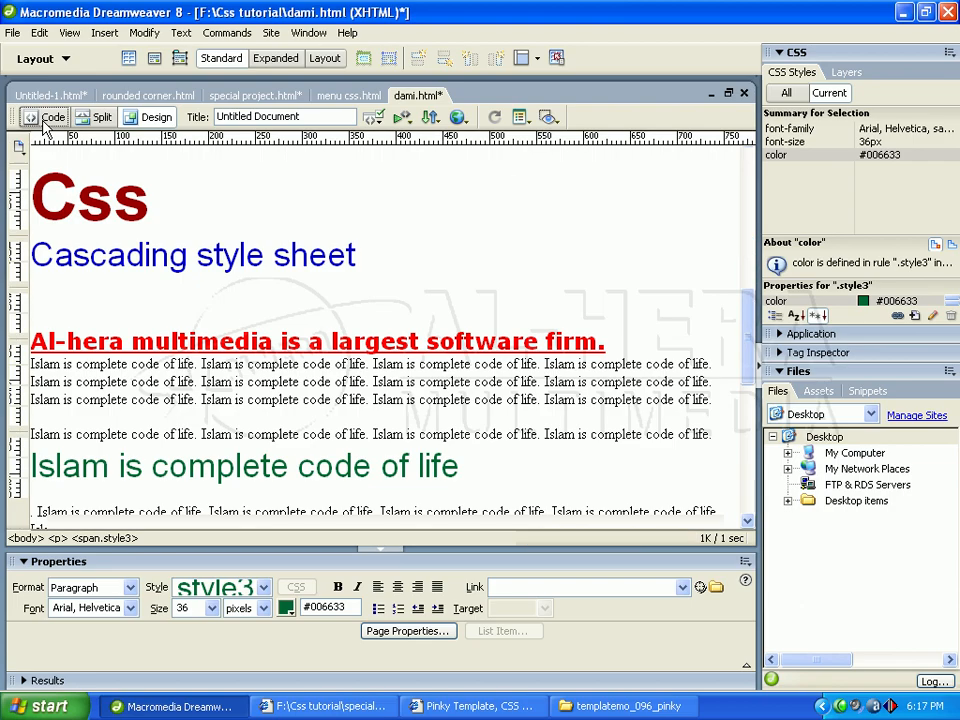
pyautogui.moveTo(754, 335); pyautogui.dragTo(750, 240)
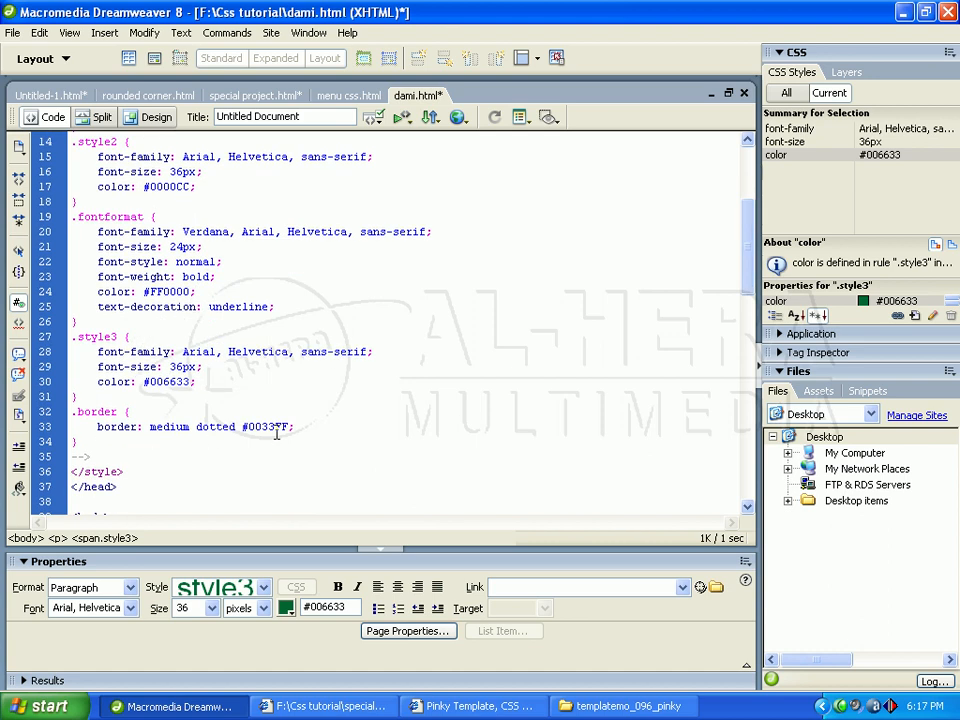
pyautogui.moveTo(324, 432); pyautogui.dragTo(72, 436)
pyautogui.hotkey('ctrl', 'c')
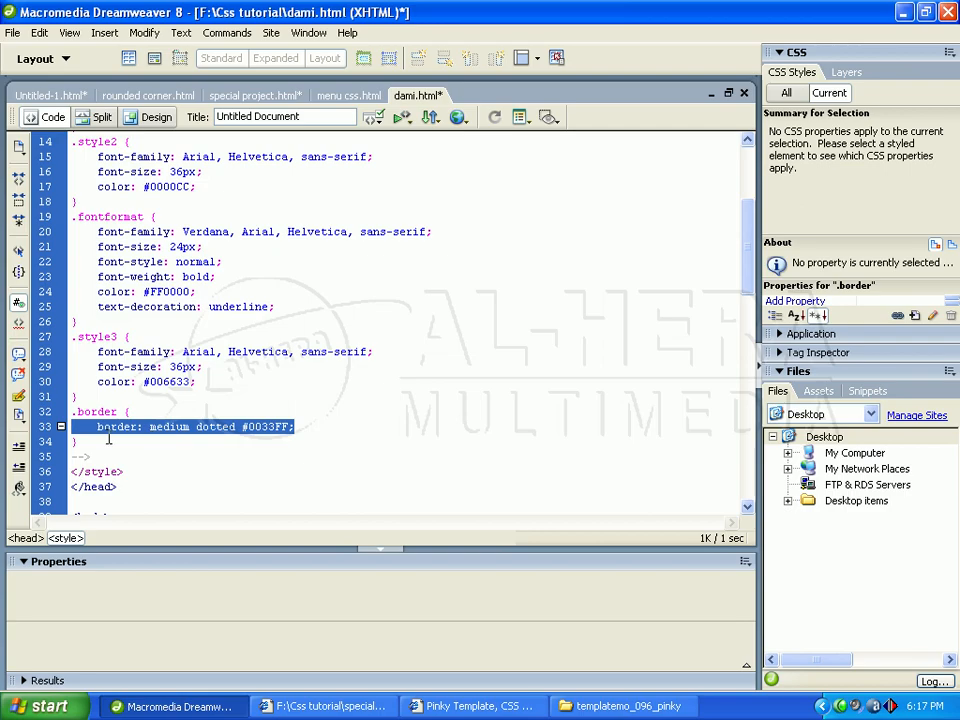
pyautogui.click(154, 408)
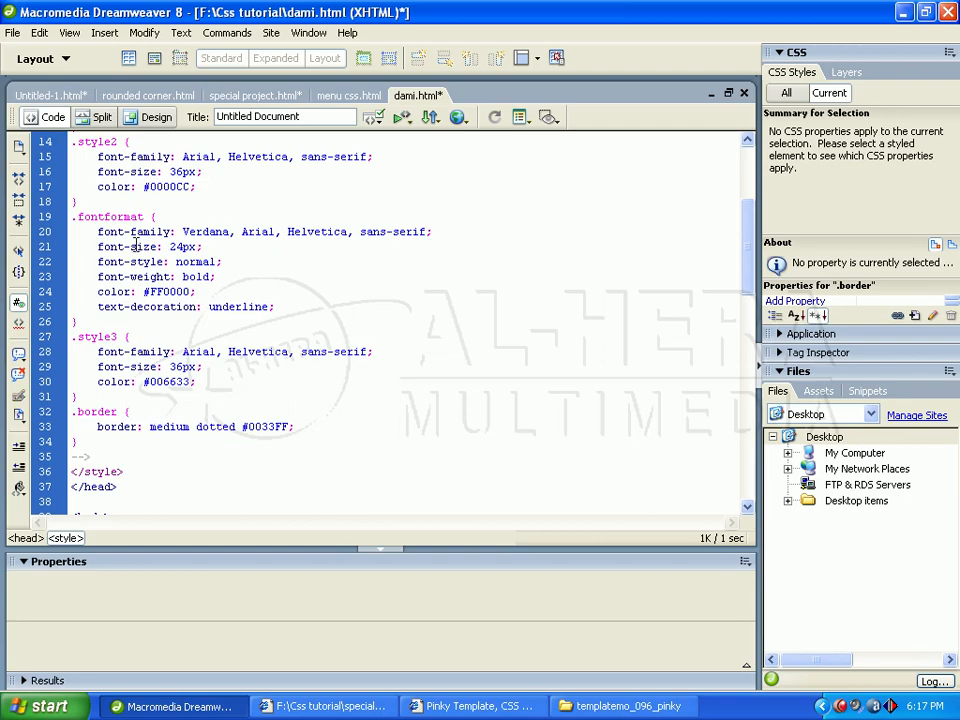
pyautogui.click(203, 382)
pyautogui.press('Return')
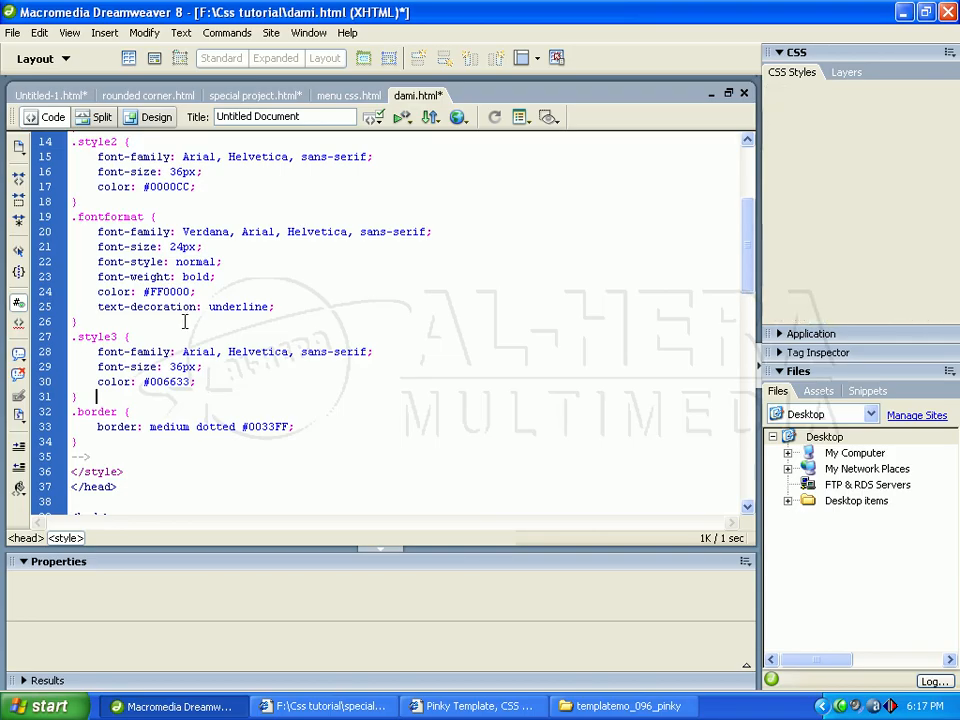
pyautogui.hotkey('ctrl', 'v')
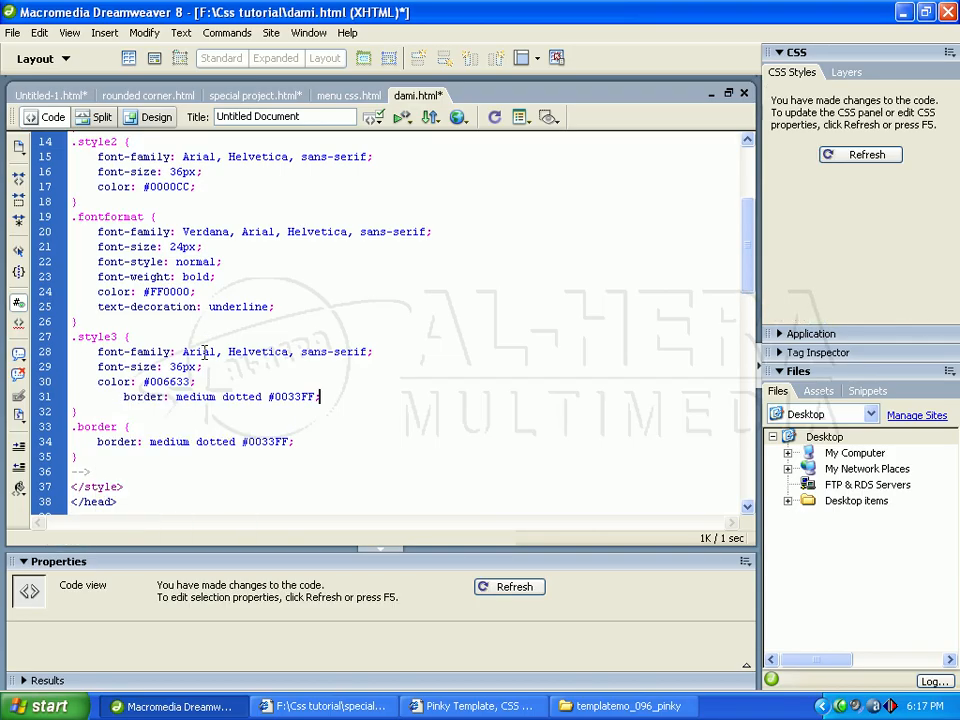
pyautogui.press('BackSpace')
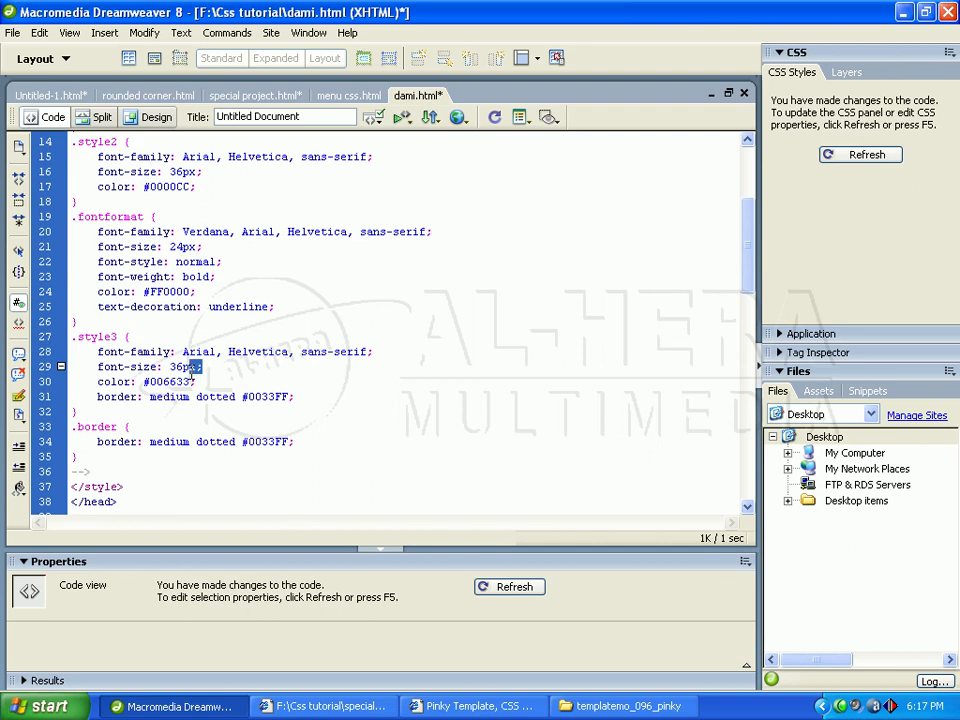
pyautogui.click(146, 118)
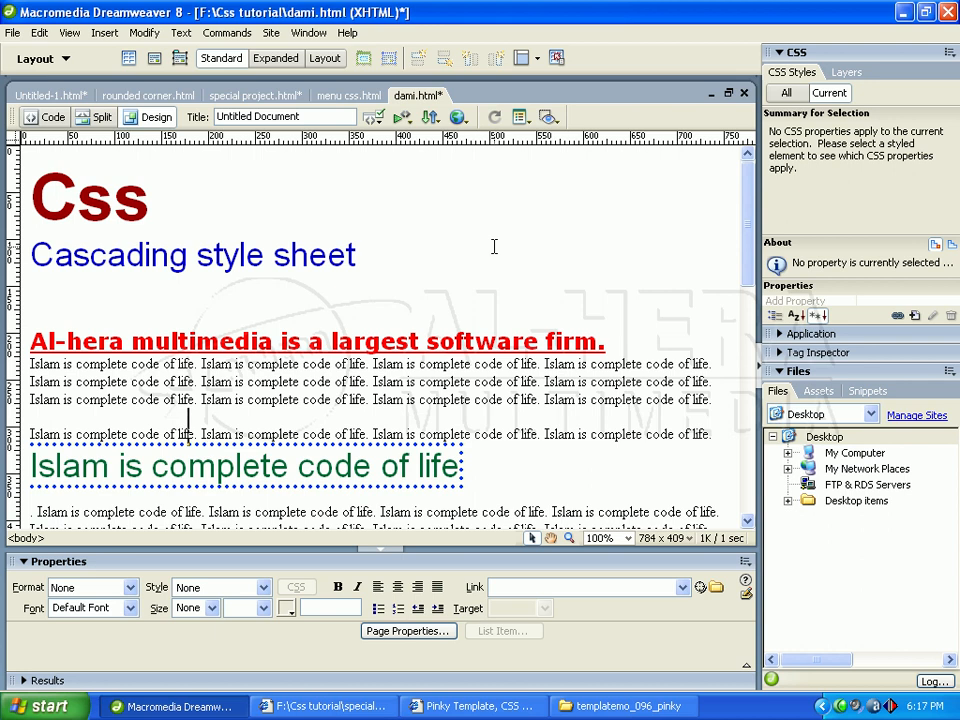
# - Apply style3 to the "Cascading style sheet" line
pyautogui.moveTo(409, 246); pyautogui.dragTo(32, 250)
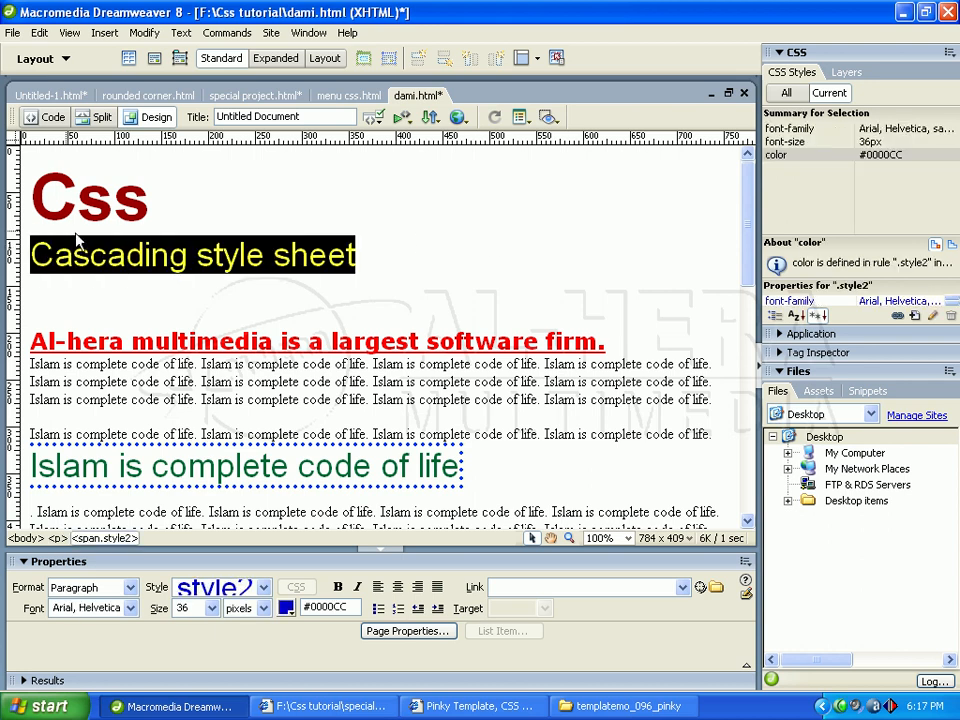
pyautogui.click(263, 587)
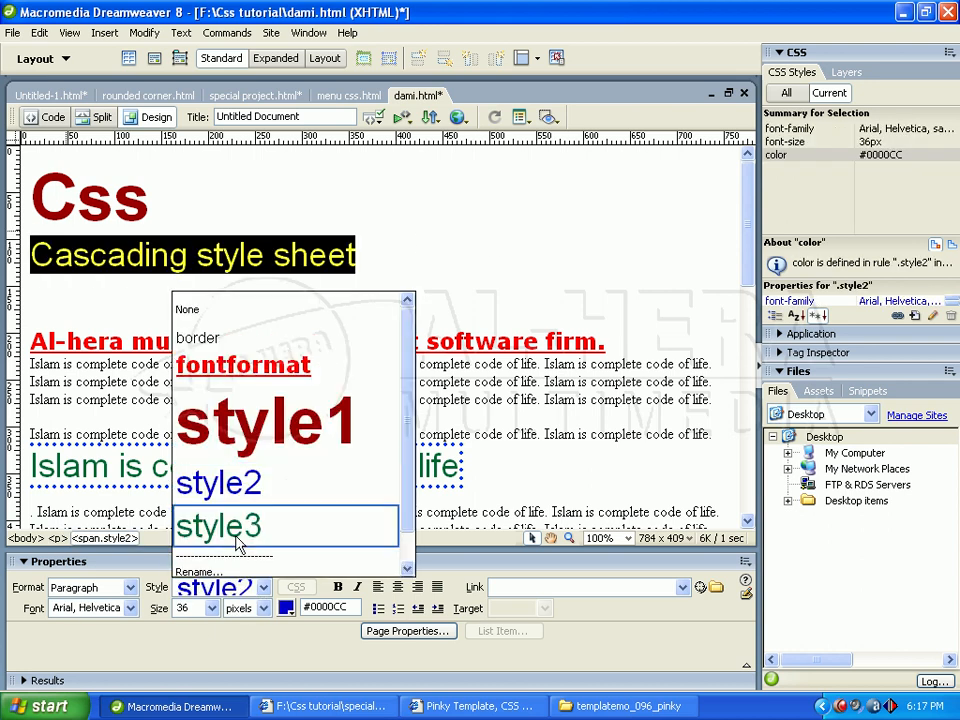
pyautogui.click(222, 491)
pyautogui.click(254, 408)
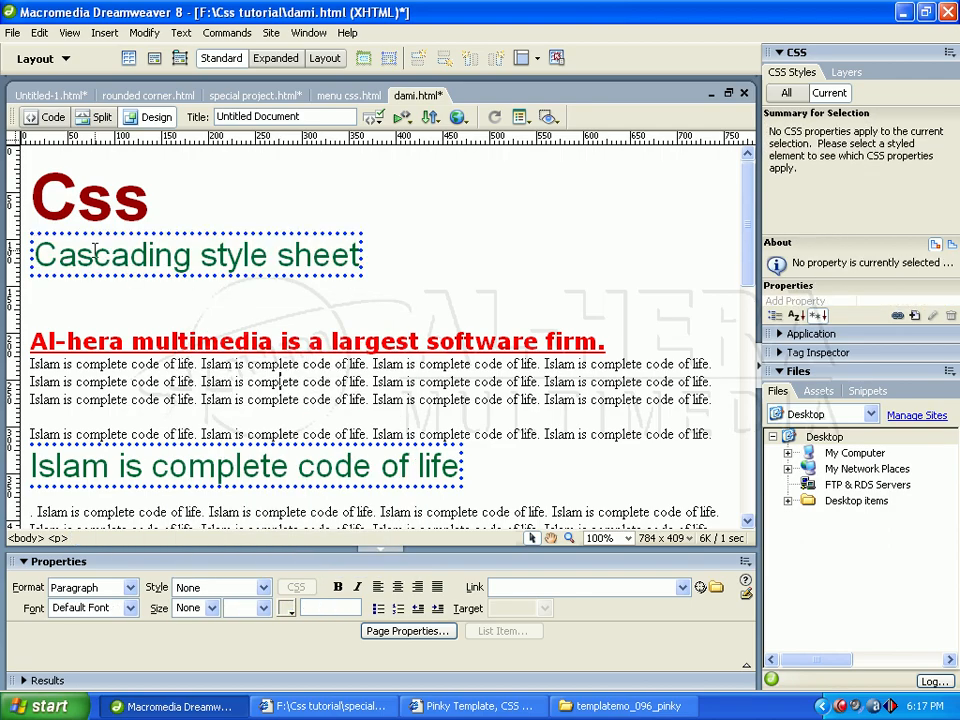
# - Examine the "Cascading style sheet" line and the other style3 lines further down the page
pyautogui.moveTo(93, 252); pyautogui.dragTo(270, 256)
pyautogui.click(278, 258)
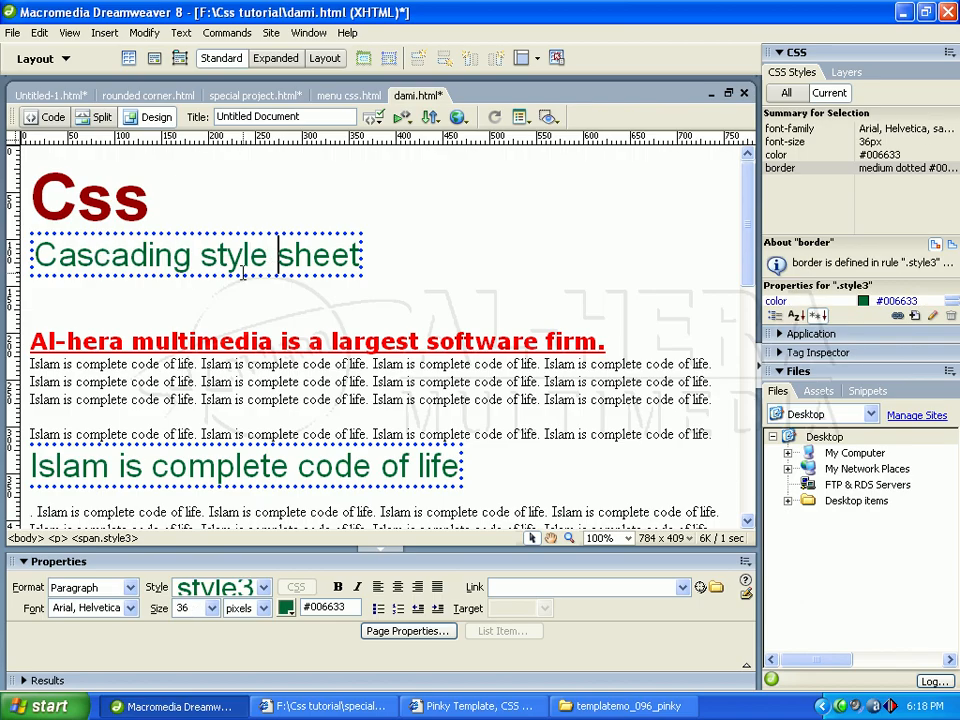
pyautogui.moveTo(362, 256); pyautogui.dragTo(30, 256)
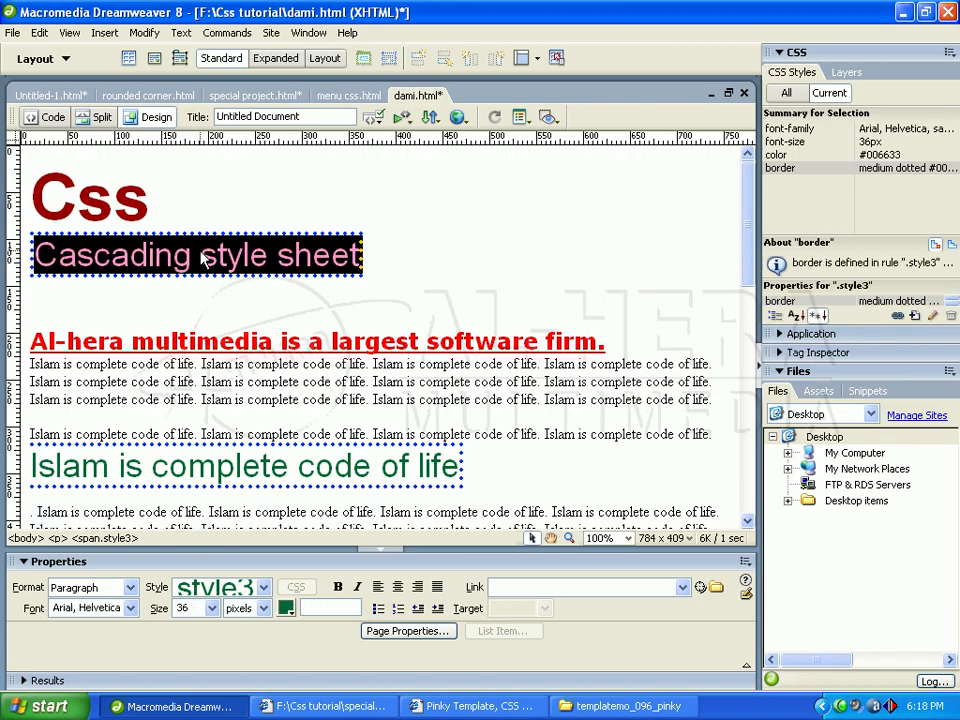
pyautogui.click(259, 273)
pyautogui.click(266, 294)
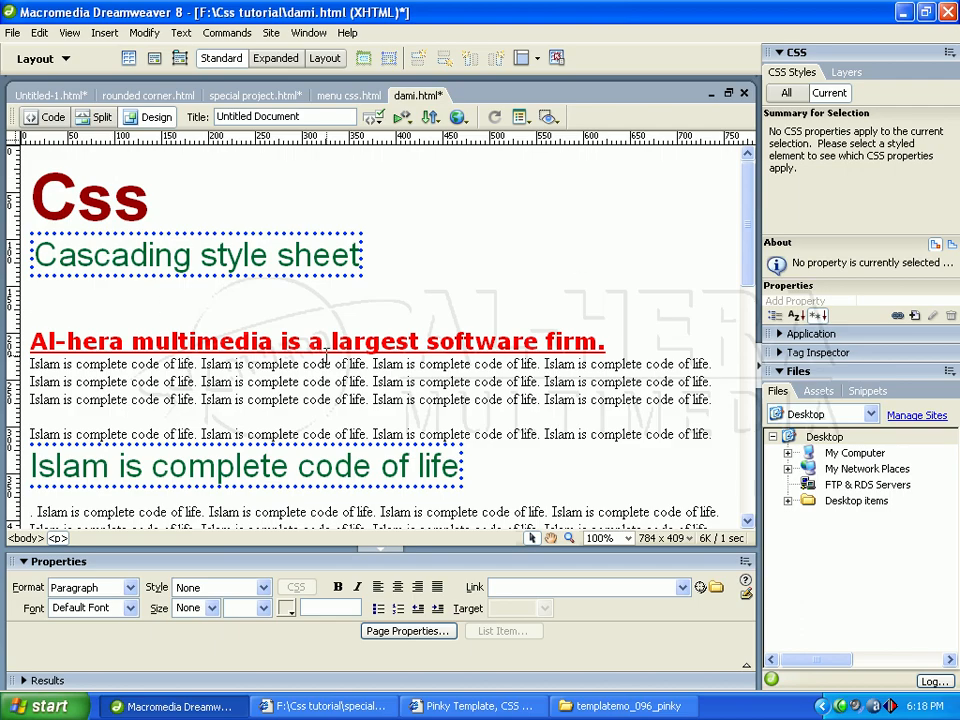
pyautogui.click(300, 268)
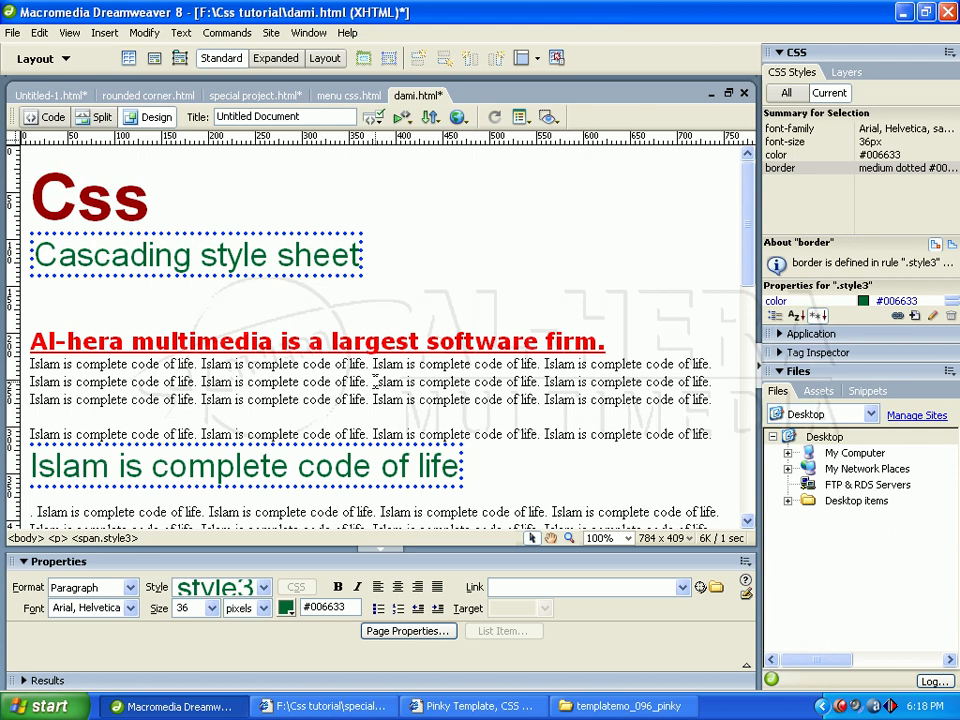
pyautogui.click(374, 381)
pyautogui.scroll(-10, 745, 226)
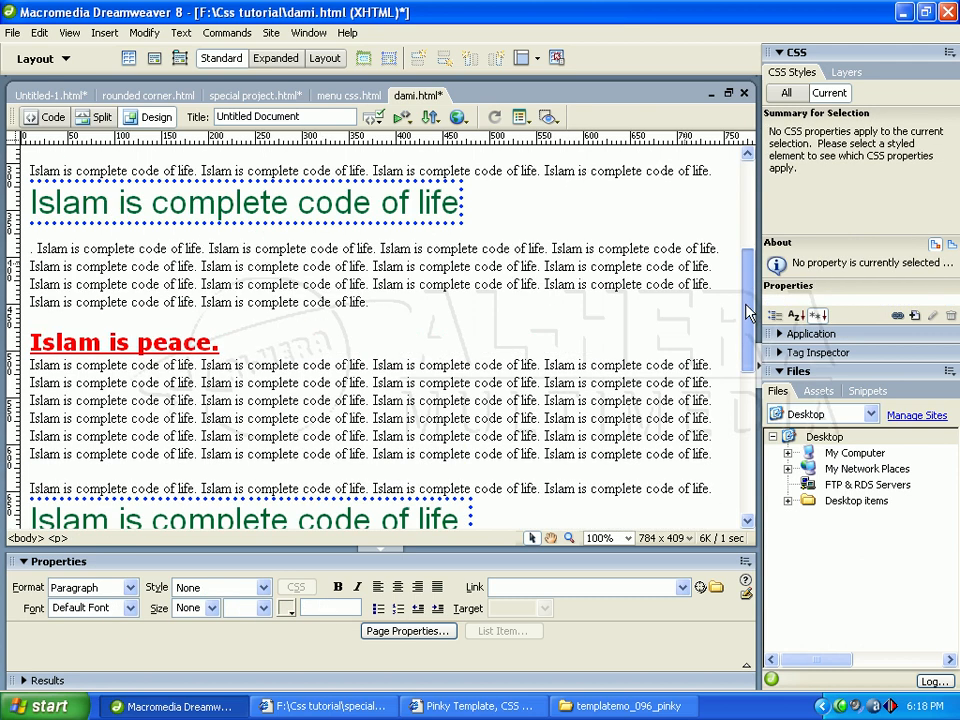
pyautogui.scroll(10, 748, 240)
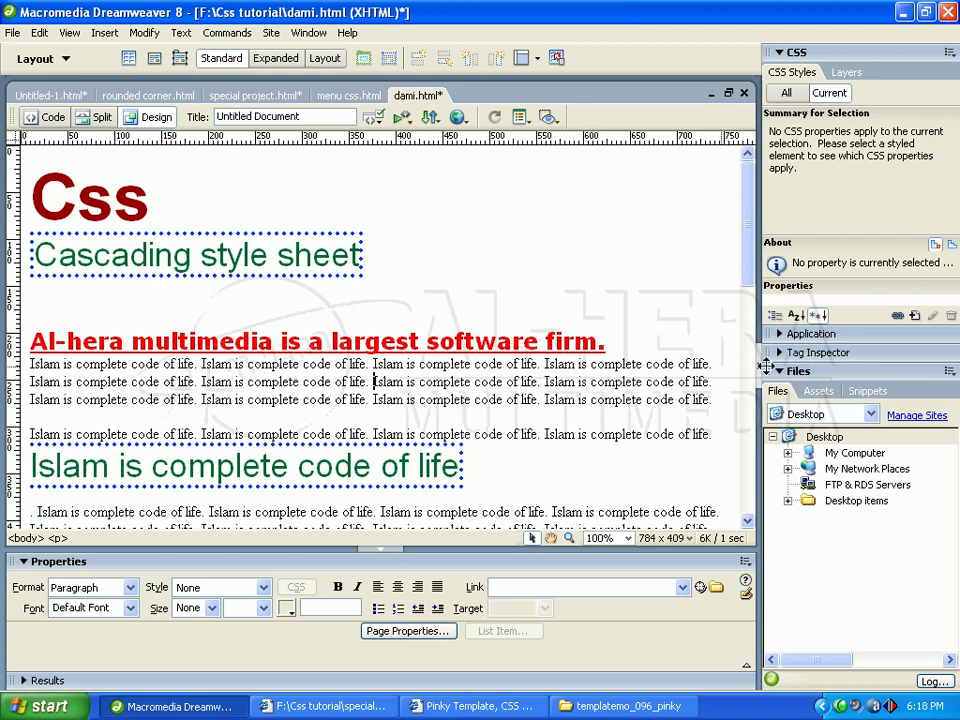
# - Hide the CSS and Files side panels to widen the page design
pyautogui.press('F4')
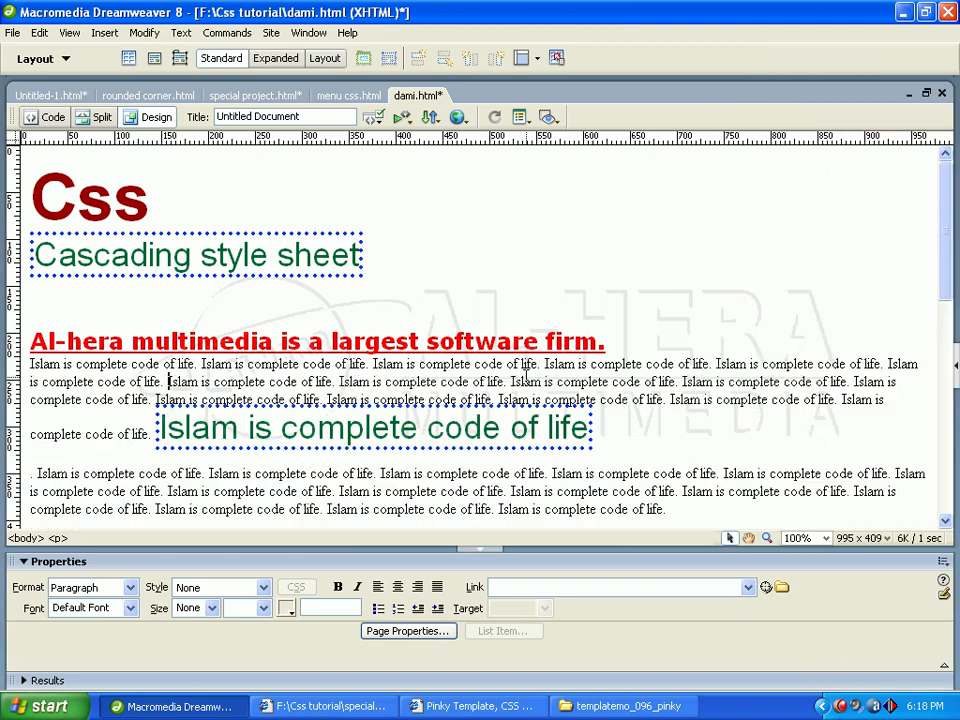